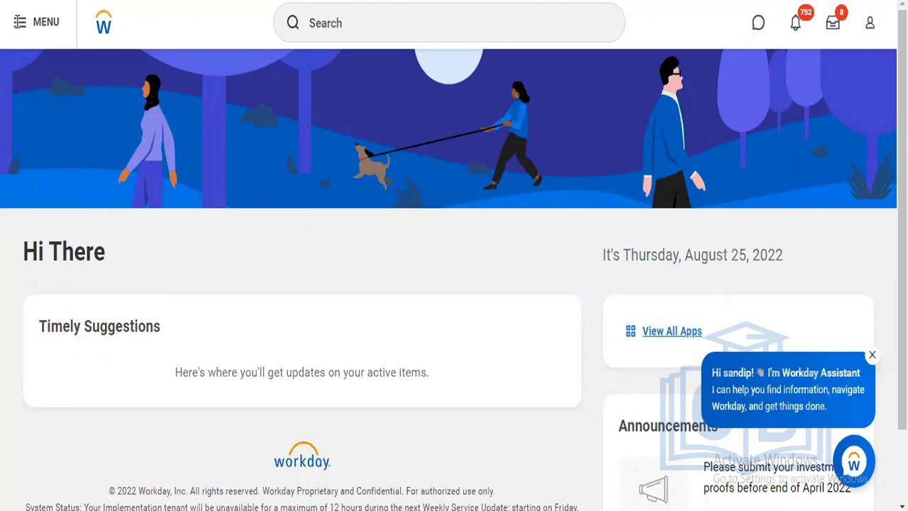
# Open the Team Performance app and show all of its available actions
pyautogui.click(20, 24)
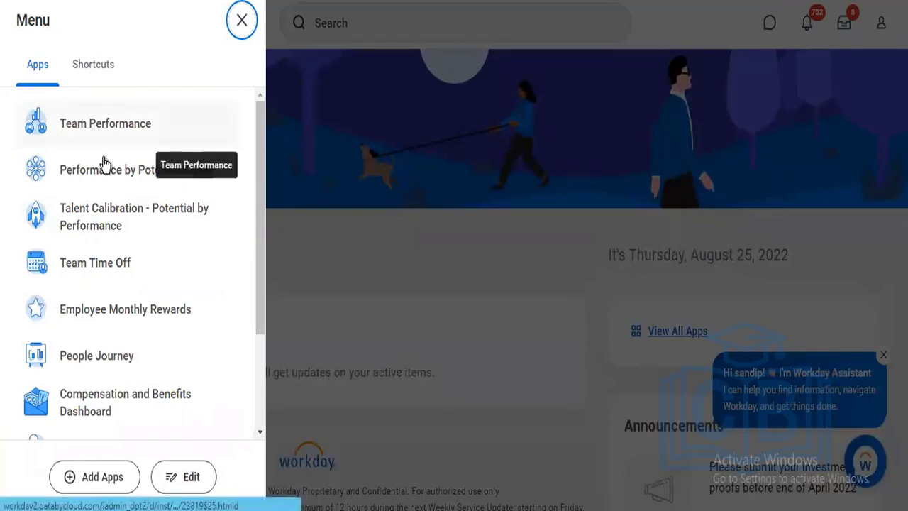
pyautogui.click(98, 127)
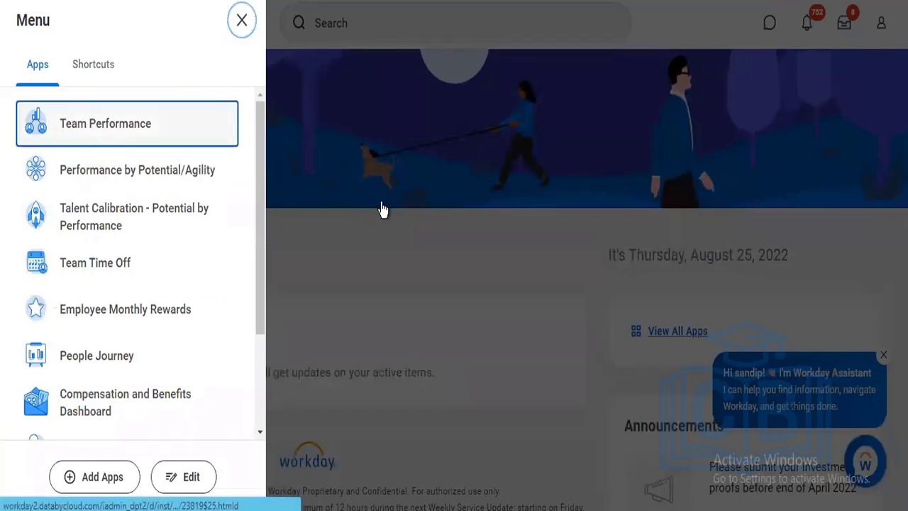
pyautogui.click(381, 207)
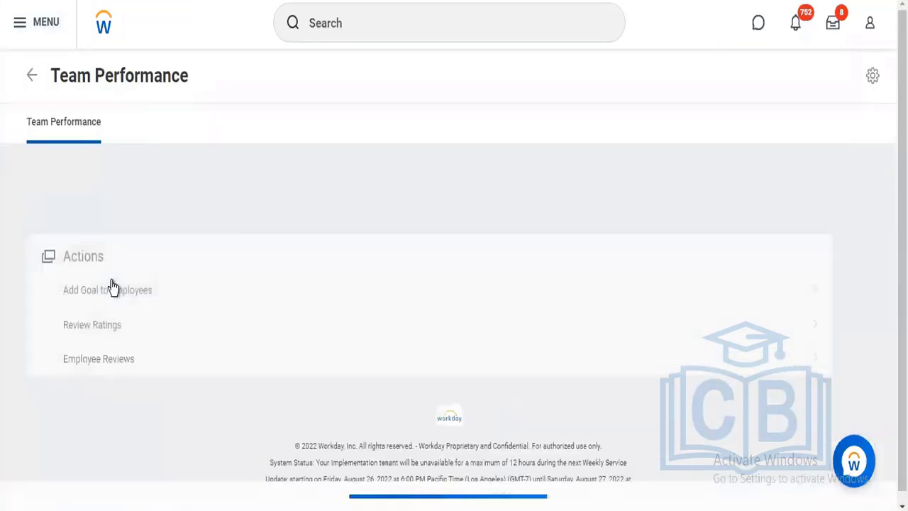
pyautogui.click(93, 331)
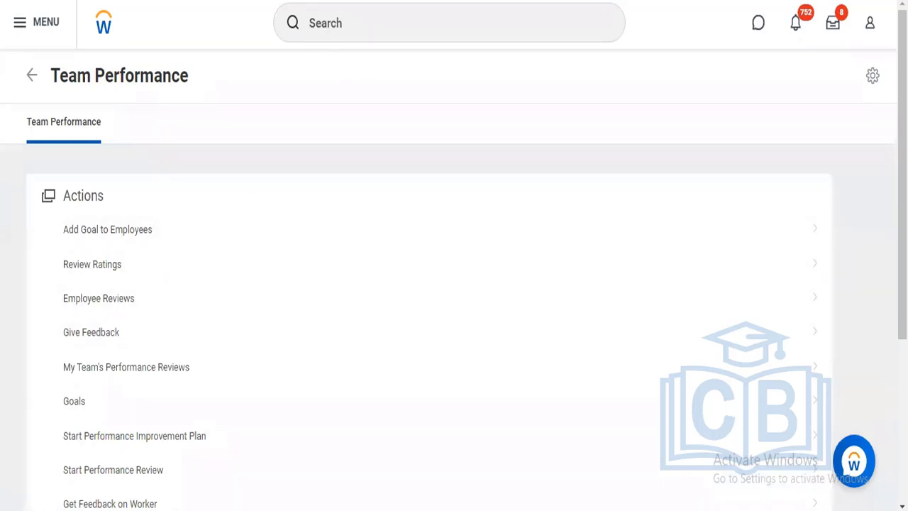
# Search for "bp:" from a fresh copy of the Team Performance page
pyautogui.rightClick(237, 1)
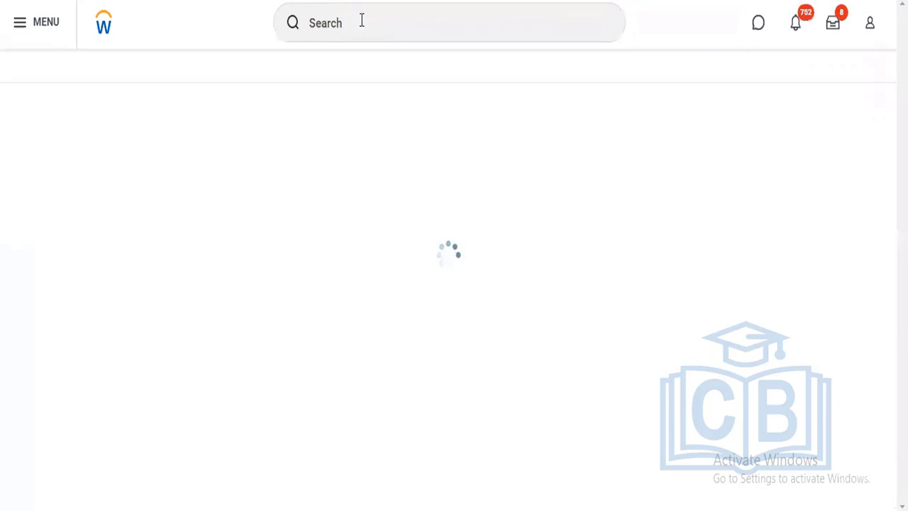
pyautogui.click(361, 21)
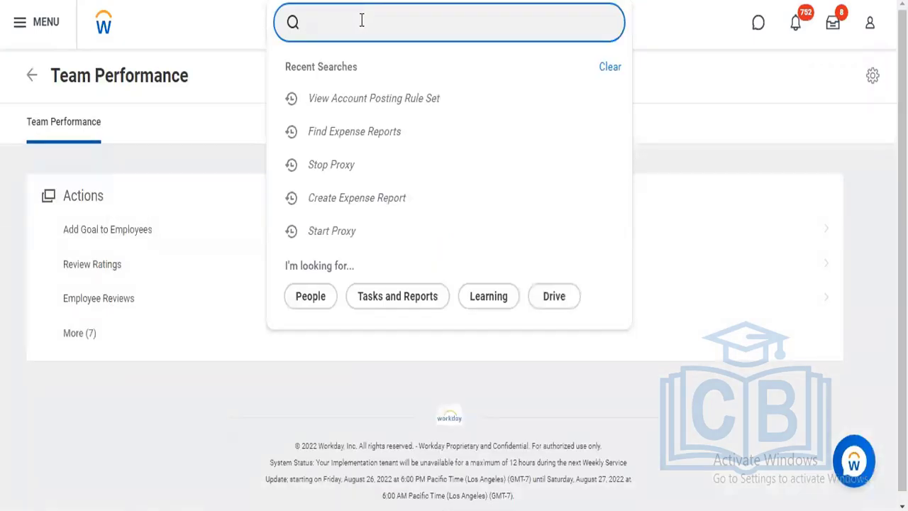
pyautogui.write('bp:')
pyautogui.press('Return')
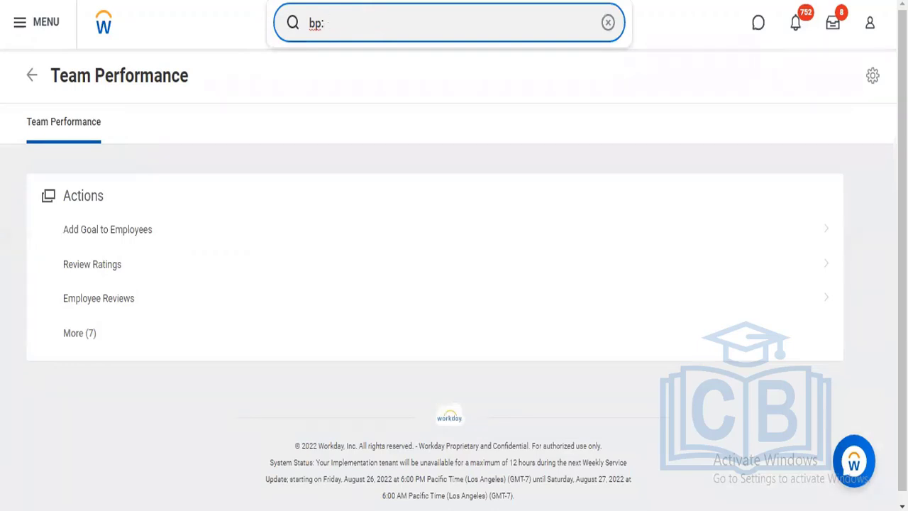
# Open the Start Performance Review form and browse the employee choices through Talent Pools to Potential Sales Rep Candidates
pyautogui.click(79, 333)
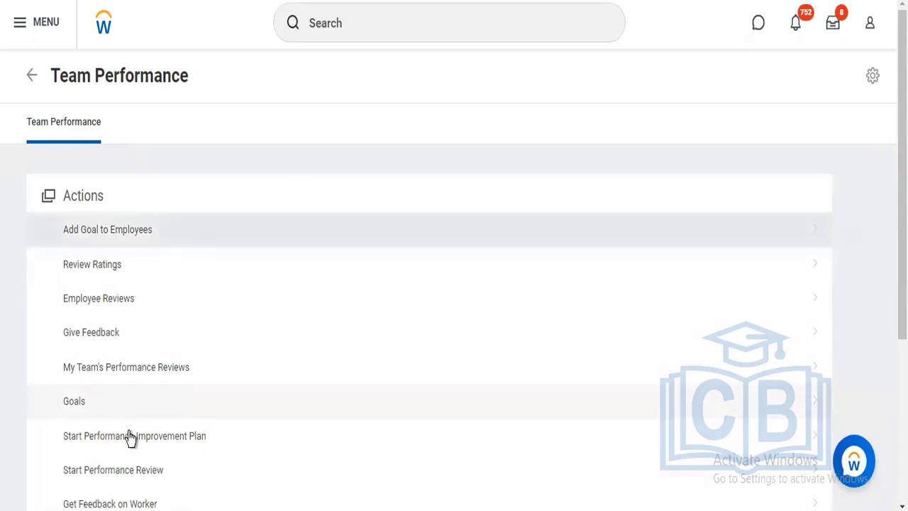
pyautogui.click(115, 474)
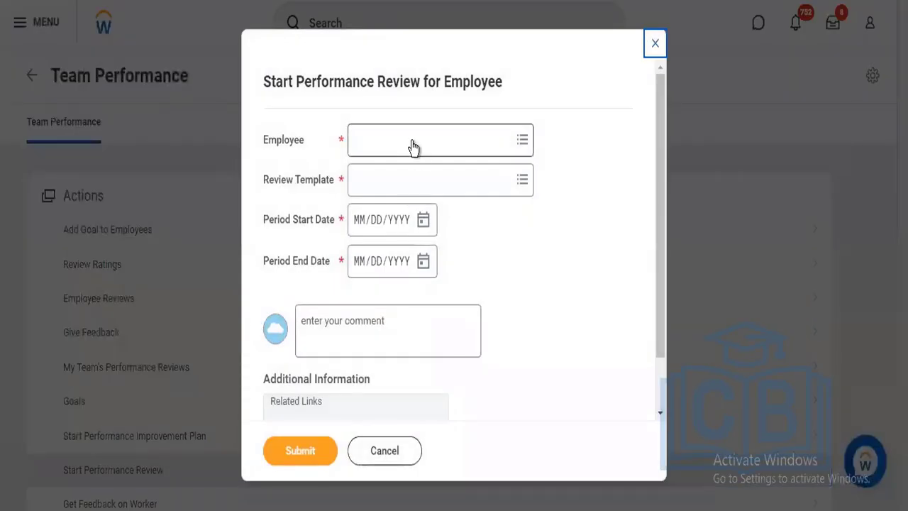
pyautogui.click(414, 140)
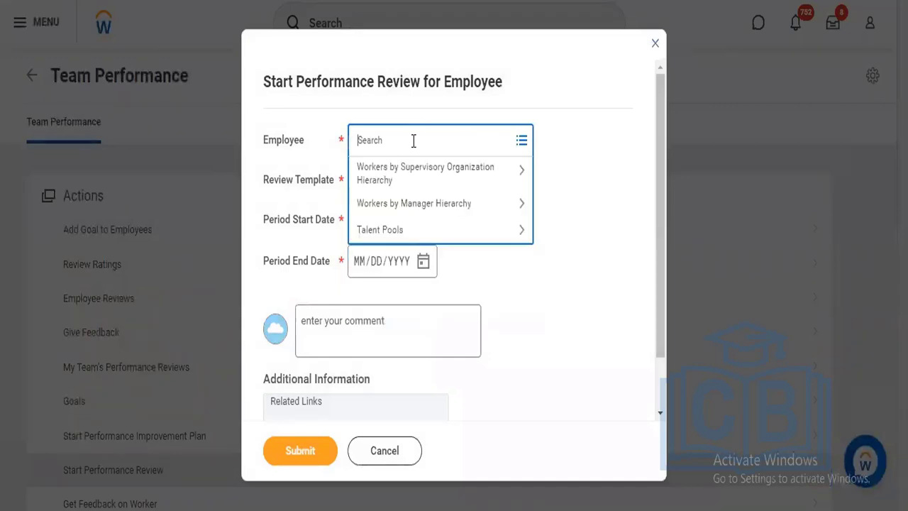
pyautogui.click(430, 184)
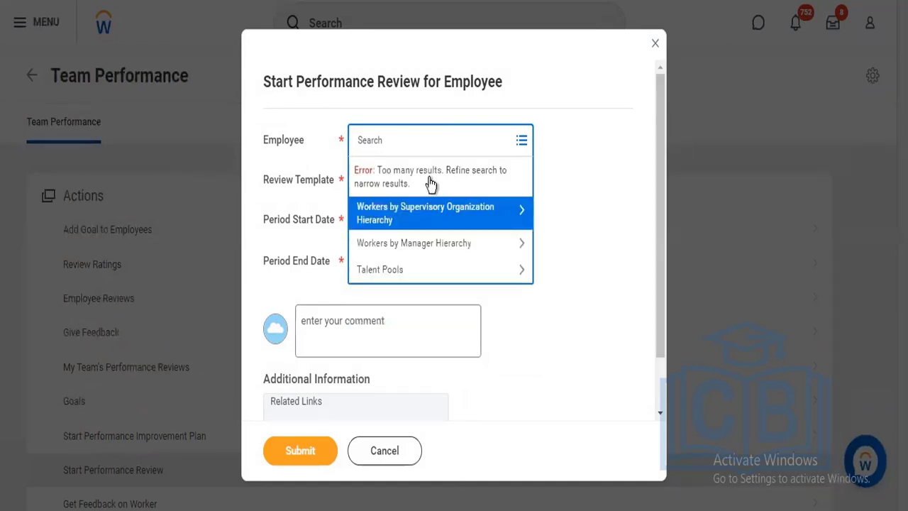
pyautogui.click(435, 273)
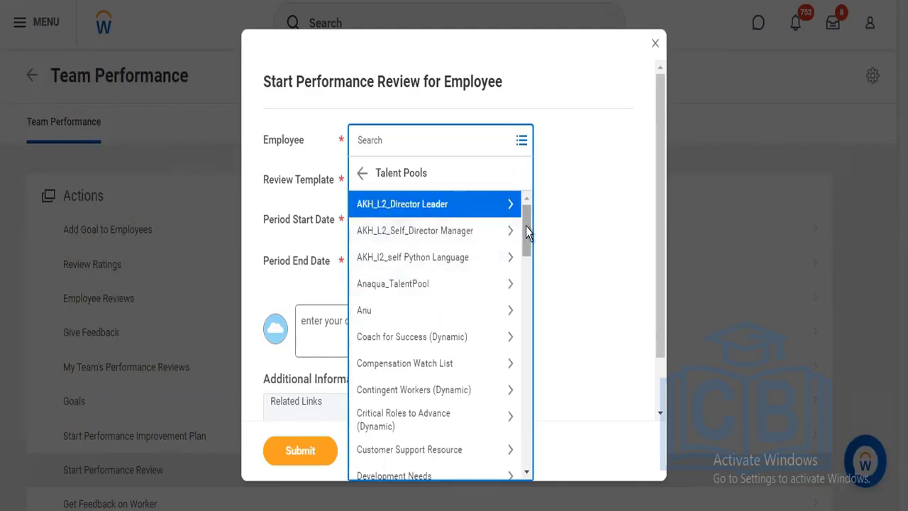
pyautogui.scroll(-3, 526, 226)
pyautogui.scroll(-4, 526, 273)
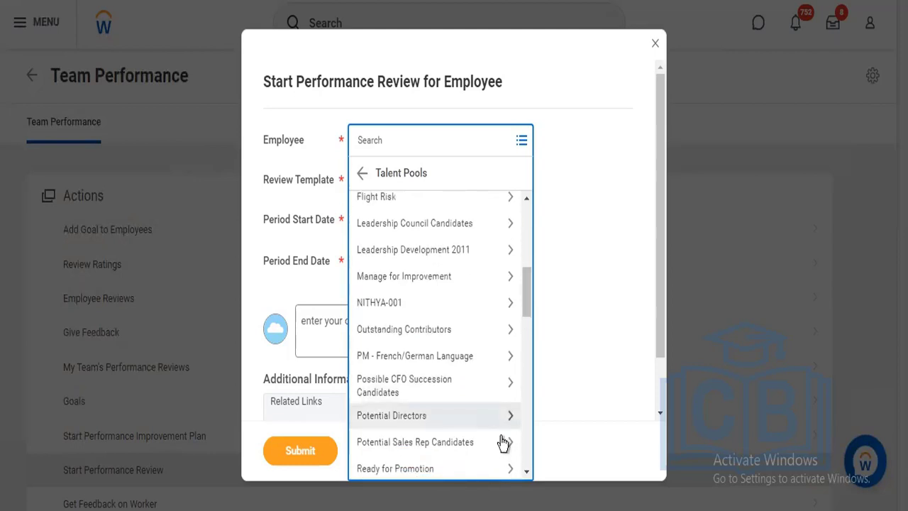
pyautogui.click(502, 440)
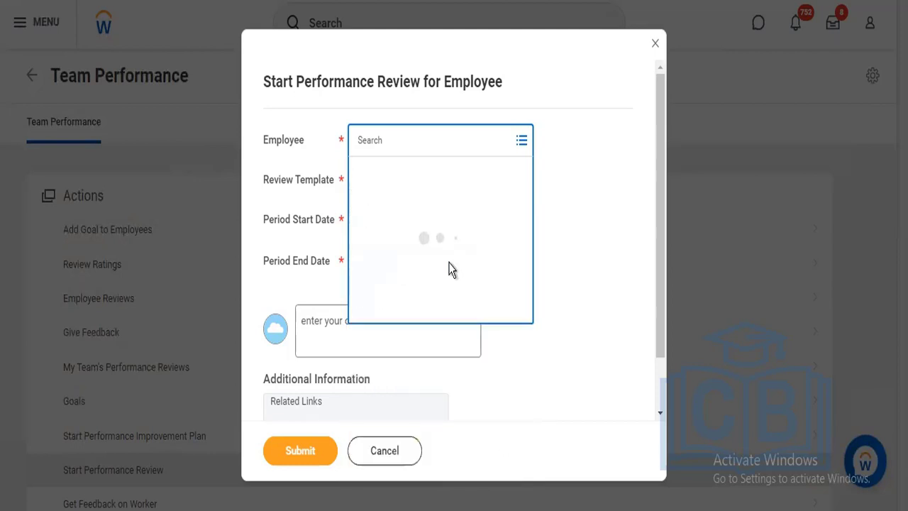
pyautogui.click(362, 177)
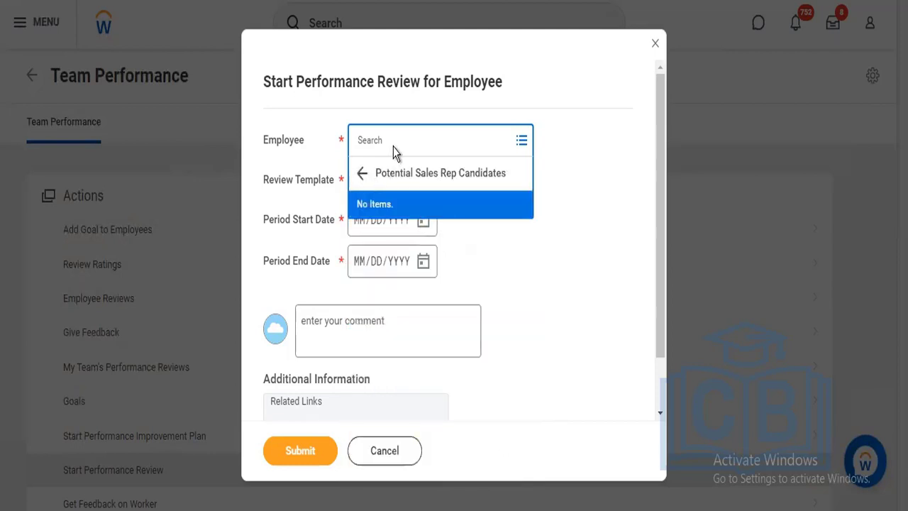
# Search for the review employee by first name, and cancel the performance review form without submitting it
pyautogui.click(393, 144)
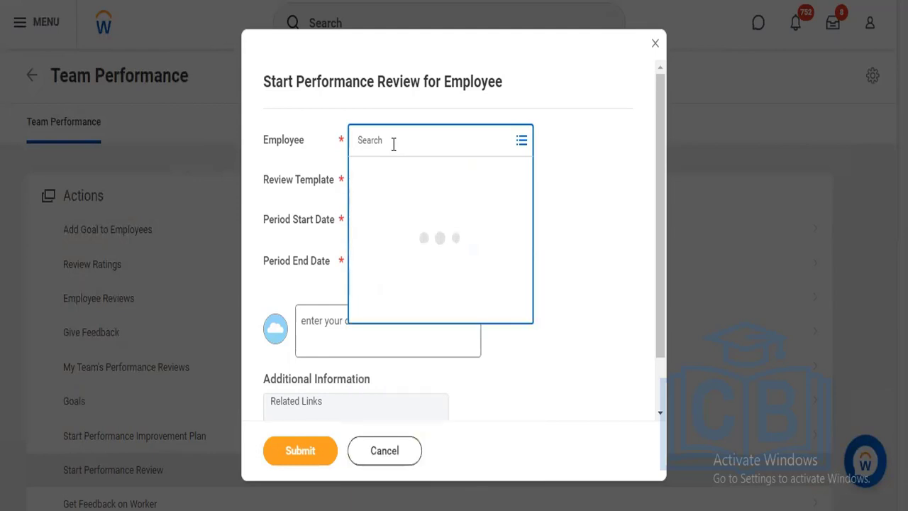
pyautogui.write('logan')
pyautogui.press('Return')
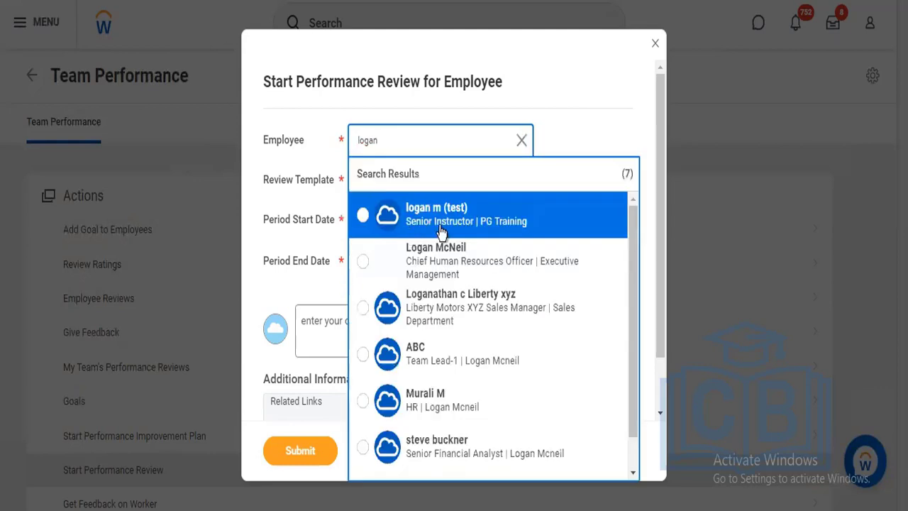
pyautogui.click(656, 50)
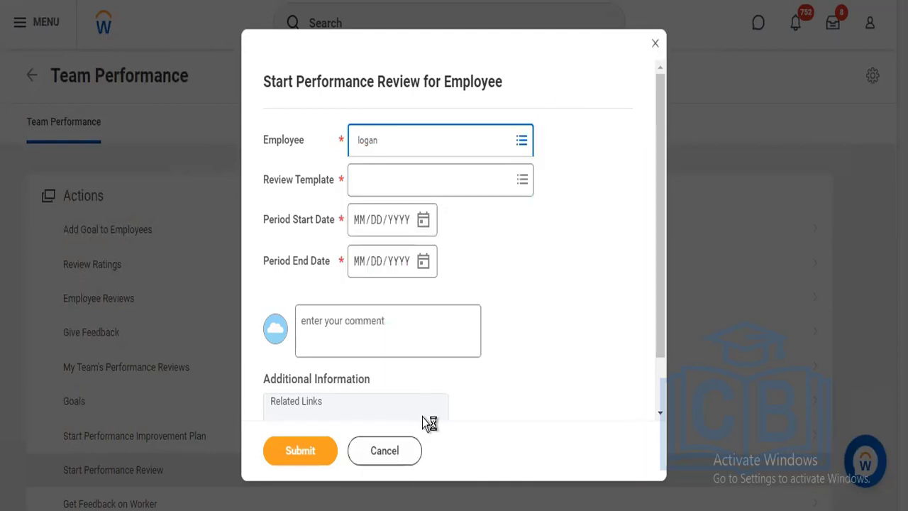
pyautogui.click(391, 453)
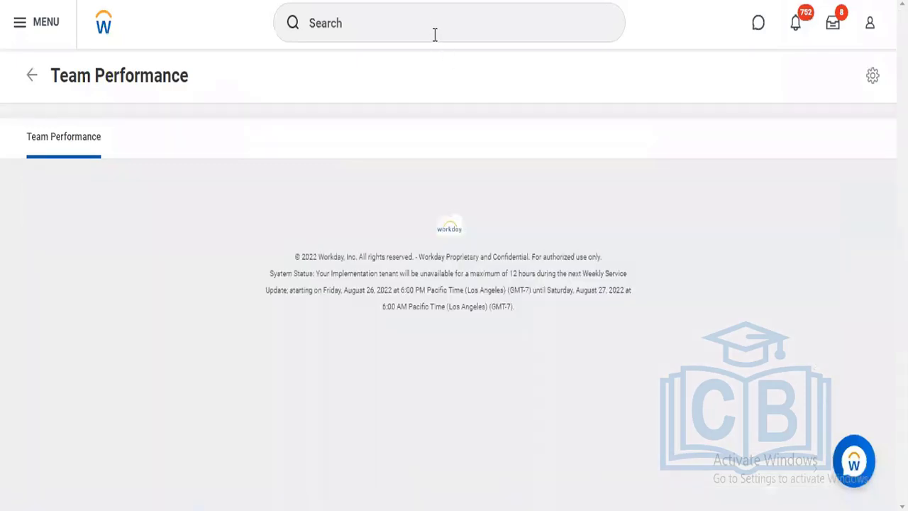
# Search for "start pro" and open the Start Proxy task
pyautogui.click(427, 28)
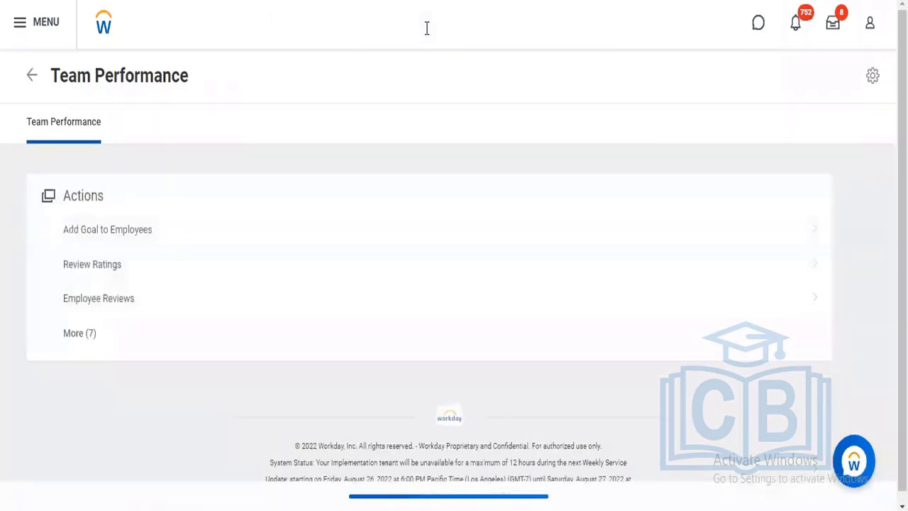
pyautogui.write('start ')
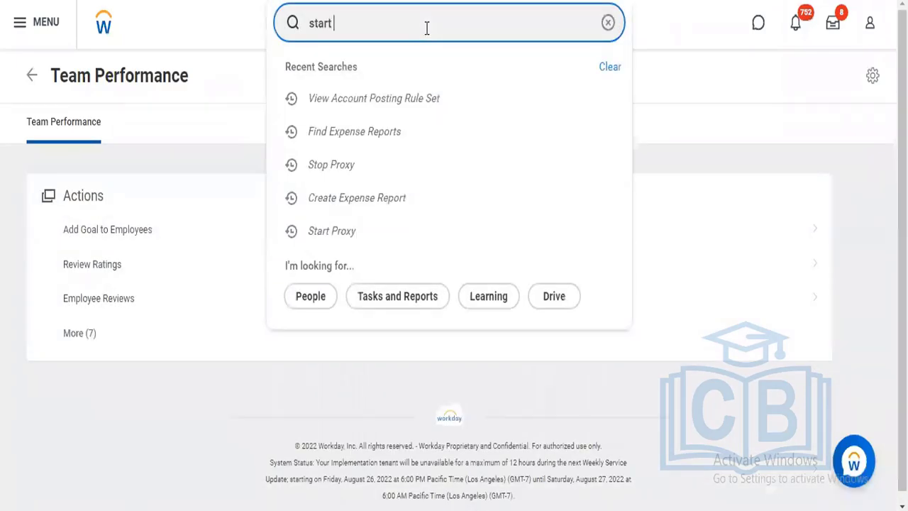
pyautogui.write('proce')
pyautogui.press('BackSpace')
pyautogui.press('BackSpace')
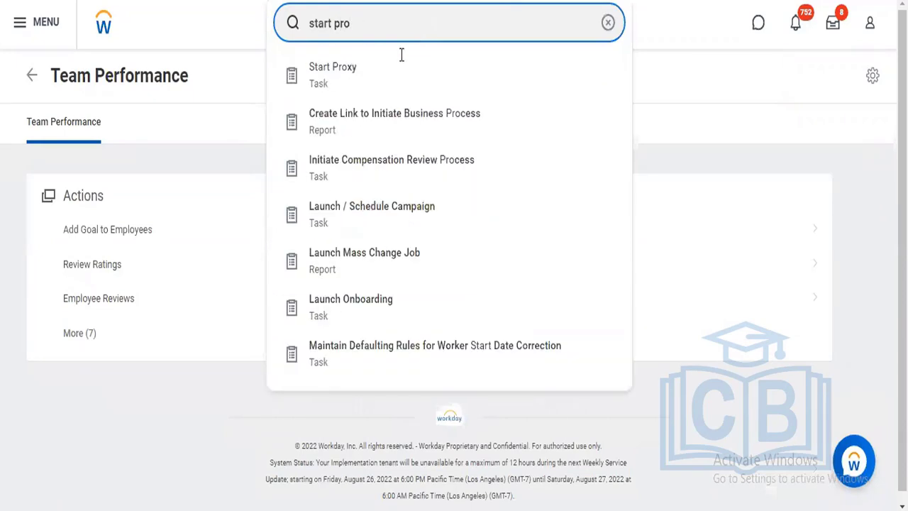
pyautogui.click(373, 78)
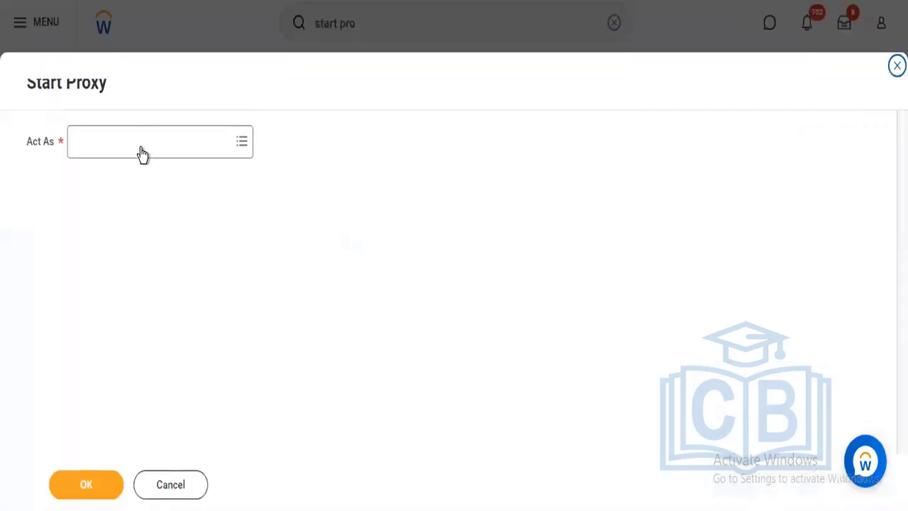
# Start a proxy session acting as the Chief Human Resources Officer from Executive Management
pyautogui.click(142, 148)
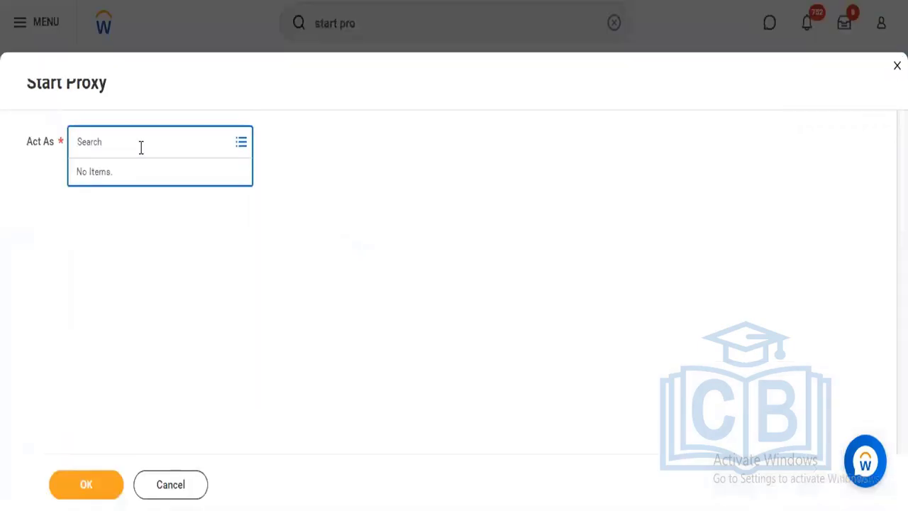
pyautogui.write('logan')
pyautogui.press('Return')
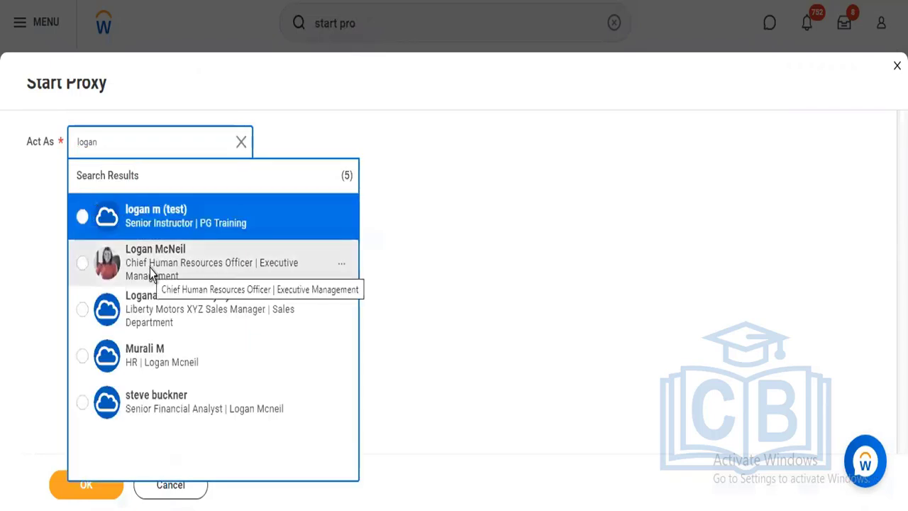
pyautogui.click(149, 269)
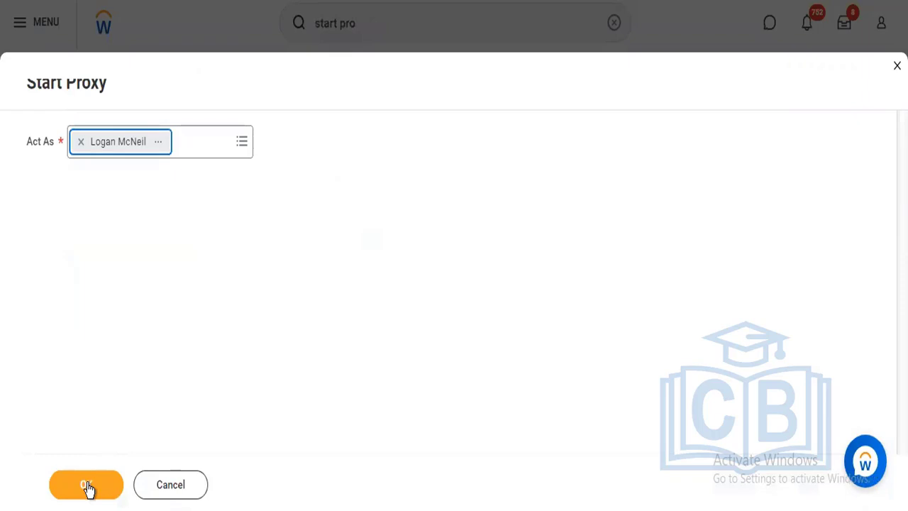
pyautogui.click(87, 486)
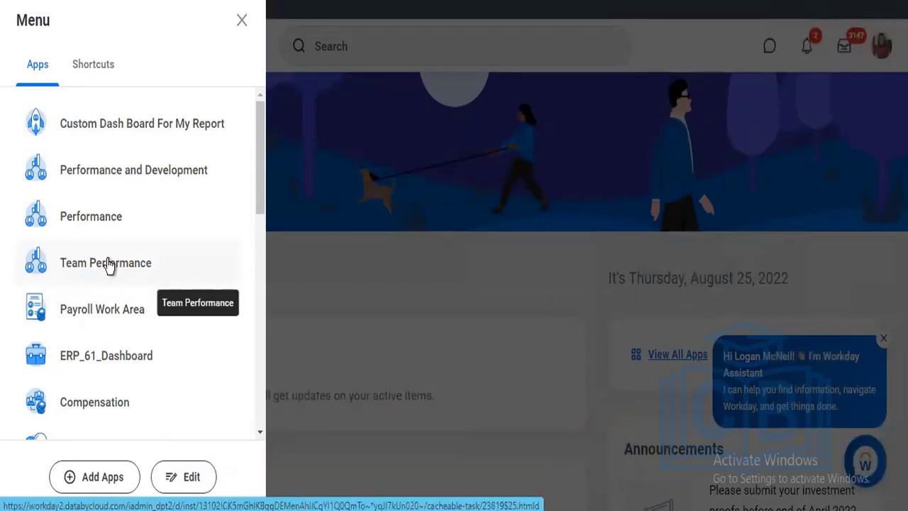
# Open Team Performance in the proxy session and show all of its available actions
pyautogui.click(108, 266)
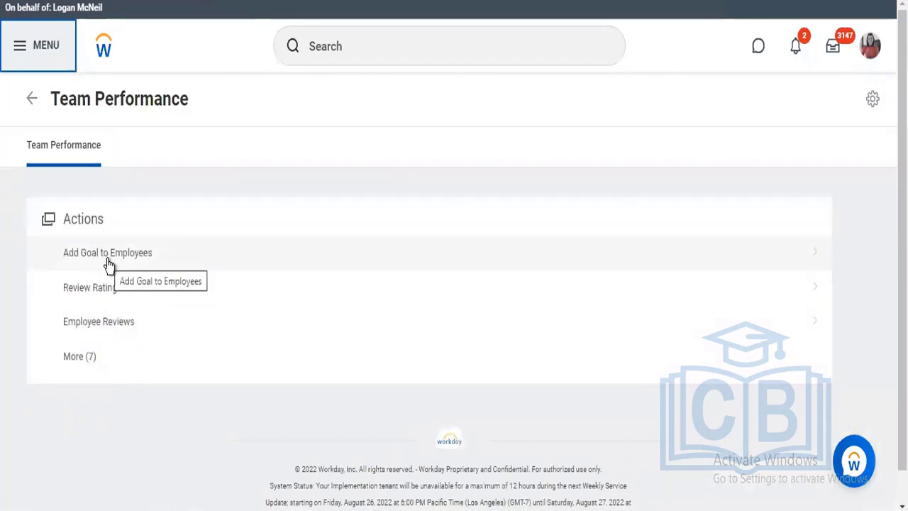
pyautogui.click(79, 356)
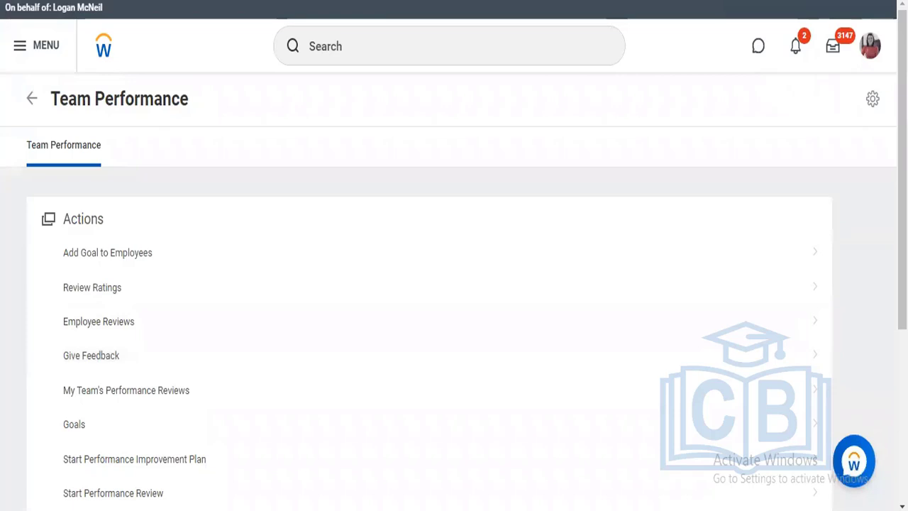
# Search for "bp: hire" from a fresh copy of the page in the proxy session
pyautogui.rightClick(234, 1)
pyautogui.click(261, 51)
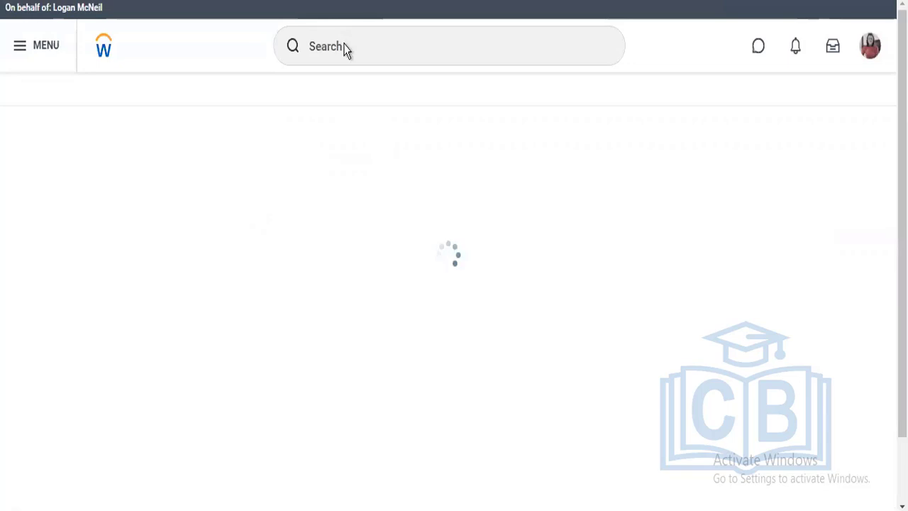
pyautogui.click(345, 48)
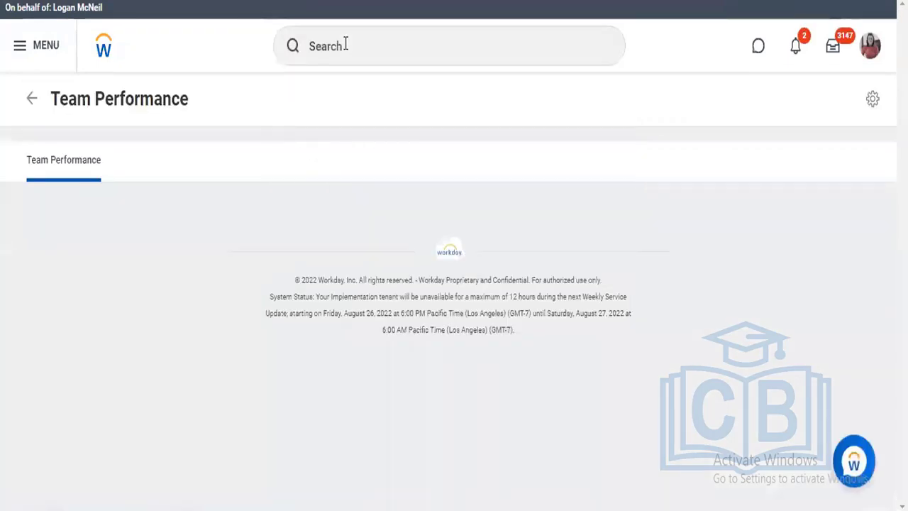
pyautogui.click(346, 44)
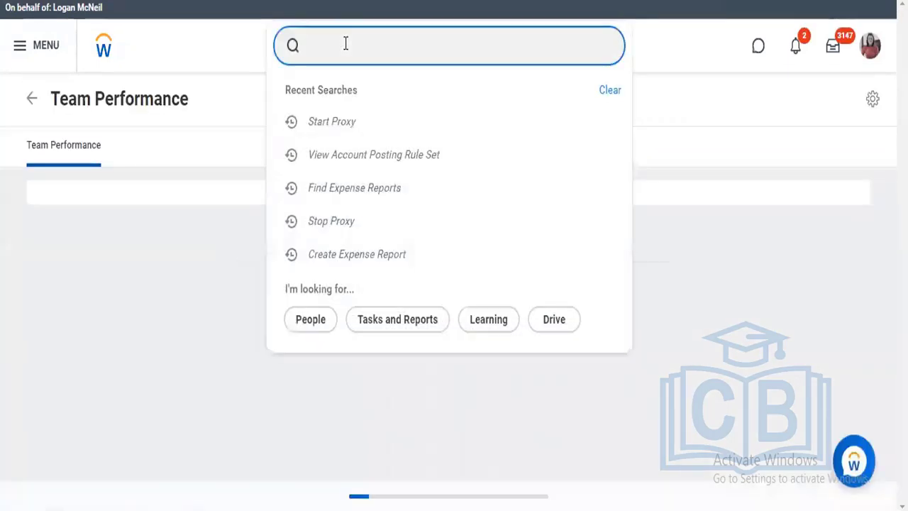
pyautogui.write('bp:')
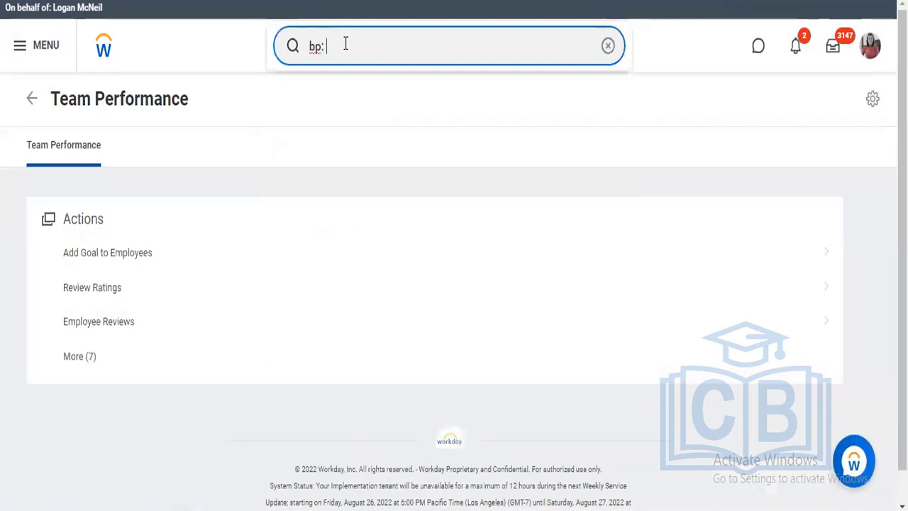
pyautogui.write(' hire')
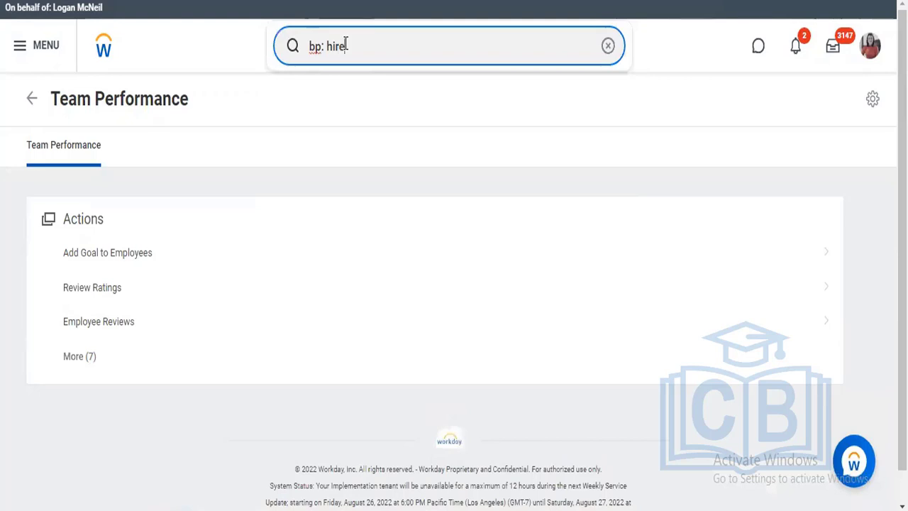
pyautogui.press('Return')
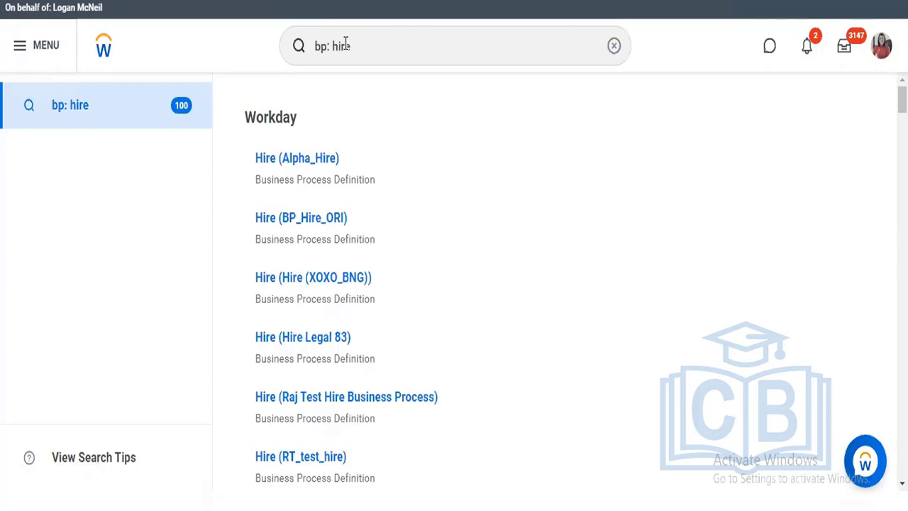
# Open the Hire (Alpha_Hire) business process definition and review the order, type and group of its business process steps
pyautogui.click(325, 159)
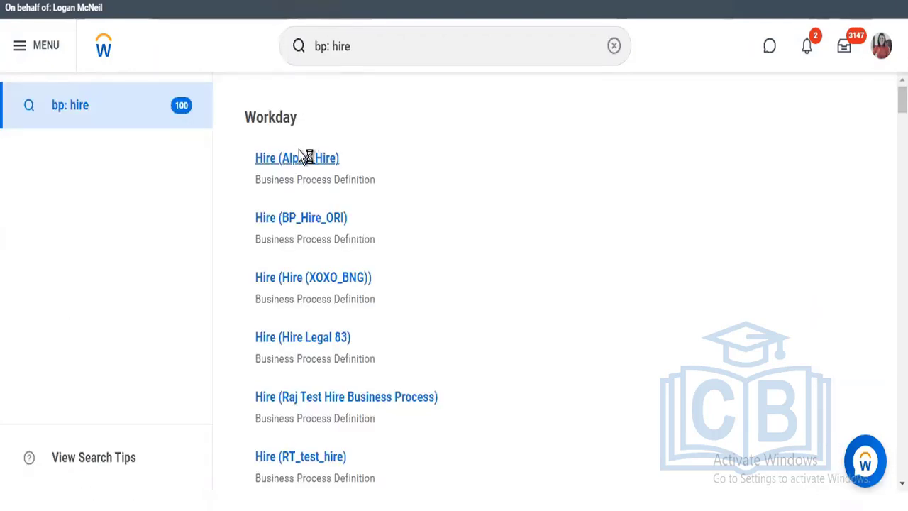
pyautogui.click(305, 159)
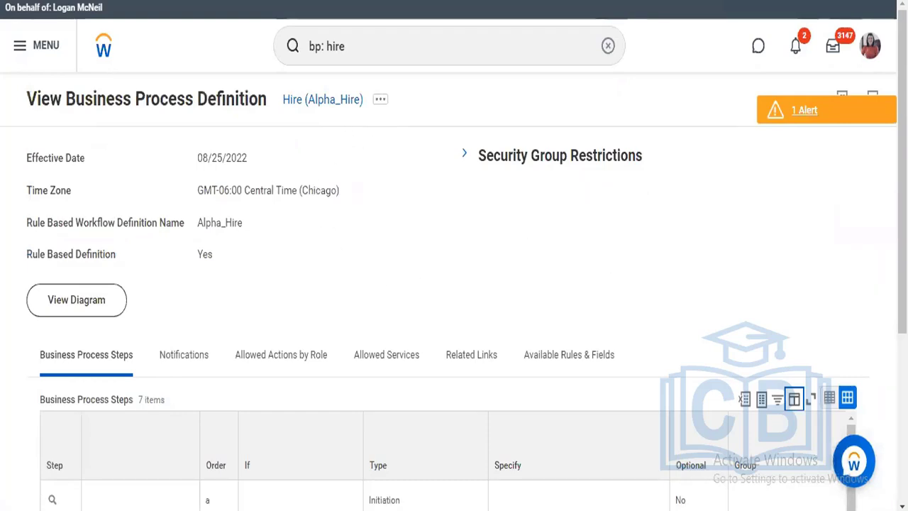
pyautogui.scroll(-5, 902, 255)
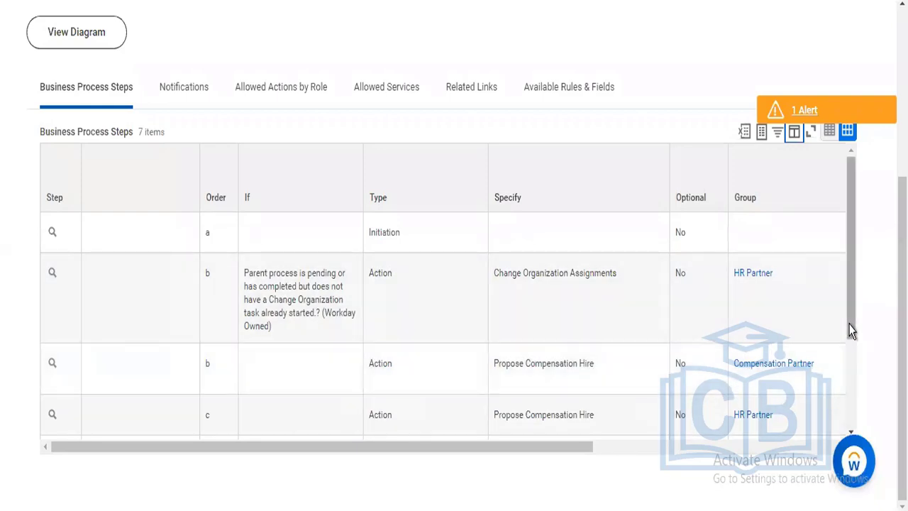
pyautogui.moveTo(851, 344); pyautogui.dragTo(852, 362)
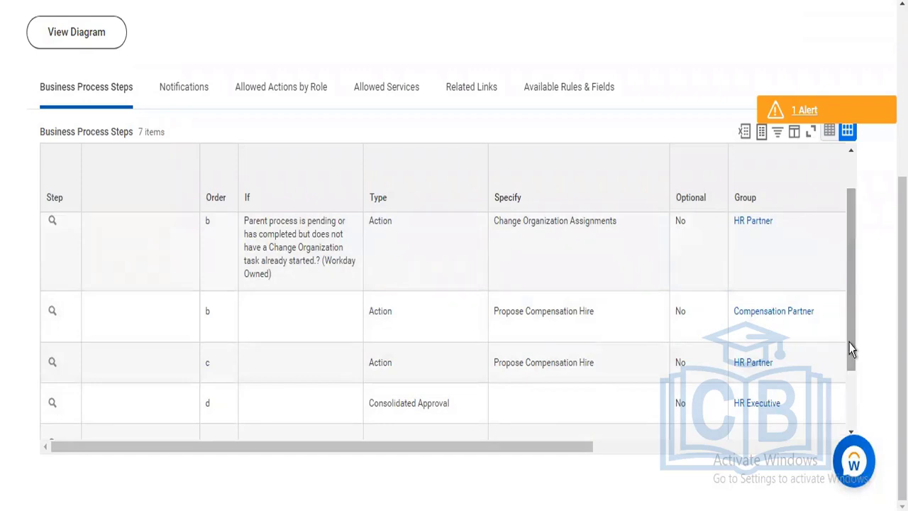
pyautogui.scroll(-2, 851, 361)
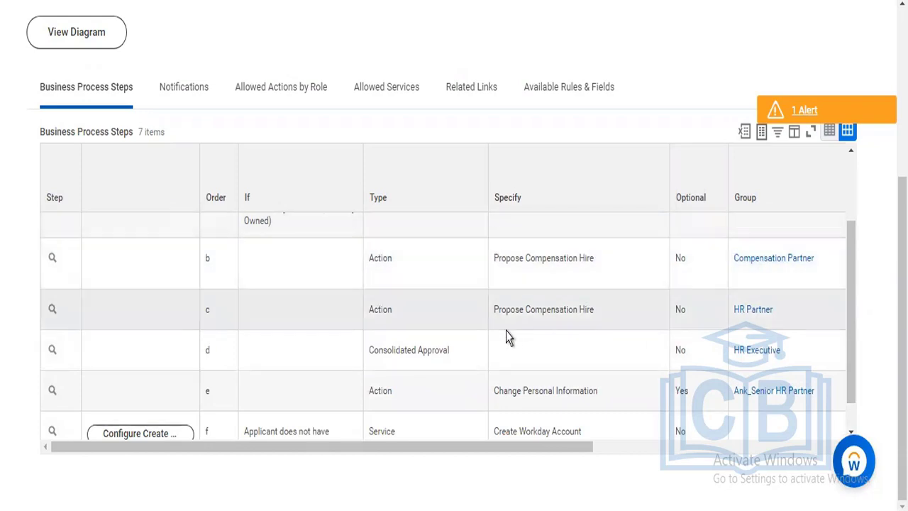
pyautogui.moveTo(461, 354)
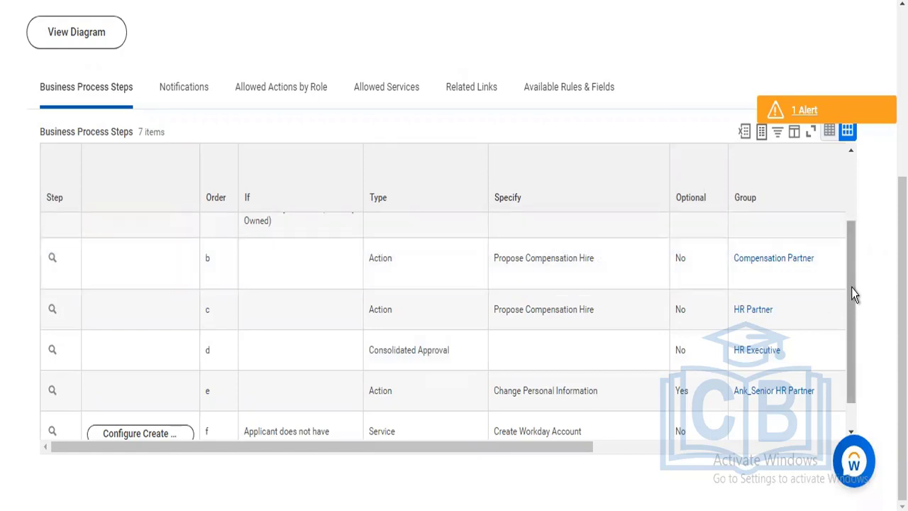
pyautogui.scroll(3, 851, 280)
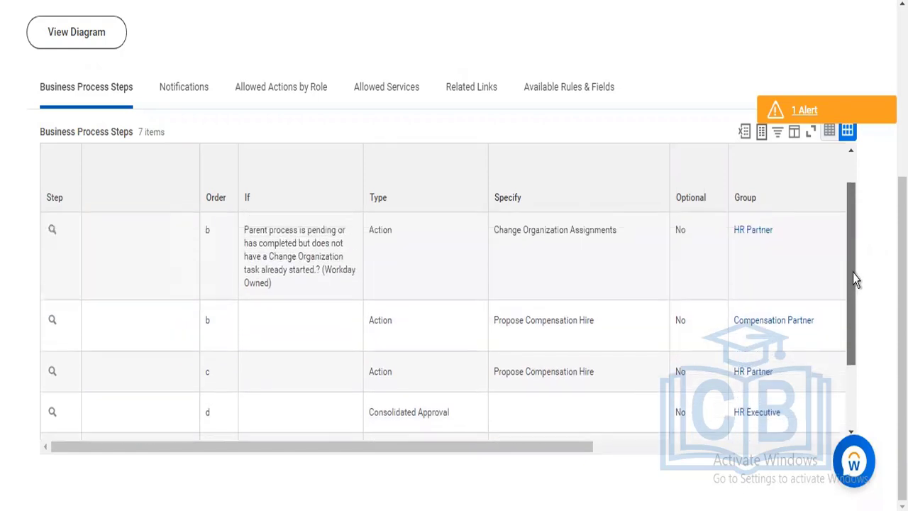
pyautogui.scroll(-2, 853, 298)
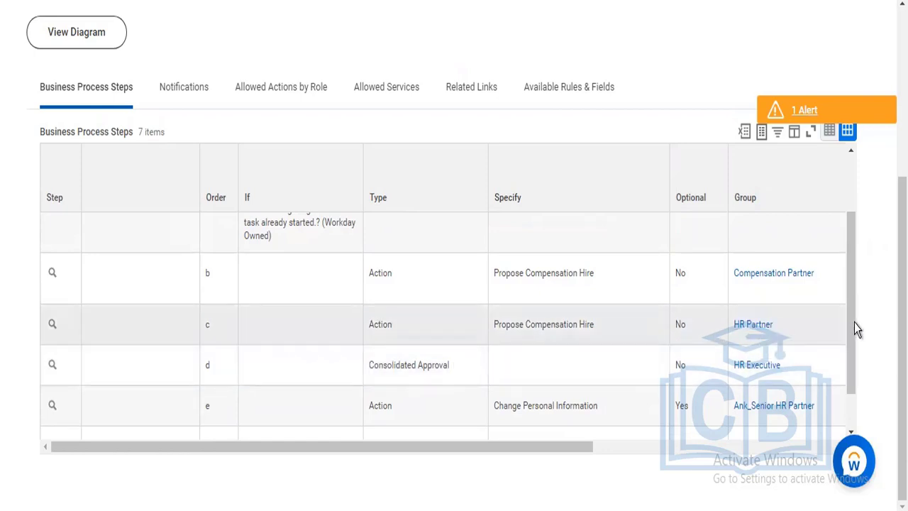
pyautogui.scroll(-2, 857, 358)
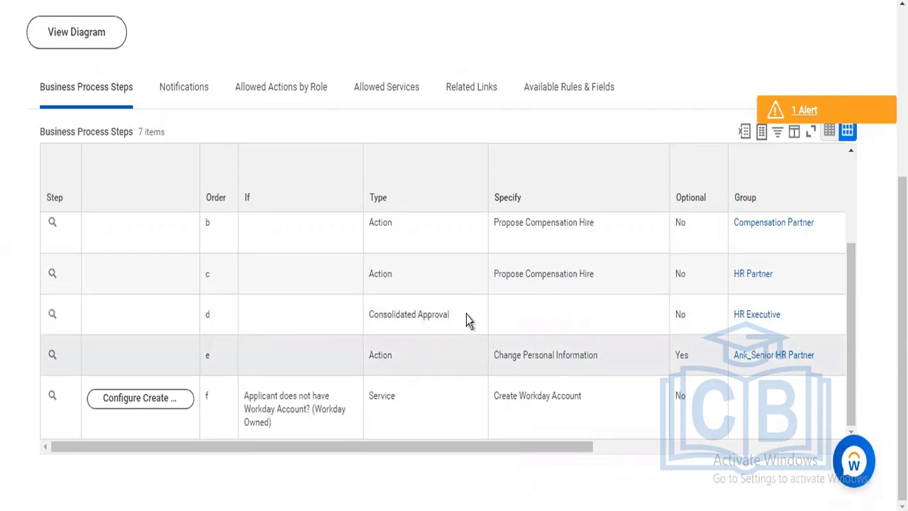
# Open Maintain Step Conditions for the Consolidated Approval step d, add an entry condition row and show its rule options
pyautogui.moveTo(381, 307)
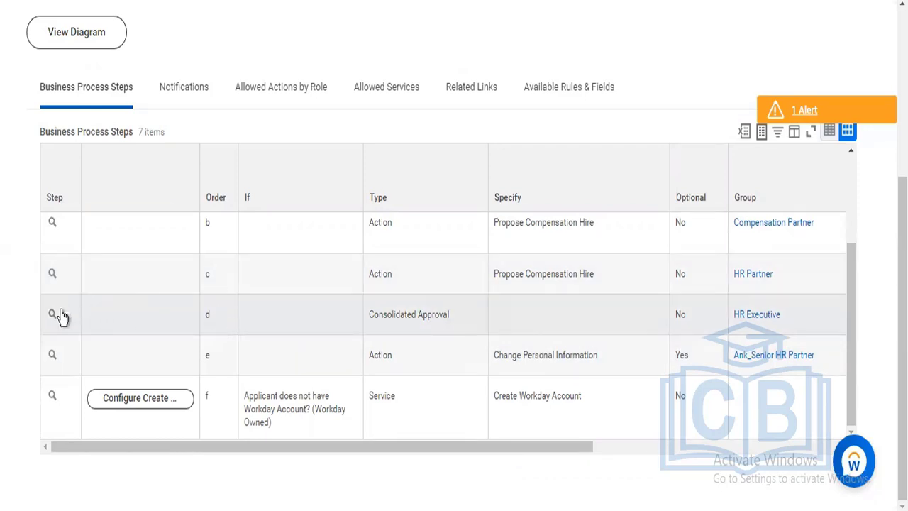
pyautogui.moveTo(62, 319)
pyautogui.click(63, 319)
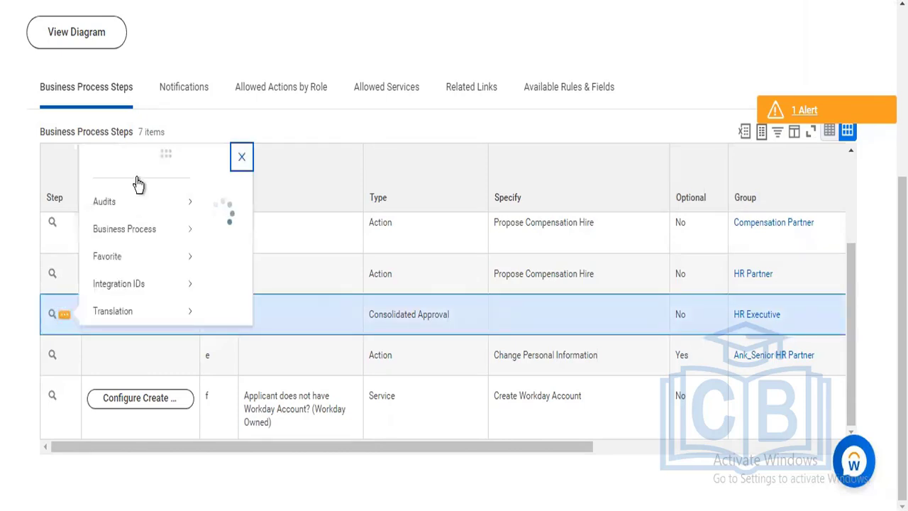
pyautogui.moveTo(135, 185)
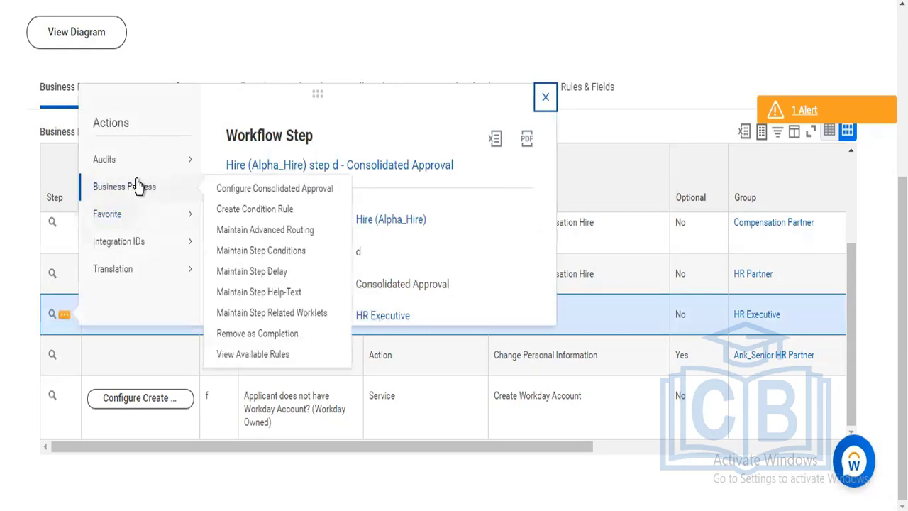
pyautogui.click(263, 252)
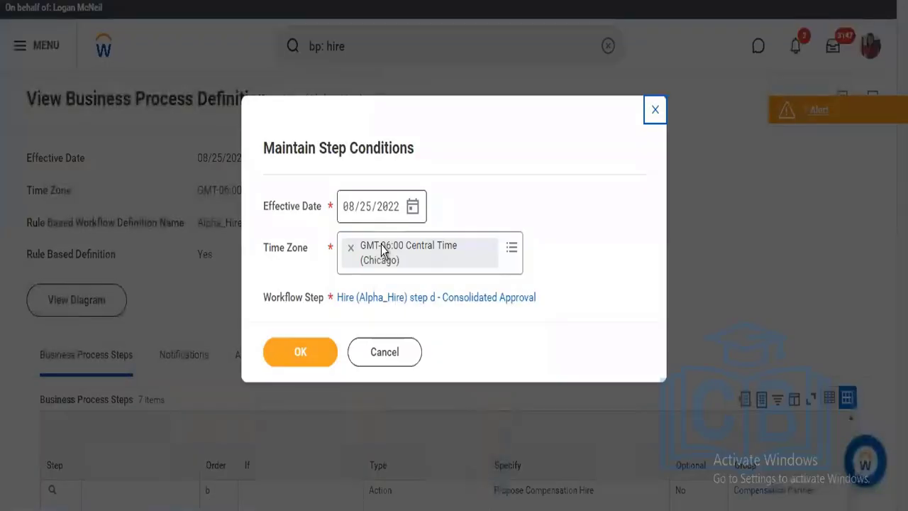
pyautogui.click(295, 354)
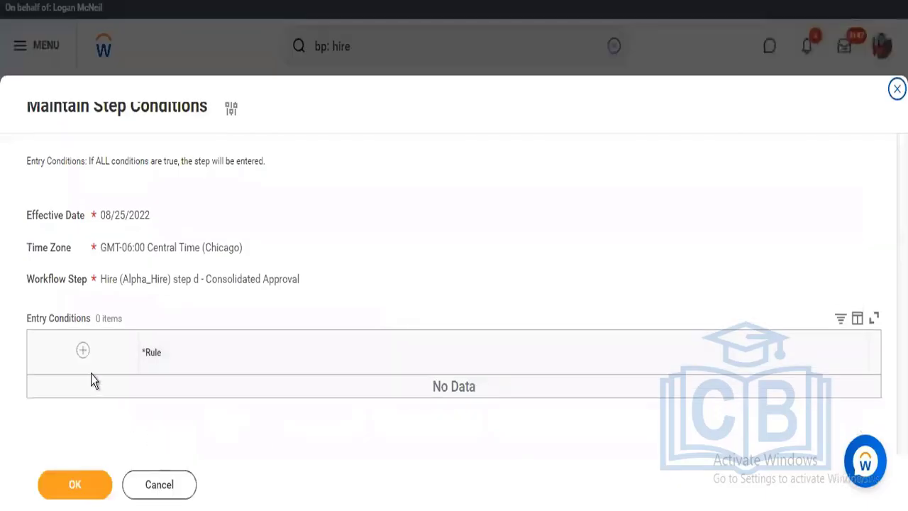
pyautogui.click(81, 352)
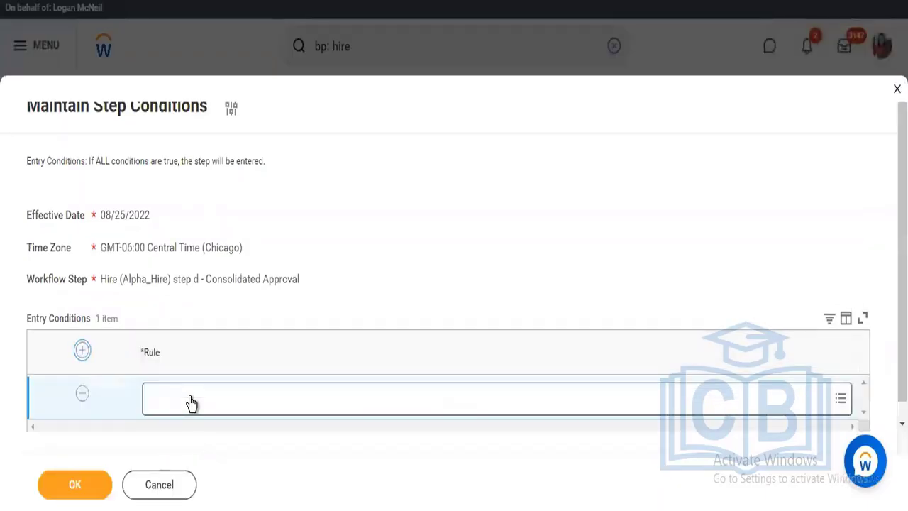
pyautogui.click(192, 398)
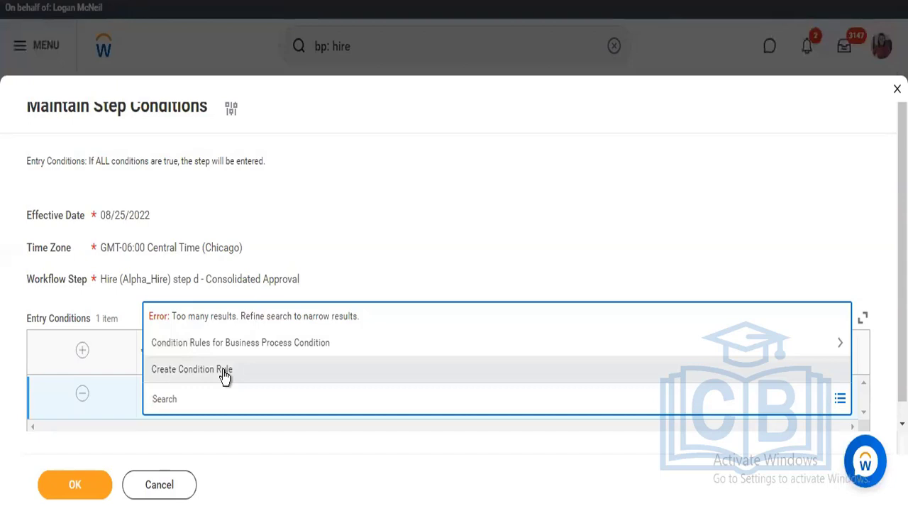
# Cancel the step condition maintenance and discard the changes, returning to the Hire (Alpha_Hire) definition
pyautogui.click(163, 486)
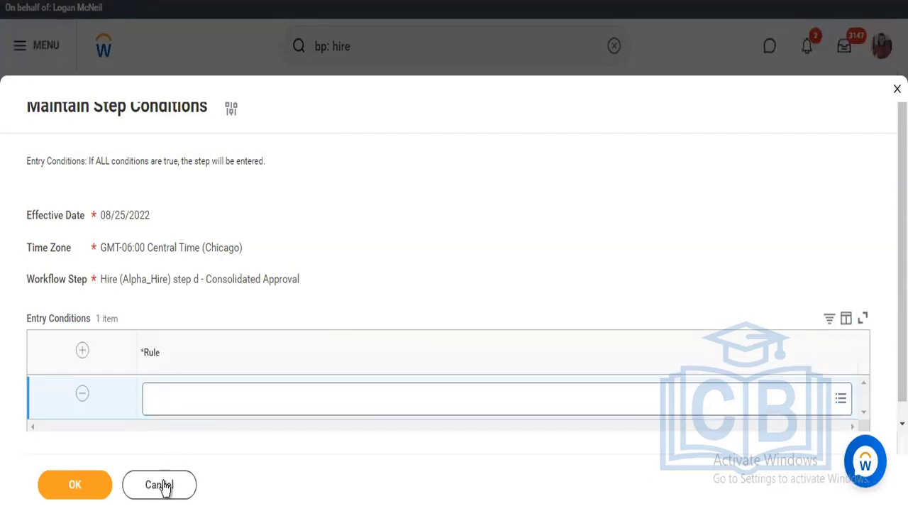
pyautogui.click(163, 485)
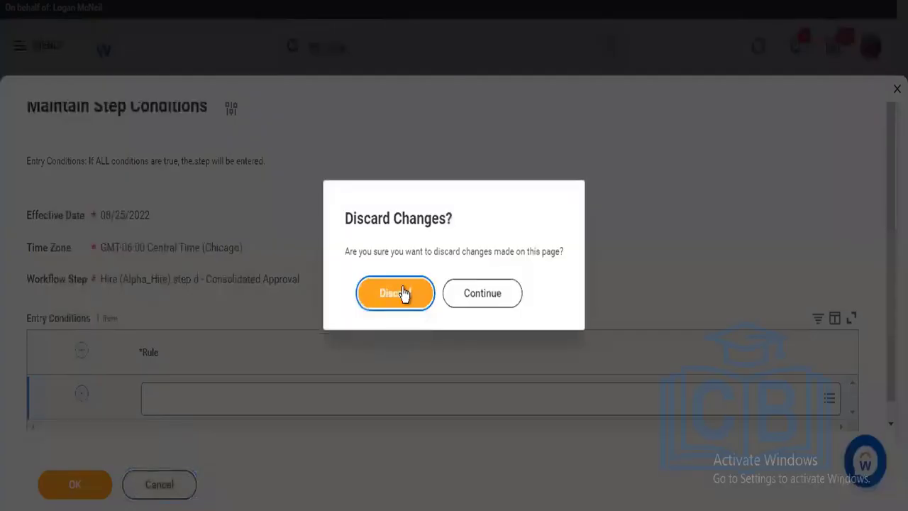
pyautogui.click(402, 293)
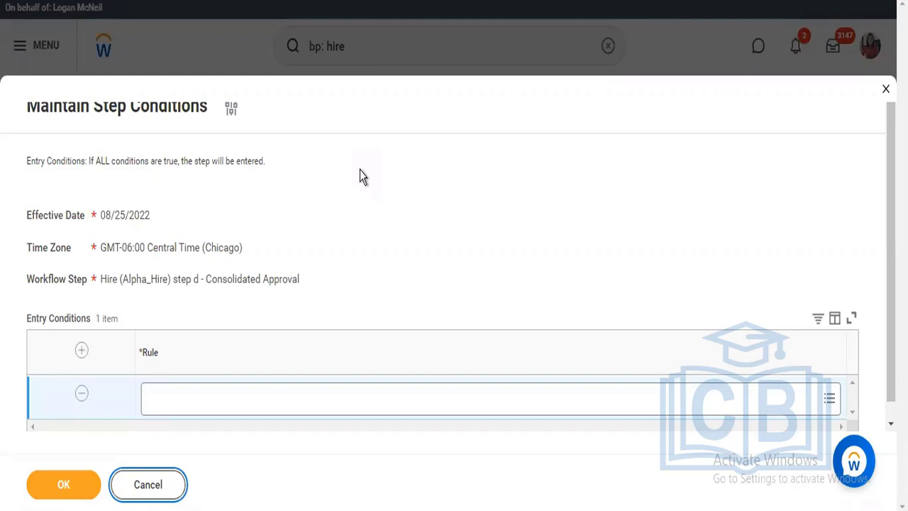
pyautogui.click(175, 484)
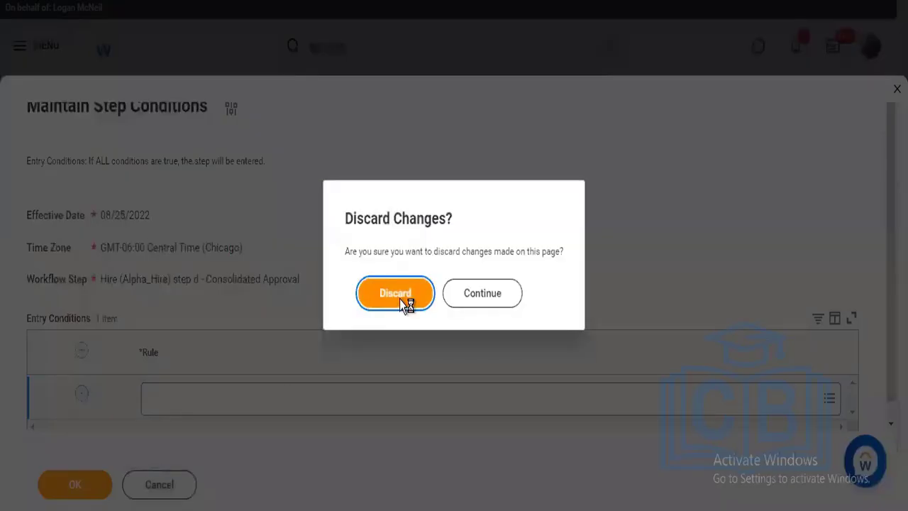
pyautogui.click(399, 296)
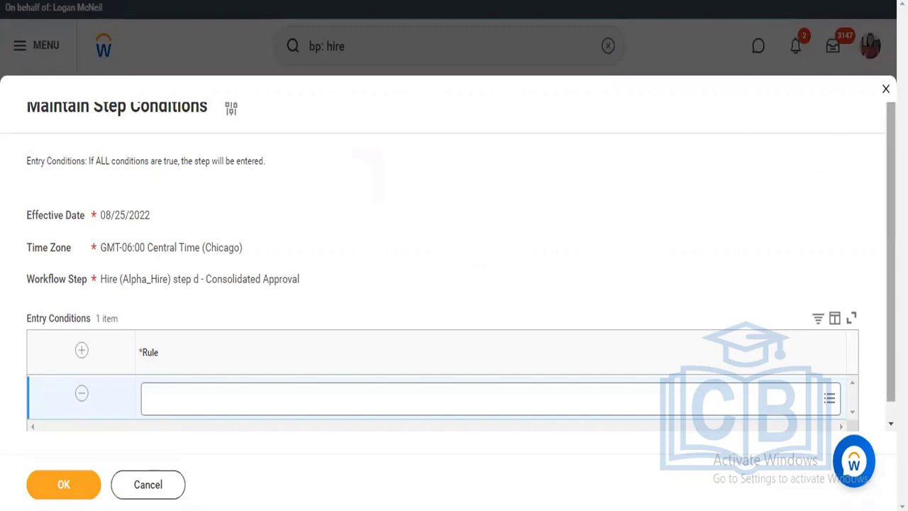
pyautogui.click(885, 89)
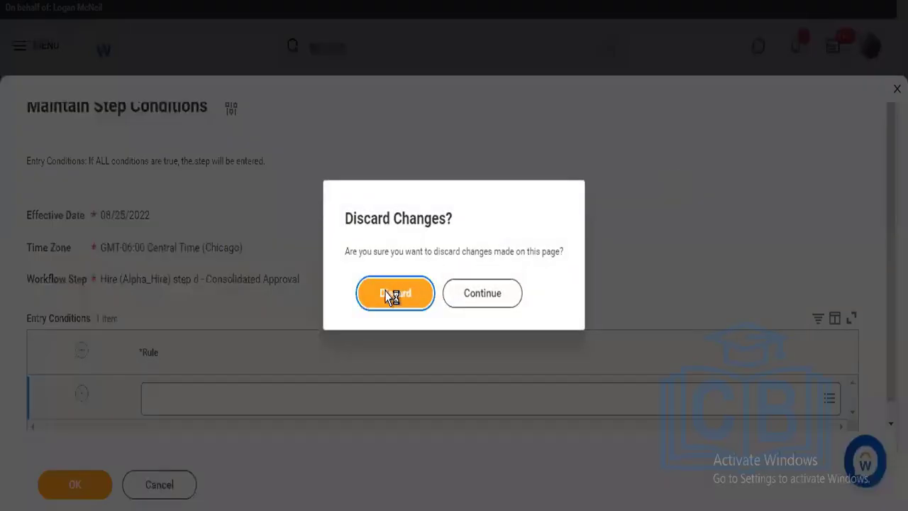
pyautogui.click(391, 294)
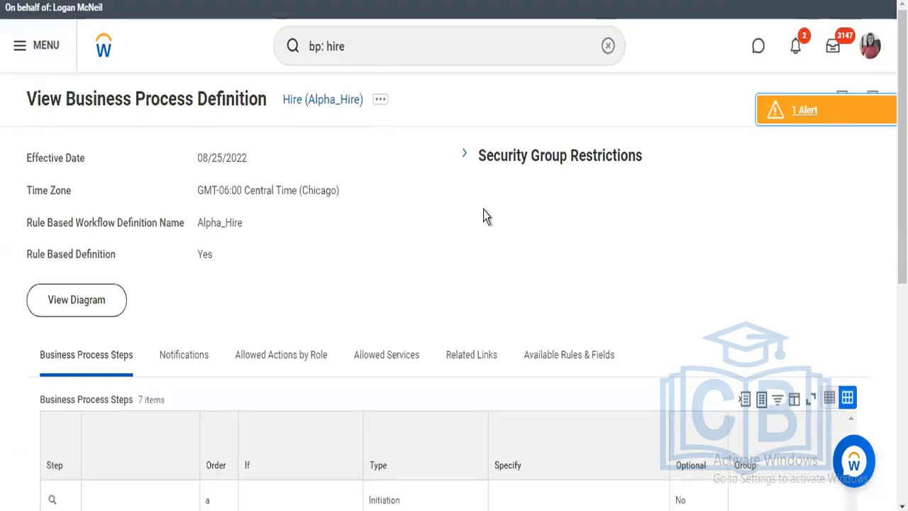
# Search for "bp: start performance review"
pyautogui.click(393, 59)
pyautogui.press('BackSpace')
pyautogui.press('BackSpace')
pyautogui.press('BackSpace')
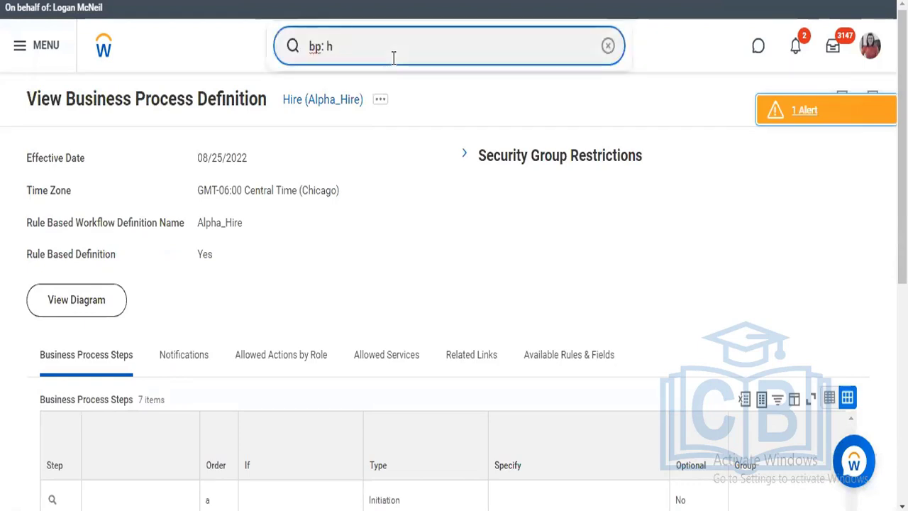
pyautogui.press('BackSpace')
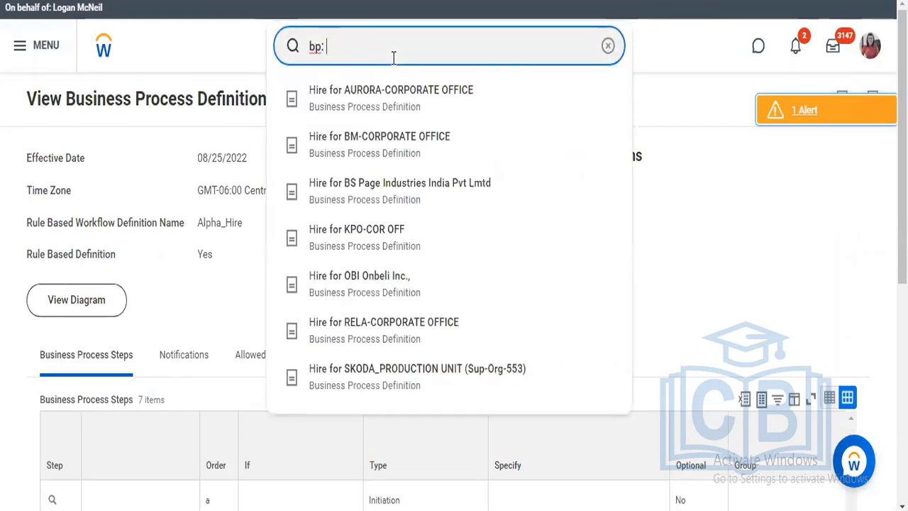
pyautogui.write('sta')
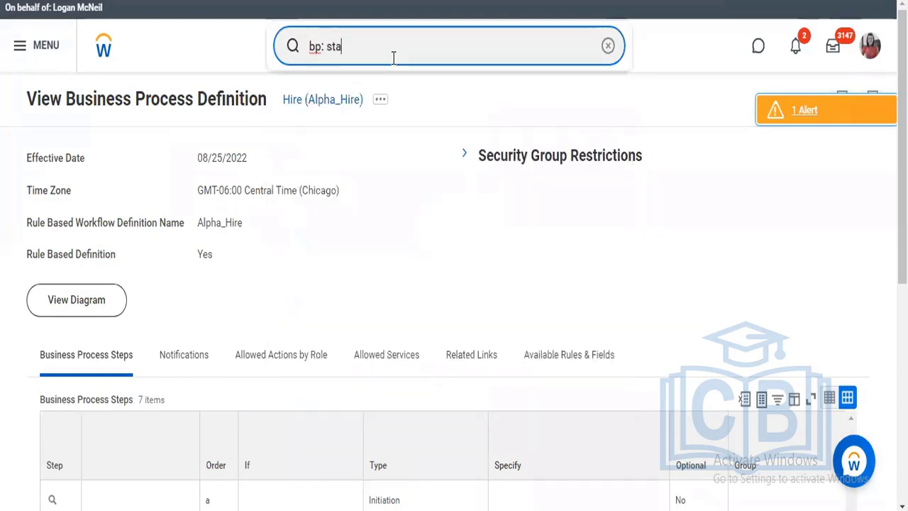
pyautogui.write('rt performance review')
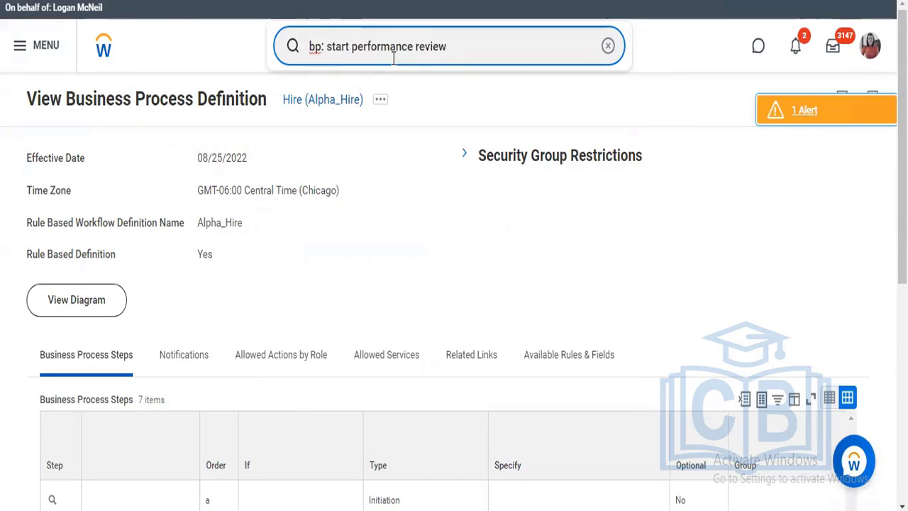
pyautogui.press('Return')
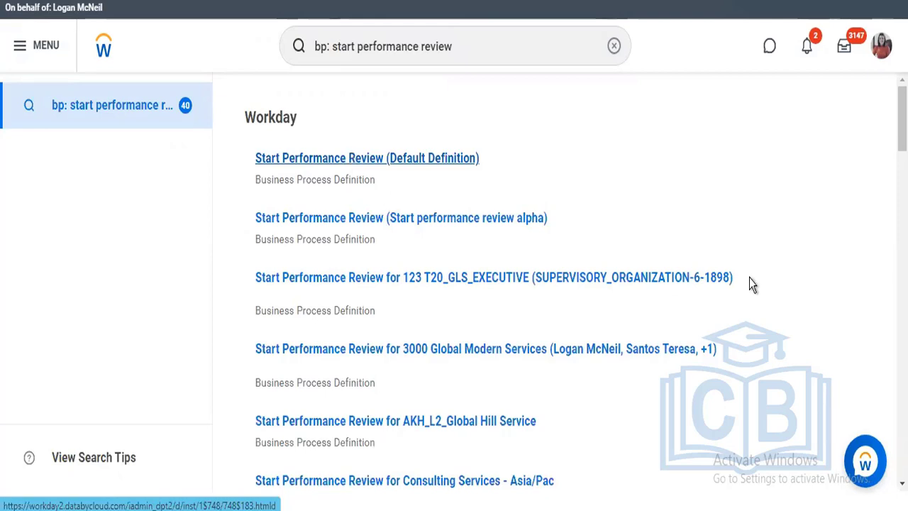
# Open the Start Performance Review (Default Definition) business process definition and review its business process steps
pyautogui.scroll(-1, 576, 288)
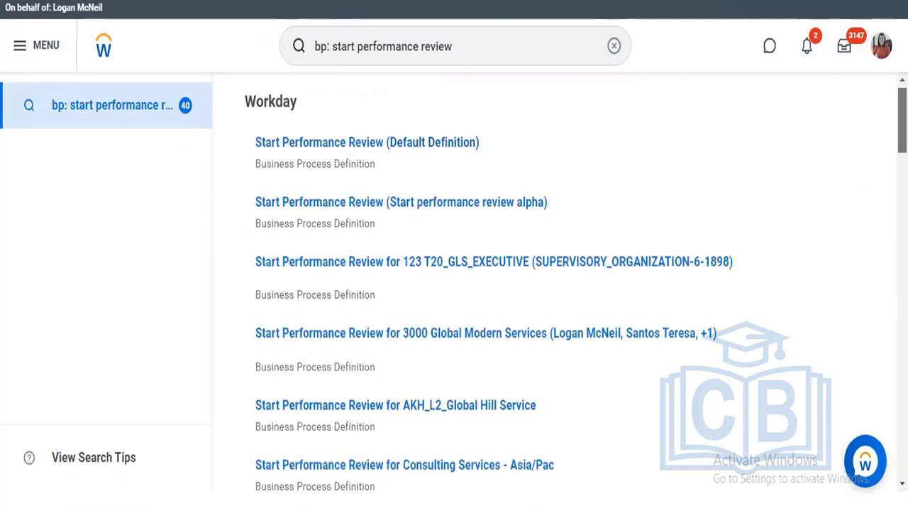
pyautogui.scroll(-1, 526, 277)
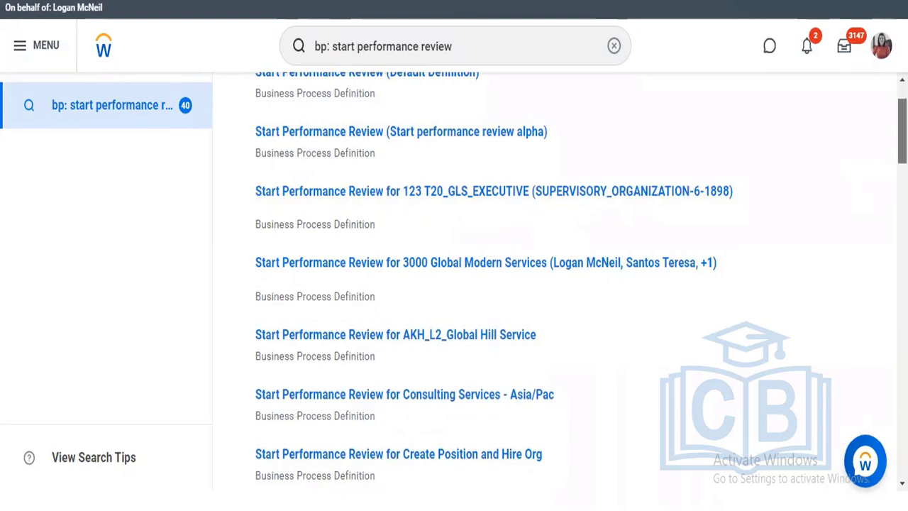
pyautogui.scroll(2, 494, 203)
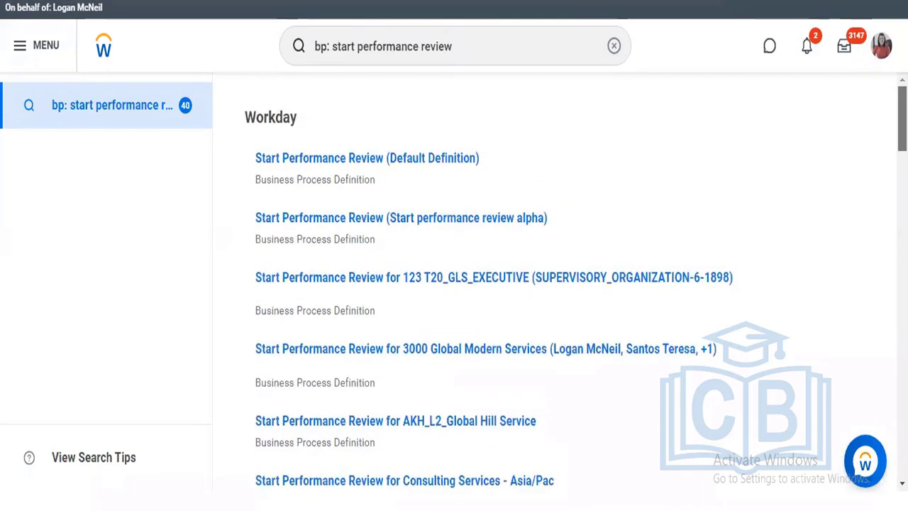
pyautogui.click(407, 158)
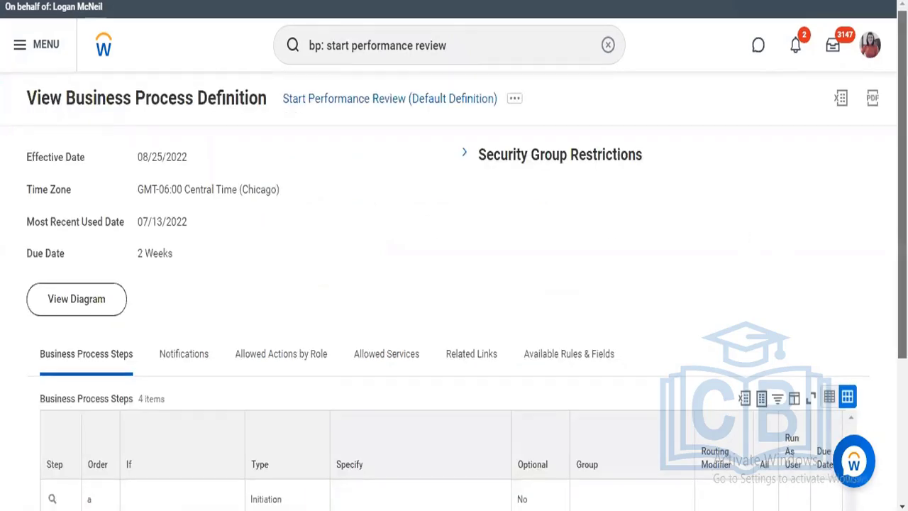
pyautogui.scroll(-3, 902, 212)
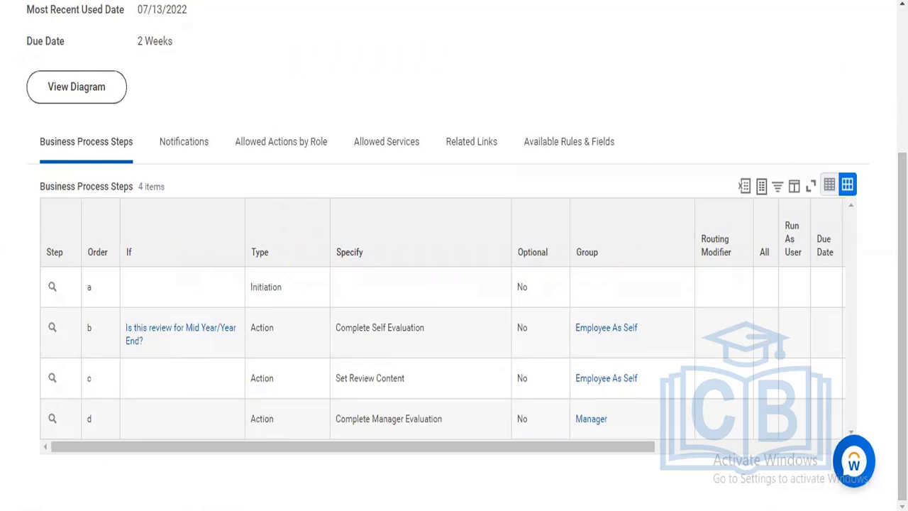
pyautogui.scroll(3, 649, 237)
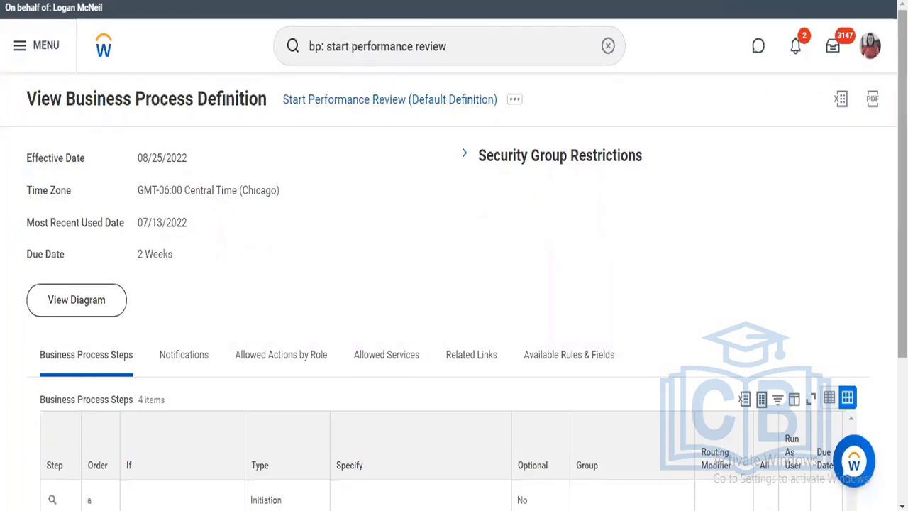
pyautogui.scroll(-3, 453, 284)
pyautogui.scroll(-1, 454, 255)
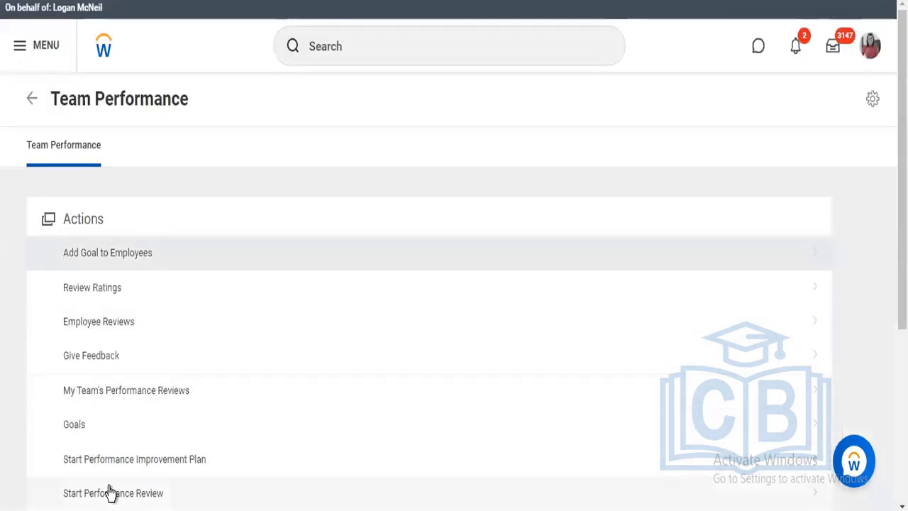
# Start a performance review from the Team Performance actions and select the Director, Sales Operations as the employee
pyautogui.click(110, 492)
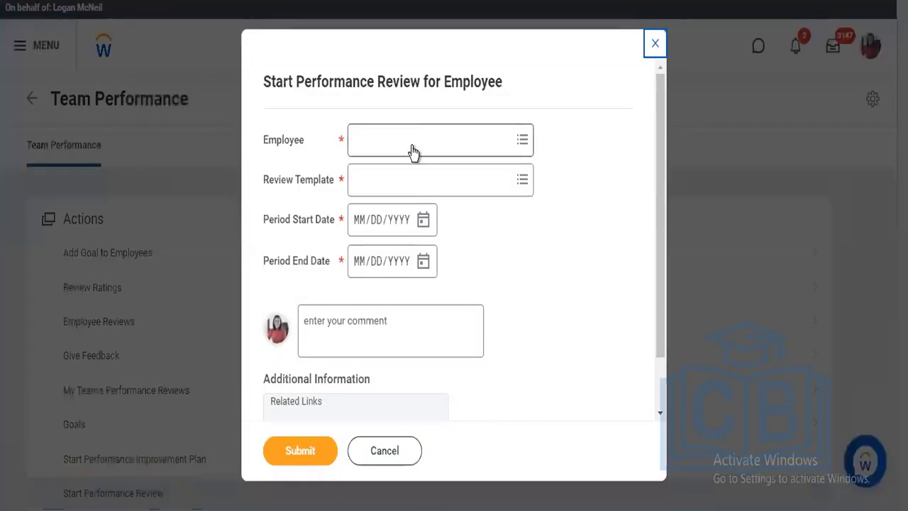
pyautogui.click(414, 146)
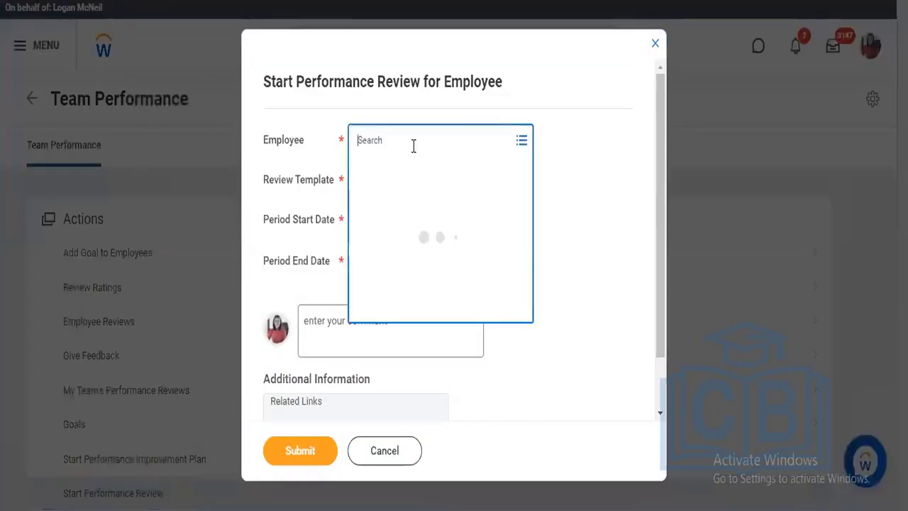
pyautogui.write('mark')
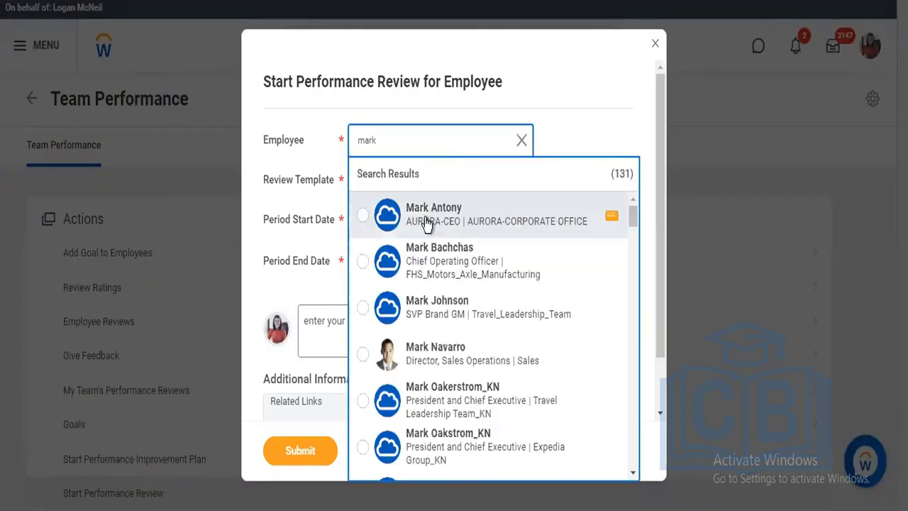
pyautogui.click(428, 351)
# Browse the available review templates by type, including those under mid year performance
pyautogui.click(385, 186)
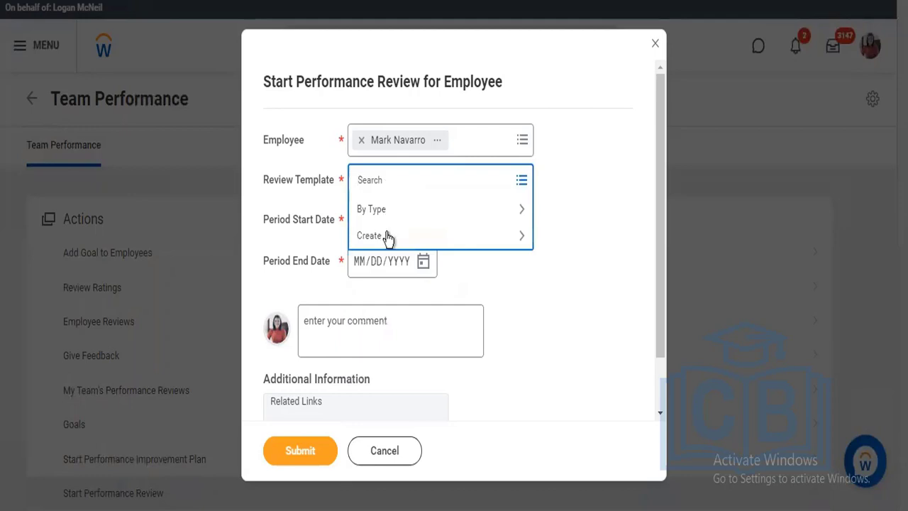
pyautogui.click(388, 214)
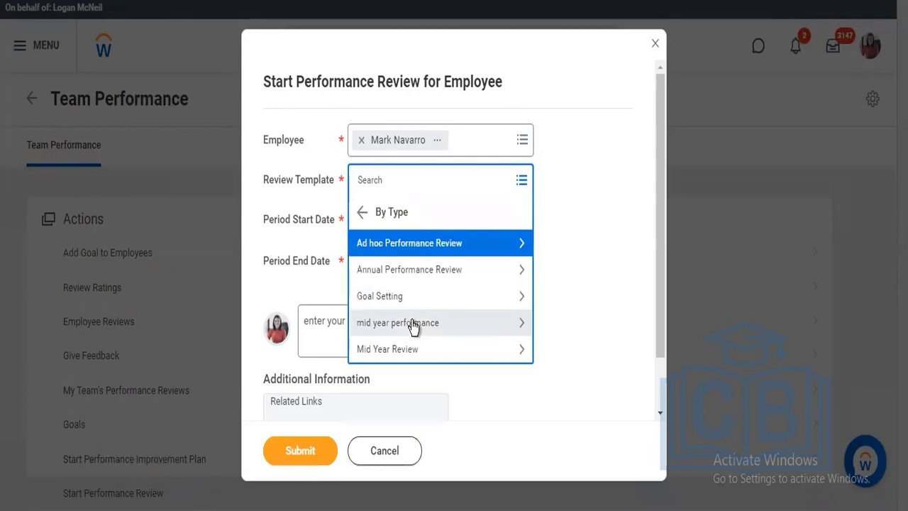
pyautogui.click(414, 325)
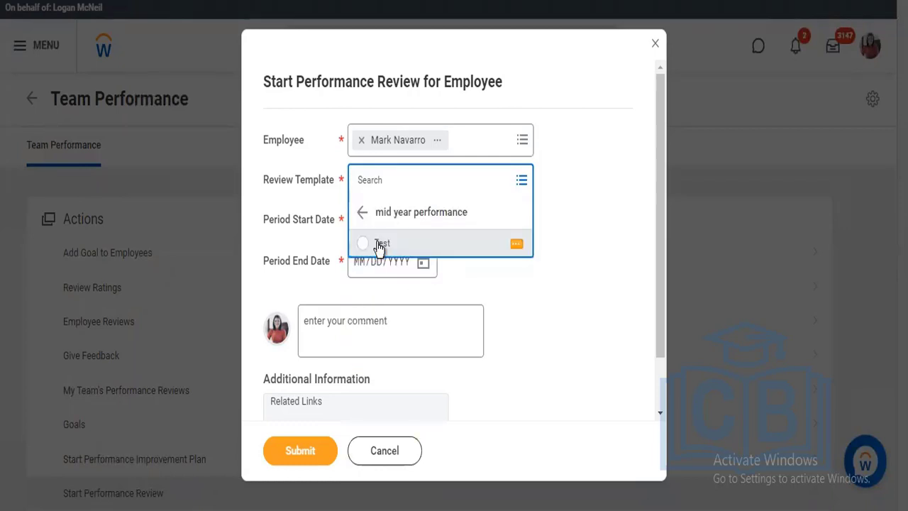
pyautogui.click(361, 214)
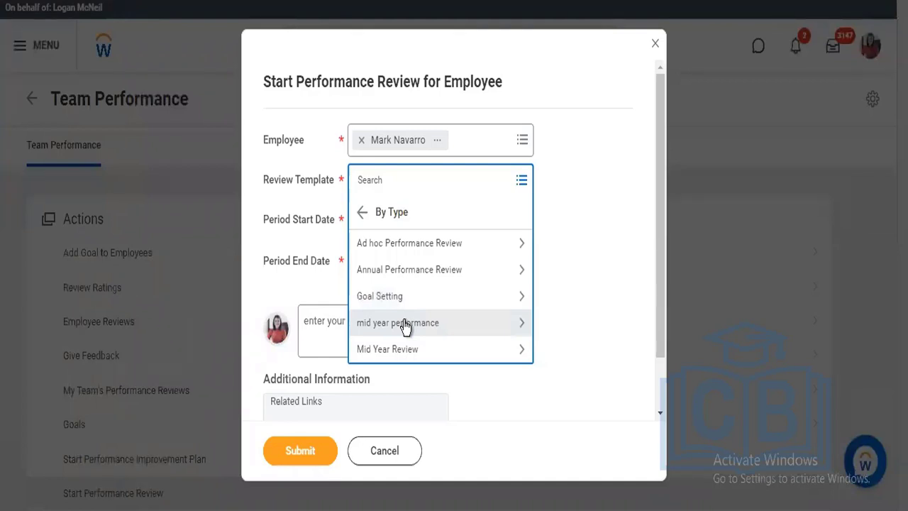
pyautogui.click(360, 215)
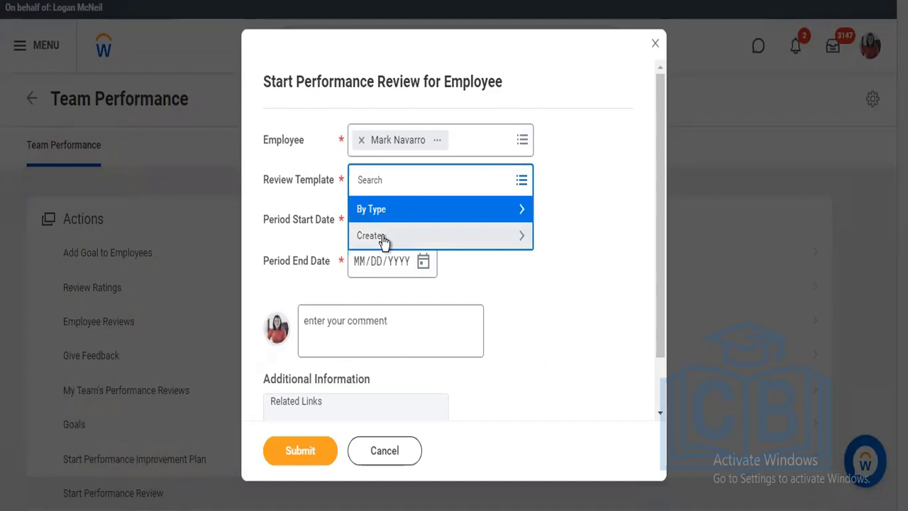
# Start creating a new employee review template with Performance Improvement Plan (PIP) as its review type
pyautogui.click(383, 241)
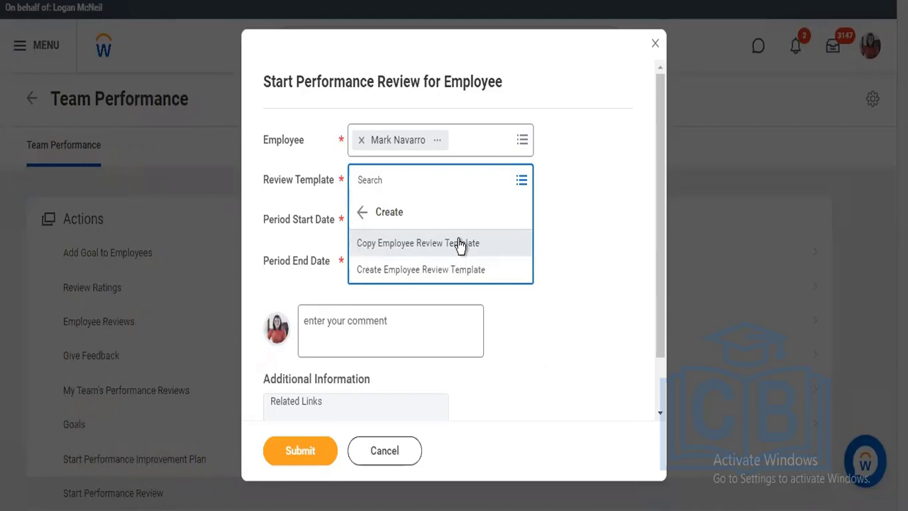
pyautogui.rightClick(413, 275)
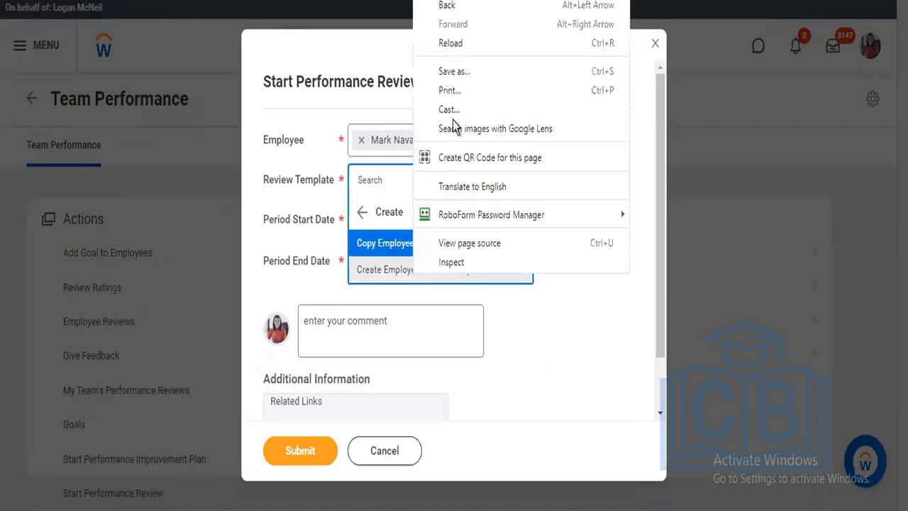
pyautogui.click(391, 274)
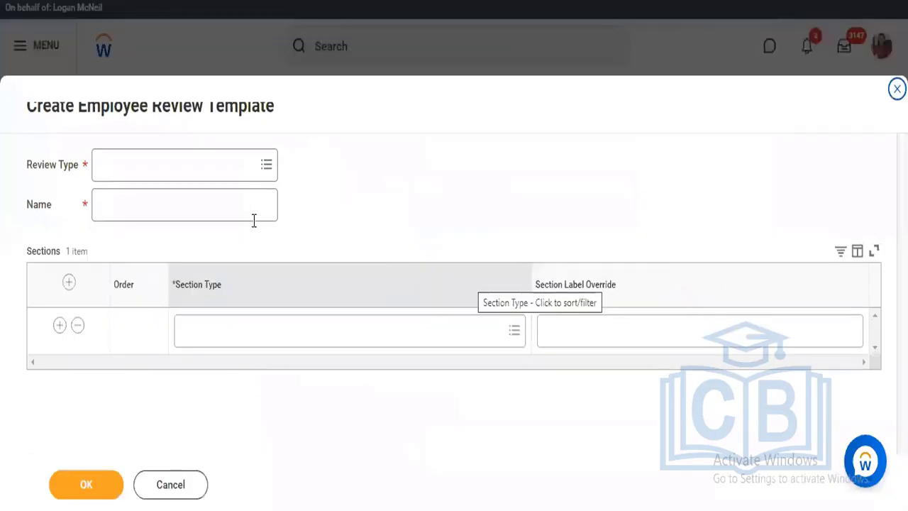
pyautogui.click(165, 177)
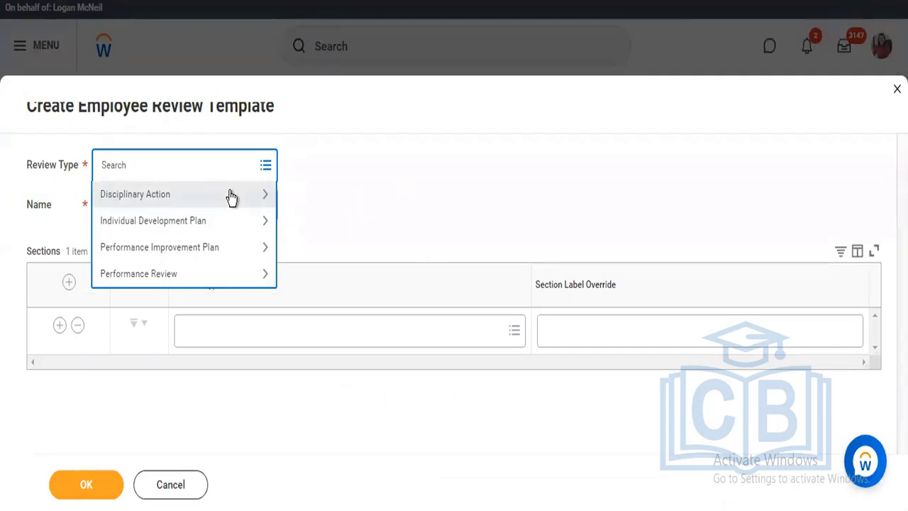
pyautogui.click(224, 246)
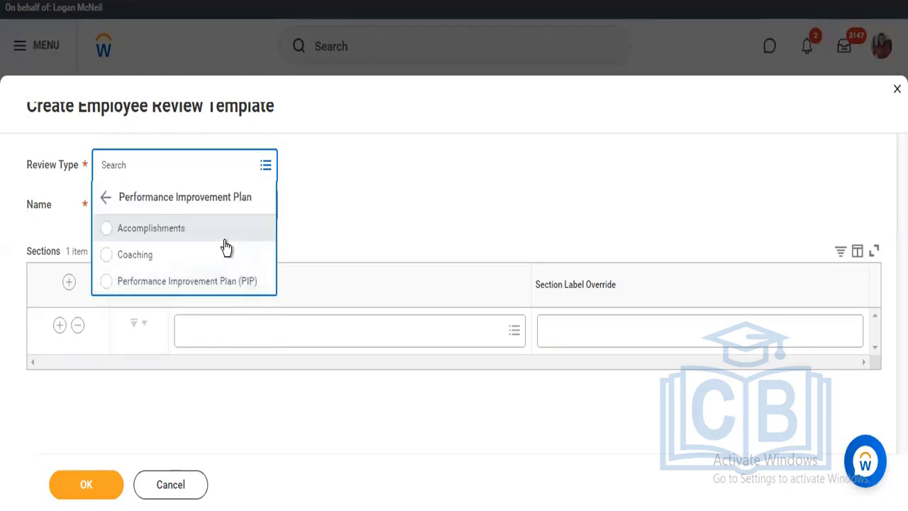
pyautogui.click(152, 239)
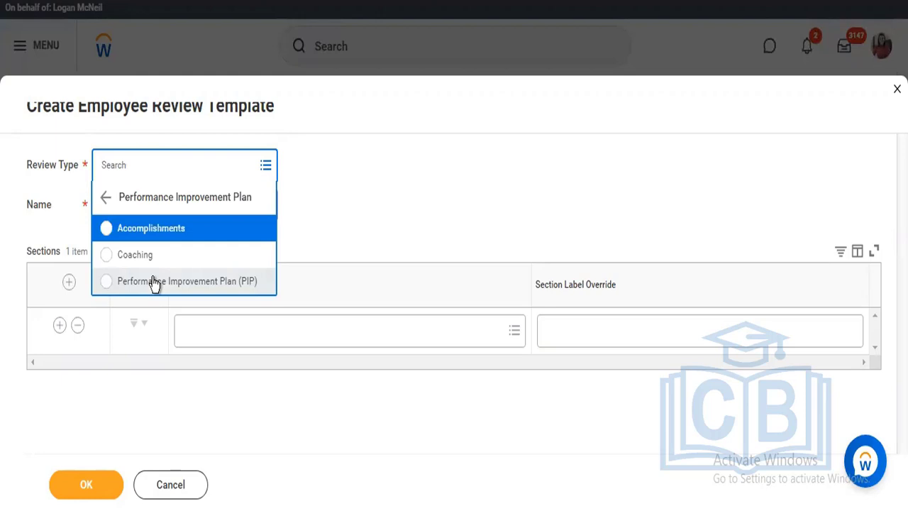
pyautogui.click(156, 282)
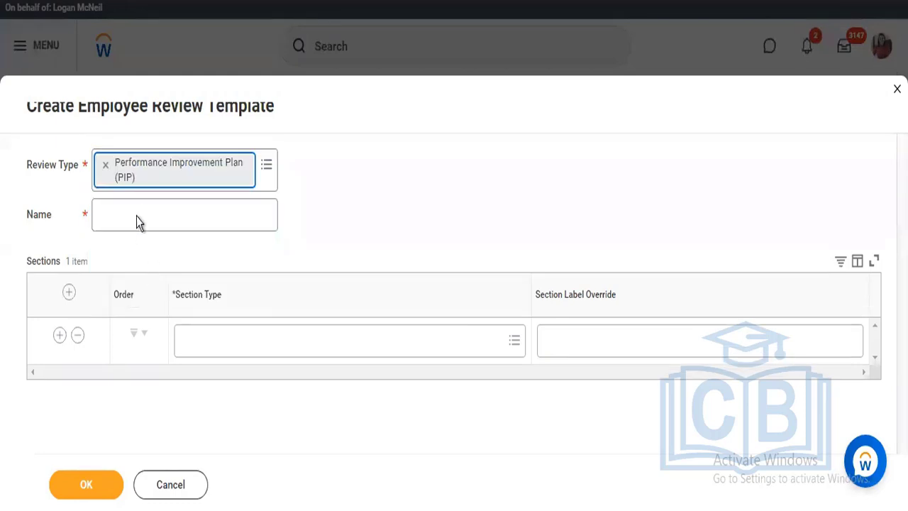
# Name the review template with the author's first name followed by "Performance Improvement Plan"
pyautogui.click(137, 214)
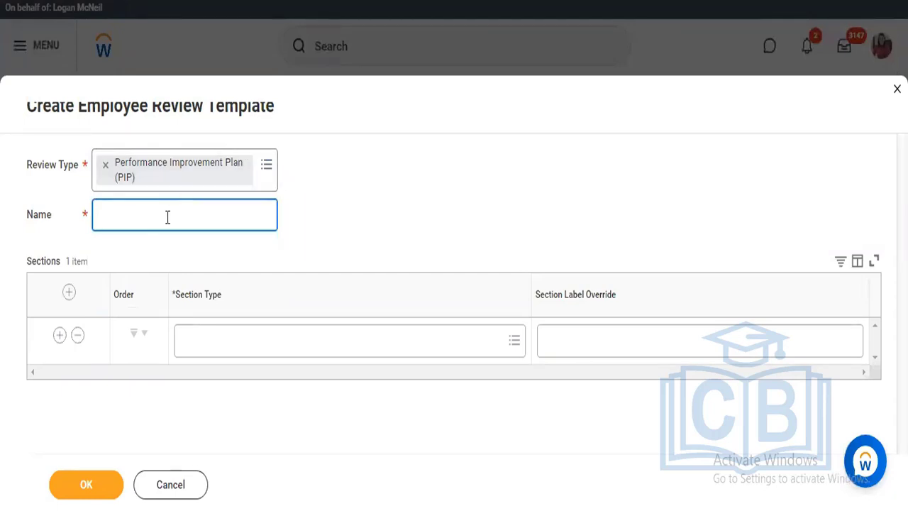
pyautogui.write('Raj Performance Impro')
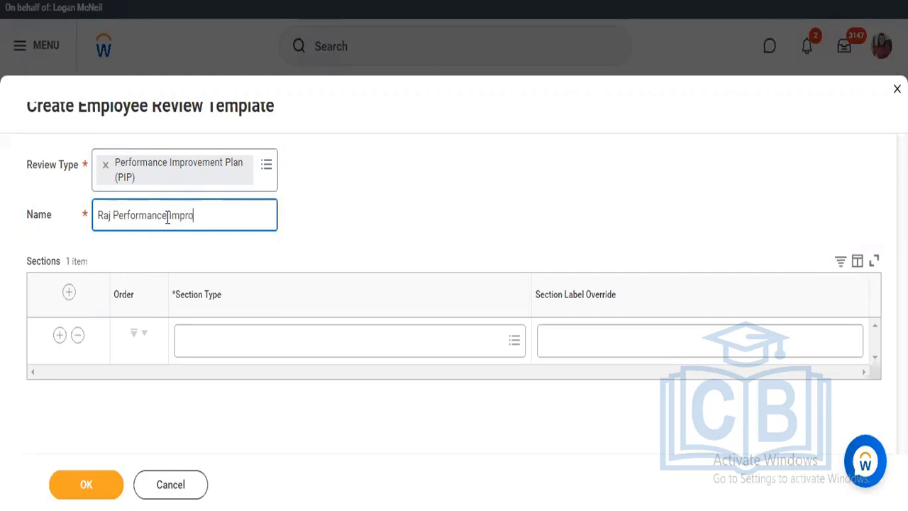
pyautogui.write('vement Plan')
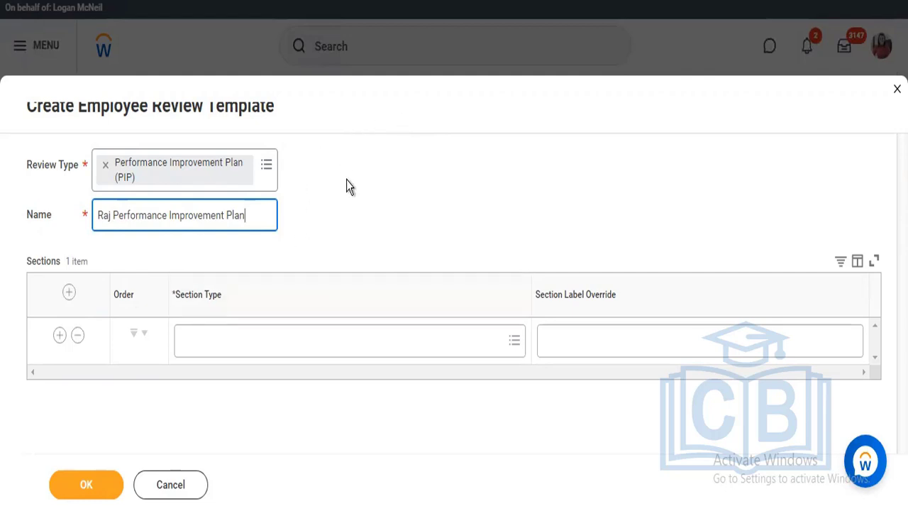
# Add a perfomance Objective section with the author's first name and "Test" as label override, and save the template
pyautogui.click(345, 346)
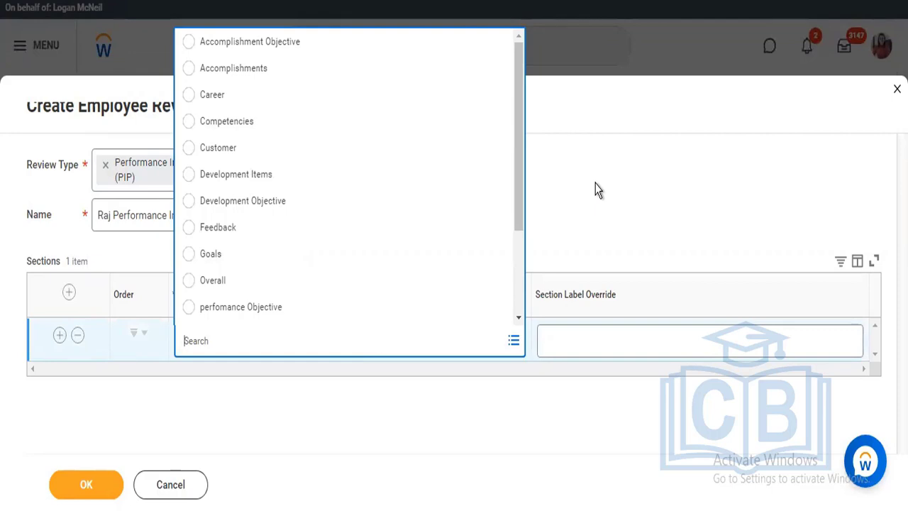
pyautogui.click(333, 370)
pyautogui.click(232, 348)
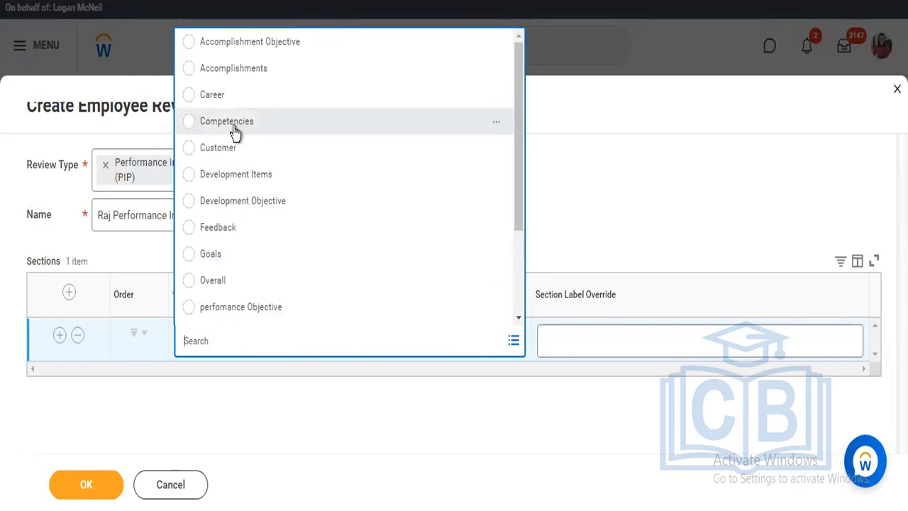
pyautogui.click(227, 305)
pyautogui.click(597, 344)
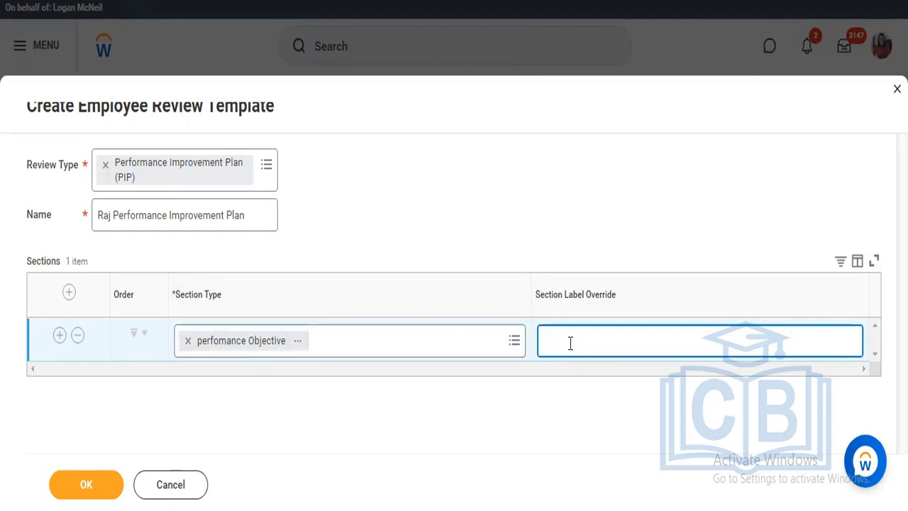
pyautogui.write('Raj Test')
pyautogui.click(80, 481)
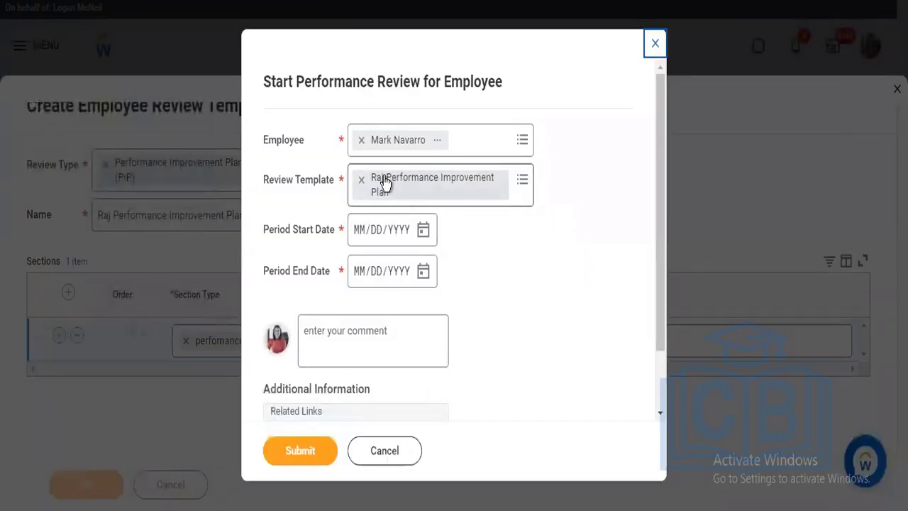
# Set the review period from 08/25/2022 to 12/30/2022
pyautogui.click(423, 231)
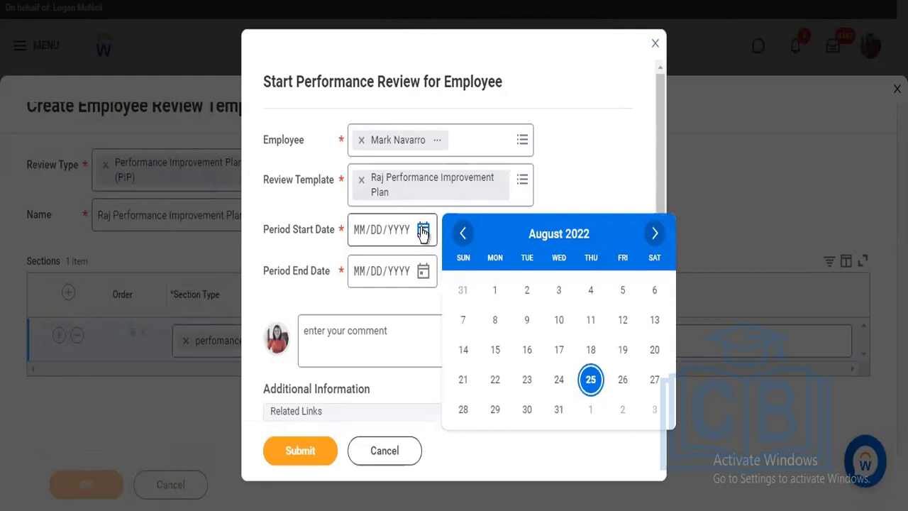
pyautogui.click(589, 381)
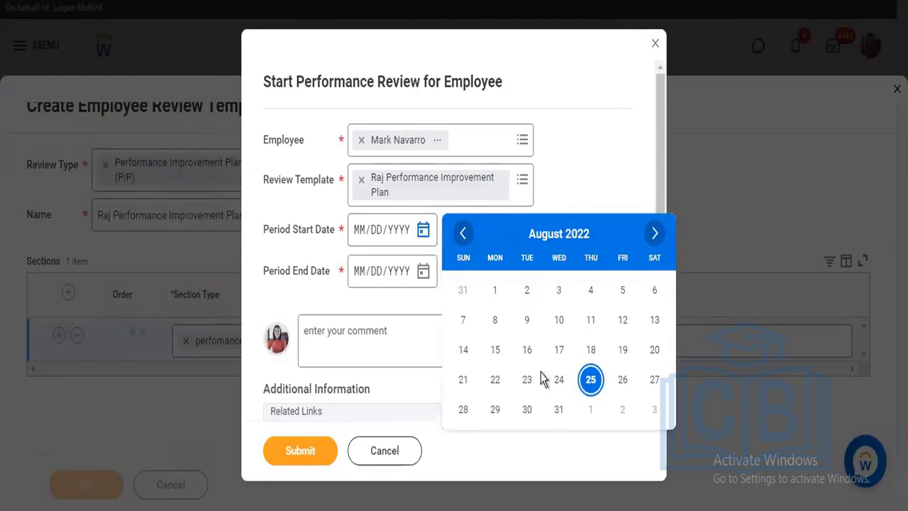
pyautogui.click(425, 272)
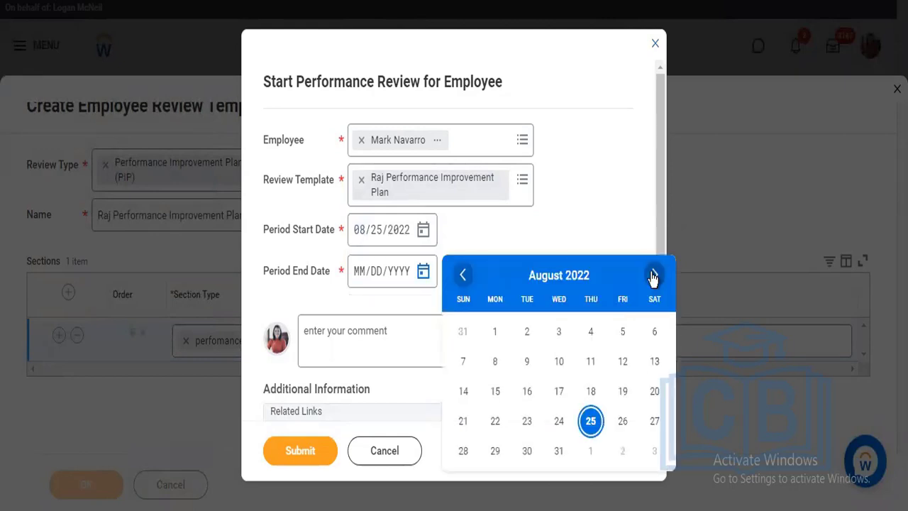
pyautogui.click(653, 275)
pyautogui.doubleClick(652, 277)
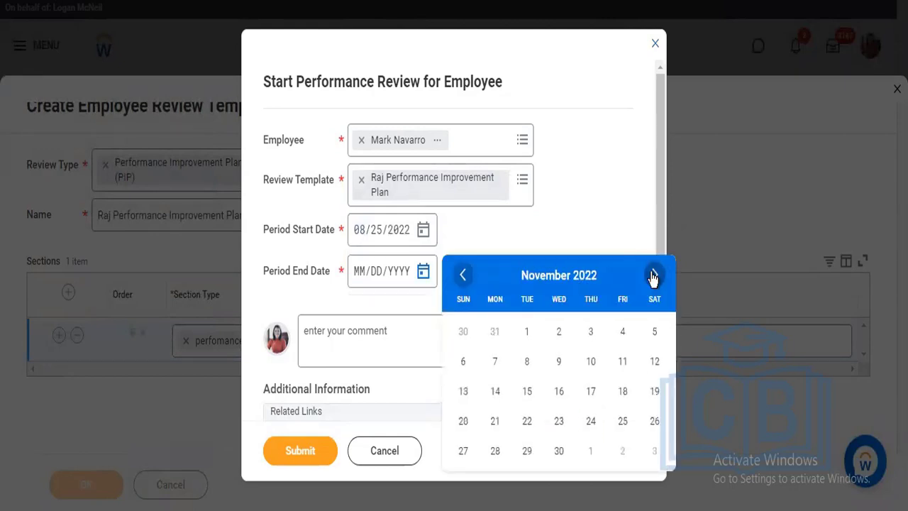
pyautogui.click(652, 276)
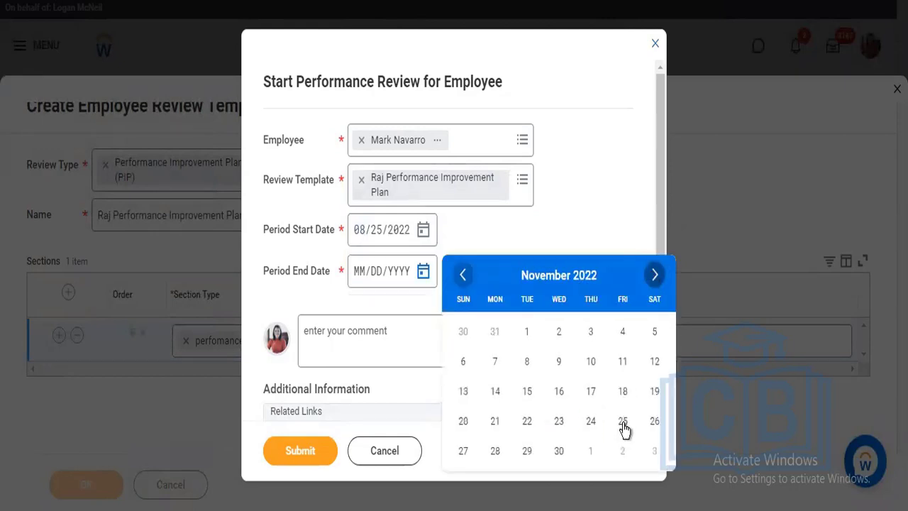
pyautogui.click(436, 381)
# Add the comment "Test" and try to submit the performance review
pyautogui.click(369, 338)
pyautogui.write('T')
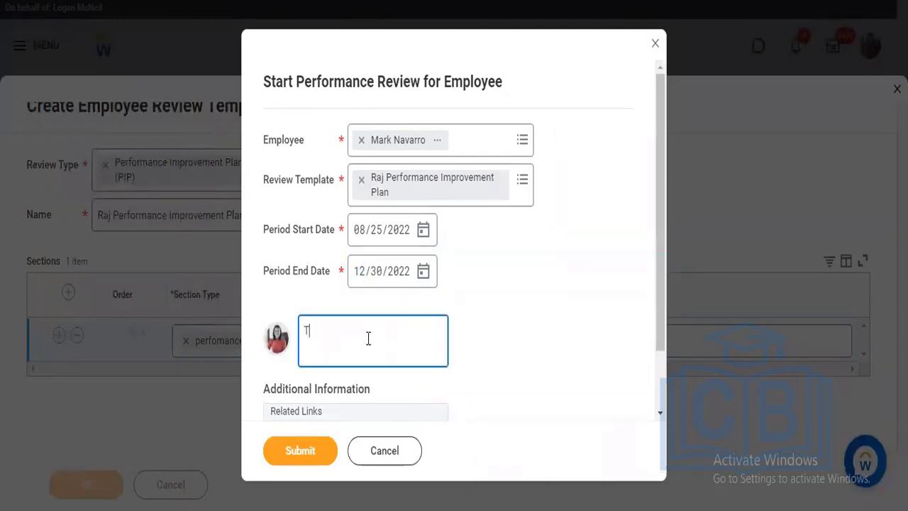
pyautogui.write('est')
pyautogui.click(313, 451)
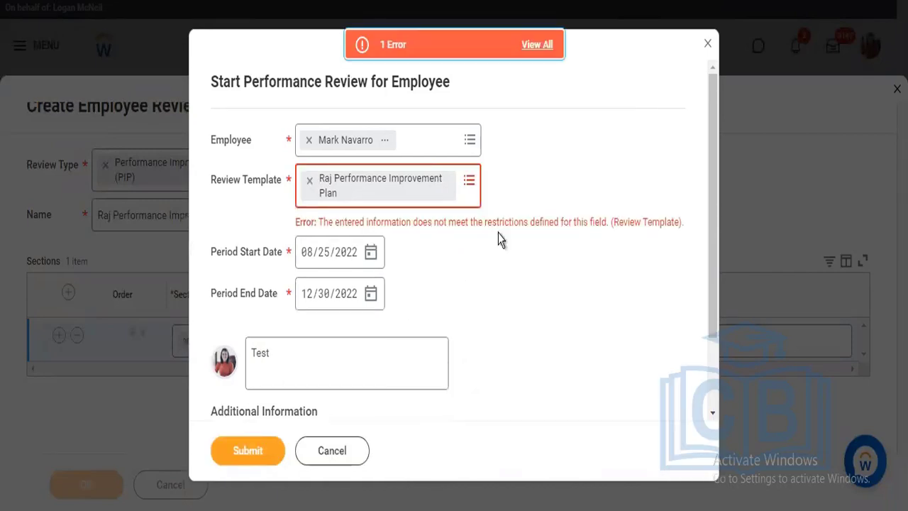
# Replace the review template with Test from the mid year performance type
pyautogui.click(311, 185)
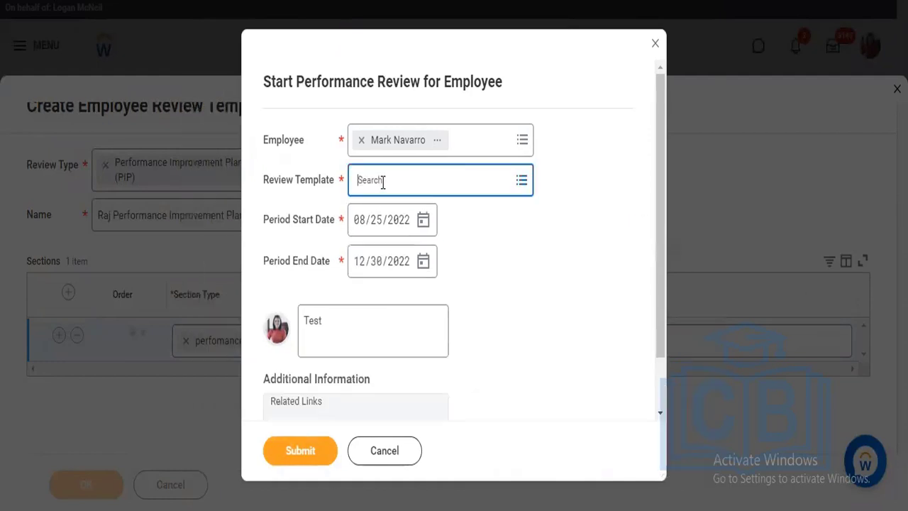
pyautogui.click(382, 181)
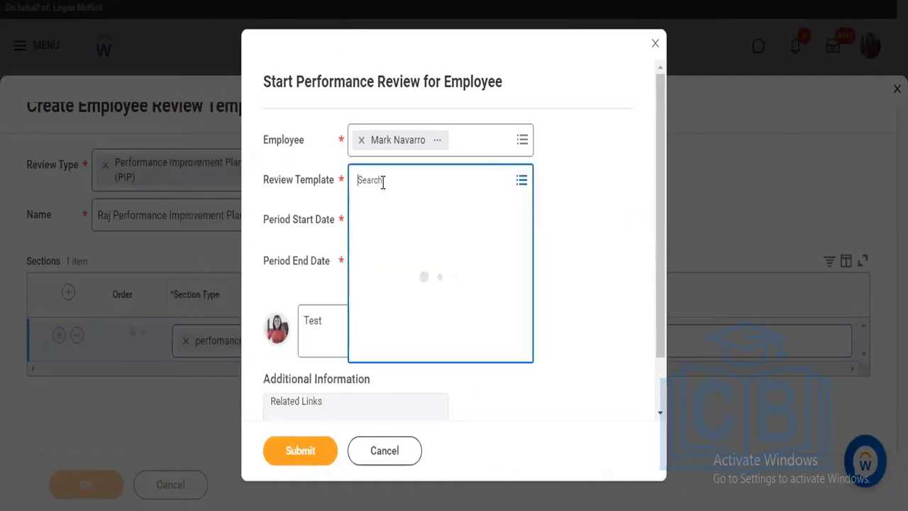
pyautogui.click(424, 223)
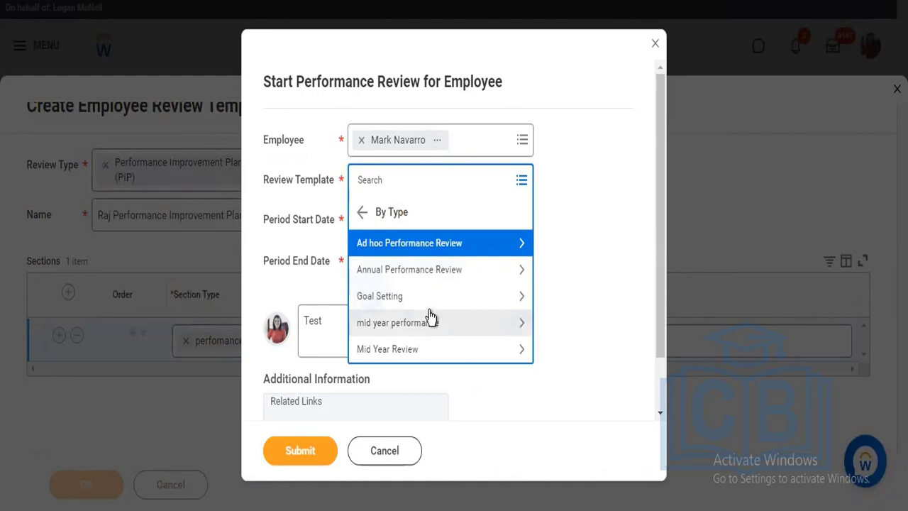
pyautogui.click(431, 315)
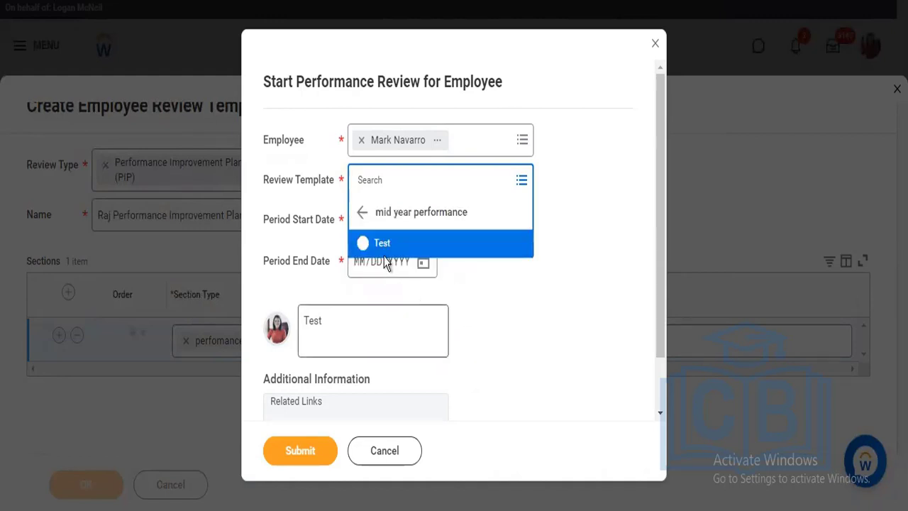
pyautogui.click(376, 244)
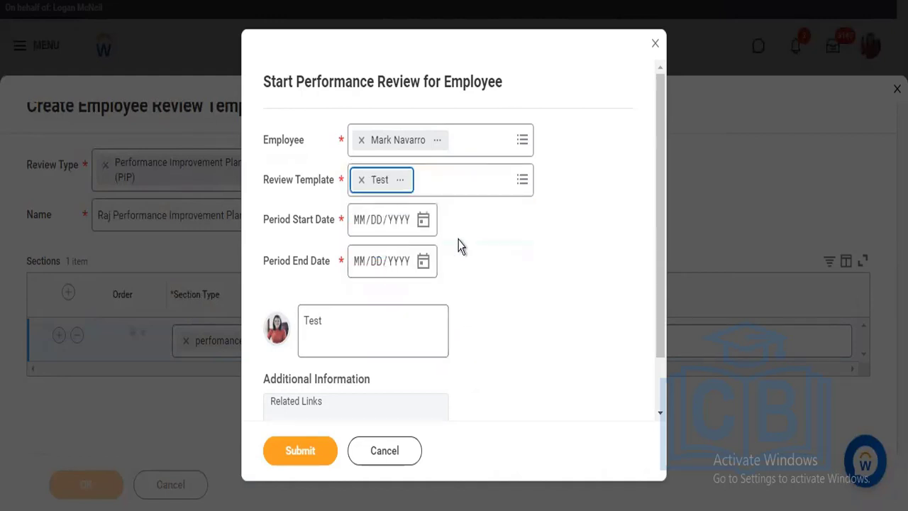
# Set the review period from 08/25/2022 to 12/30/2022
pyautogui.click(423, 222)
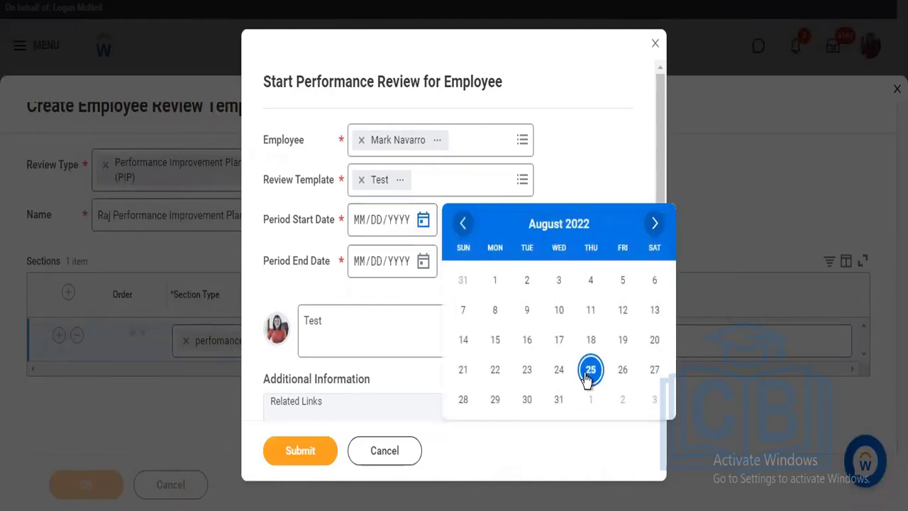
pyautogui.click(423, 262)
pyautogui.click(423, 263)
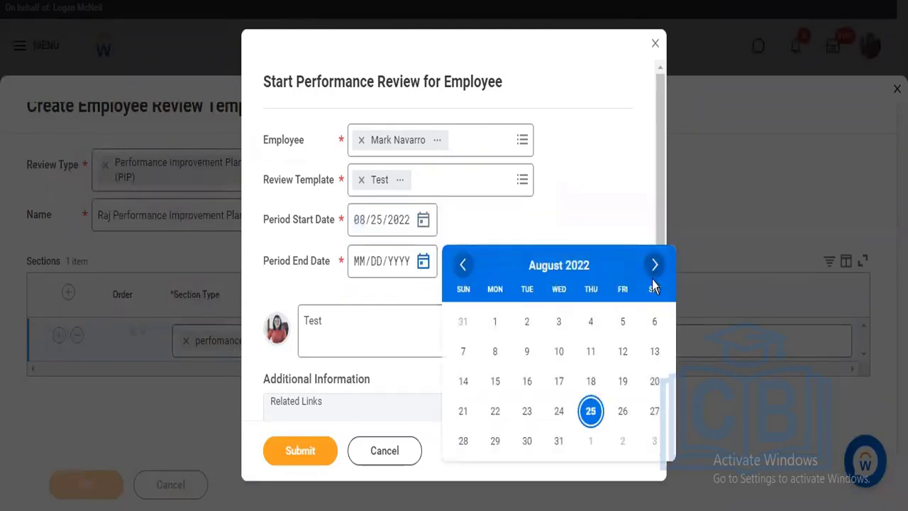
pyautogui.click(653, 268)
pyautogui.click(653, 268)
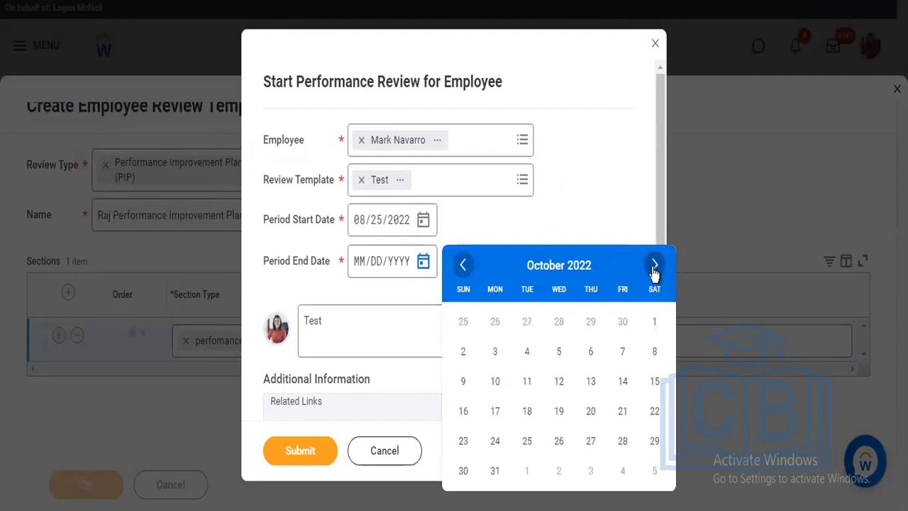
pyautogui.click(653, 268)
pyautogui.click(653, 267)
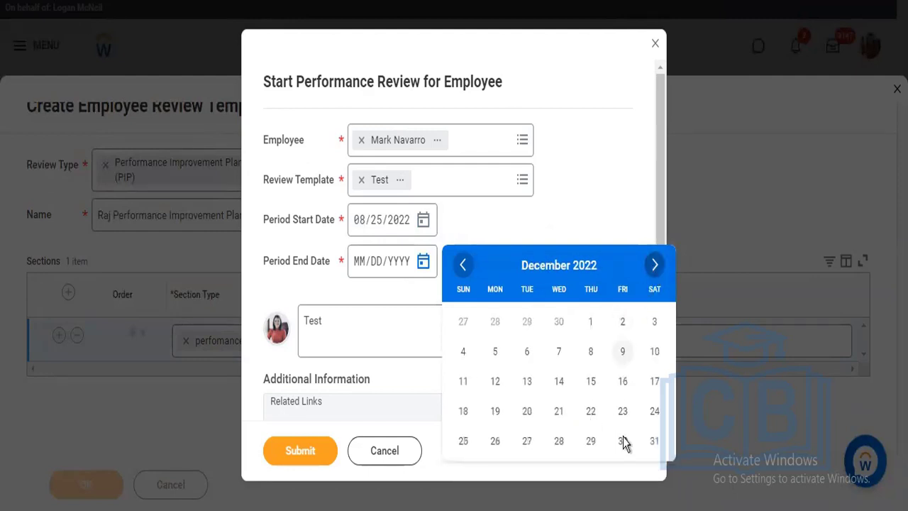
pyautogui.click(624, 441)
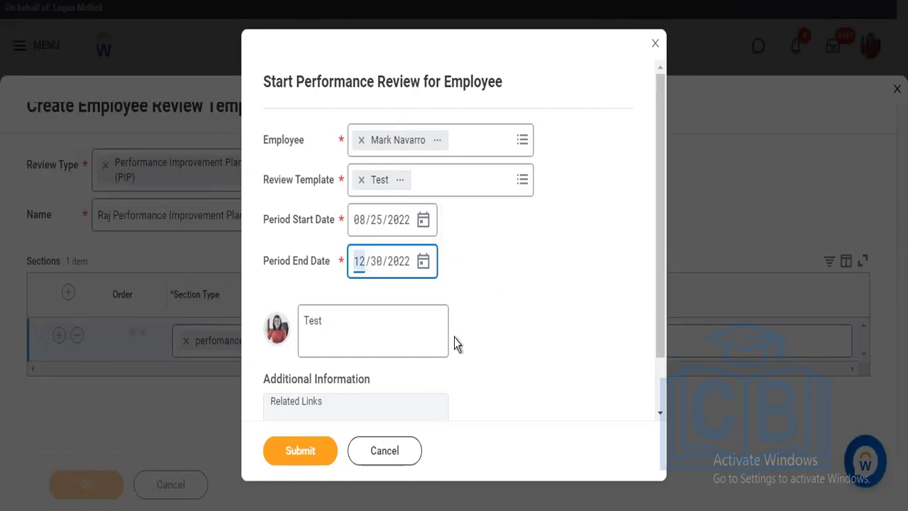
pyautogui.click(371, 330)
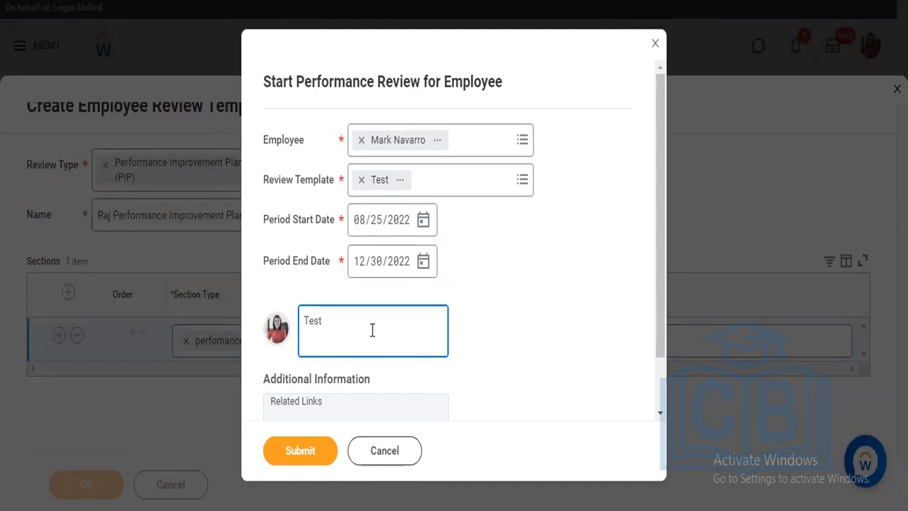
pyautogui.click(421, 176)
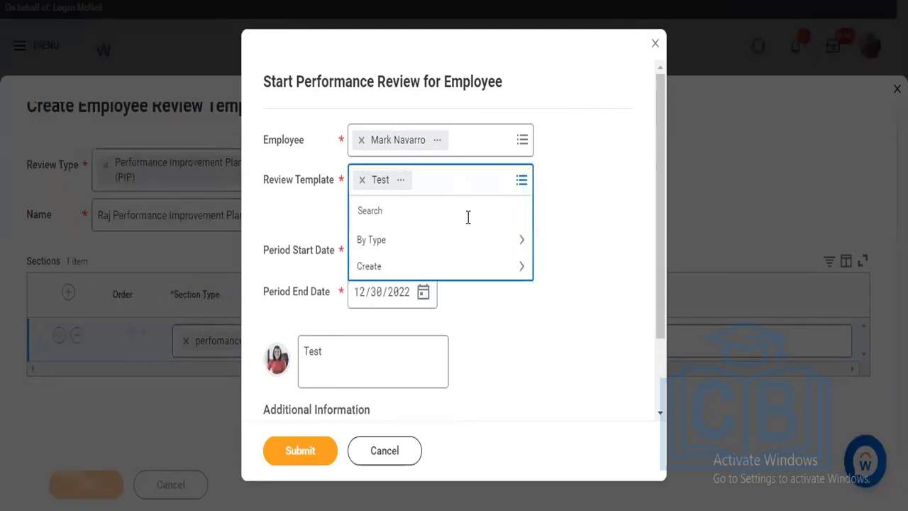
pyautogui.click(575, 148)
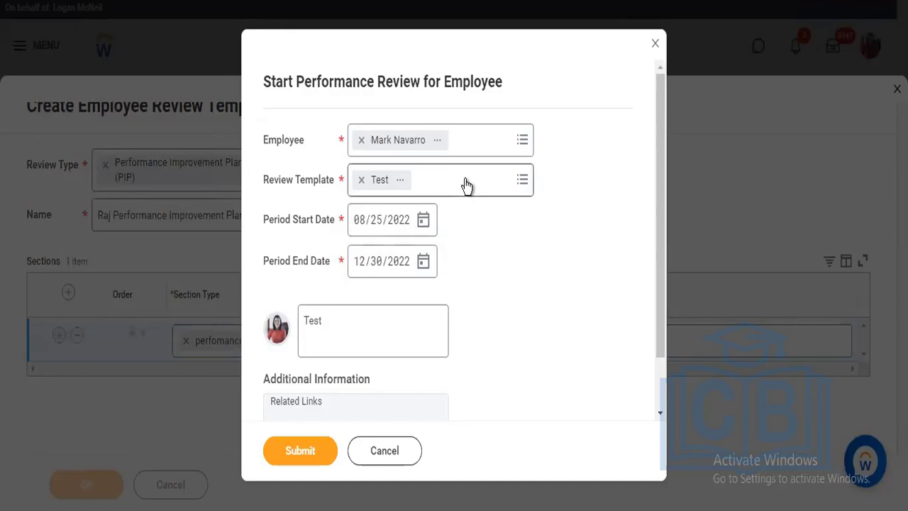
# Change the review period to start on 10/01/2022 and end on 12/31/2022
pyautogui.click(424, 221)
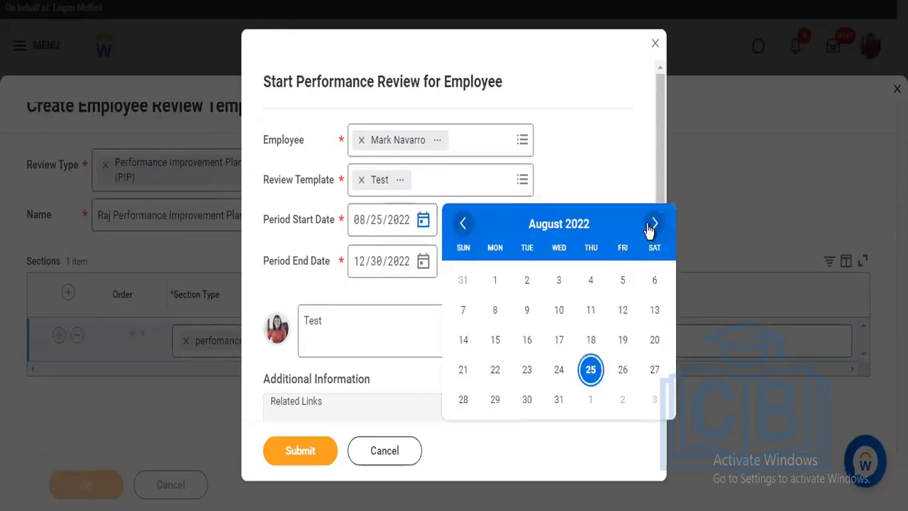
pyautogui.click(651, 224)
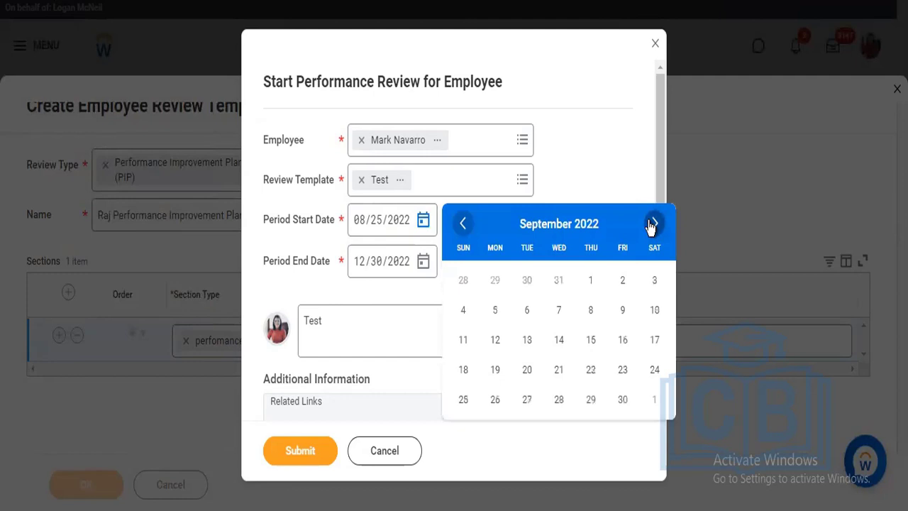
pyautogui.click(651, 224)
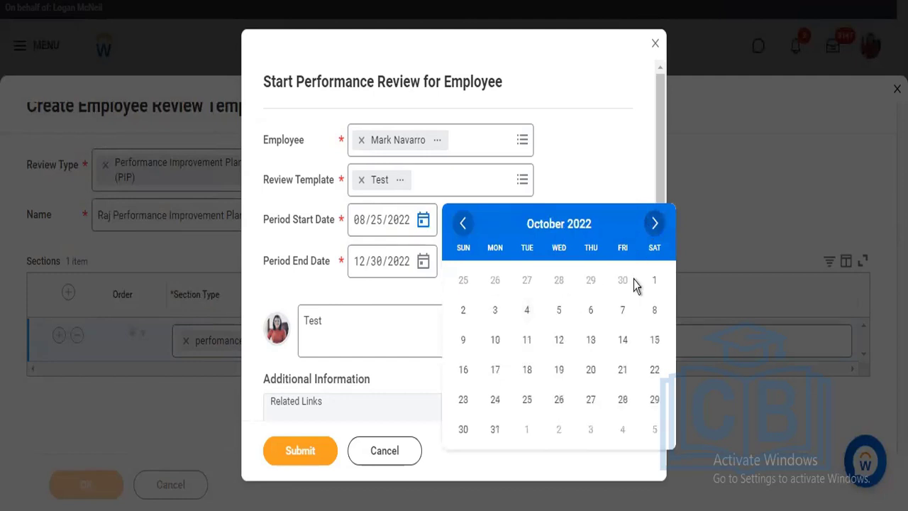
pyautogui.click(648, 283)
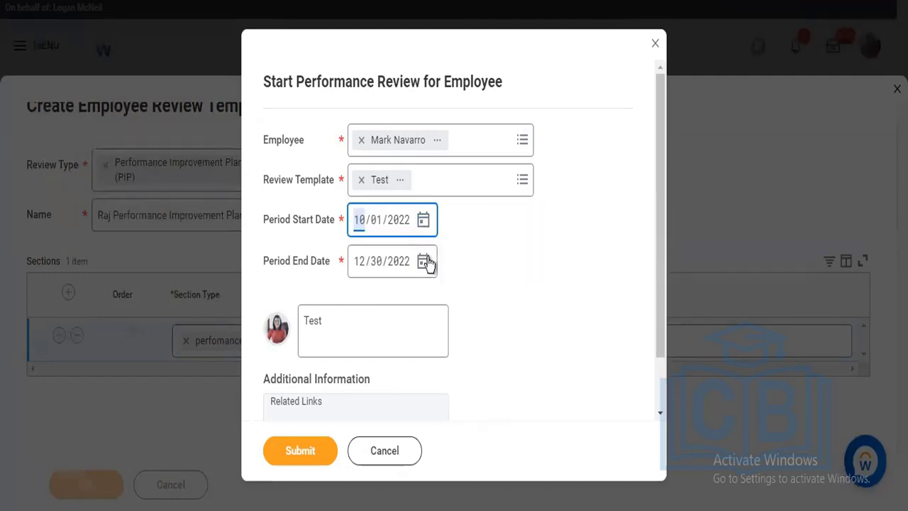
pyautogui.click(423, 262)
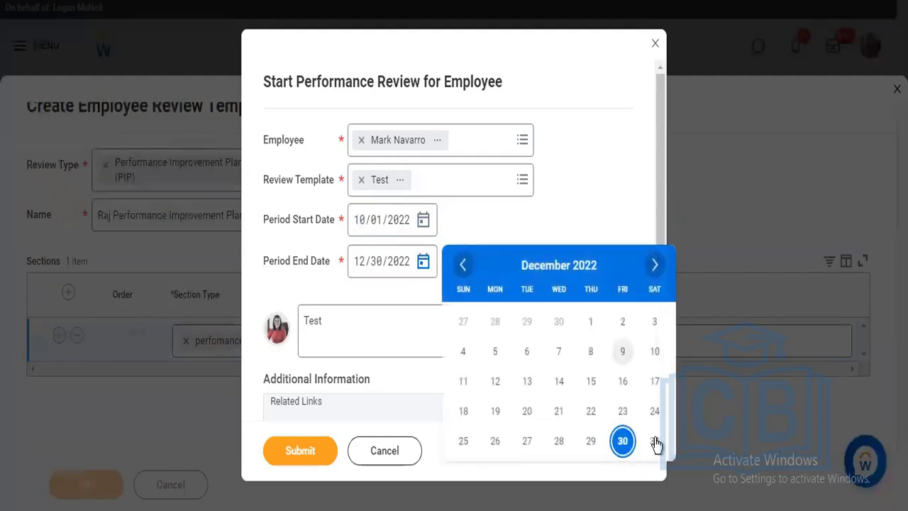
pyautogui.click(654, 441)
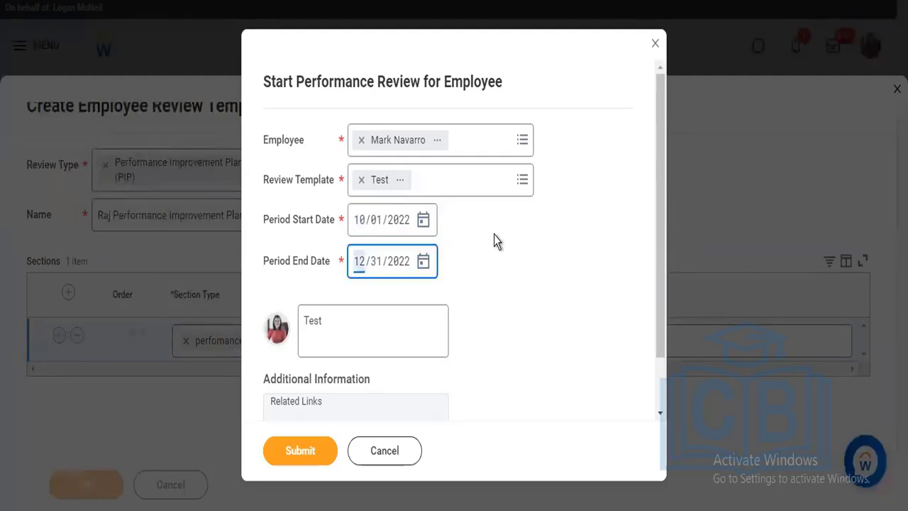
# Change the comment to "TesTets" and submit the performance review
pyautogui.click(318, 330)
pyautogui.write('Tets')
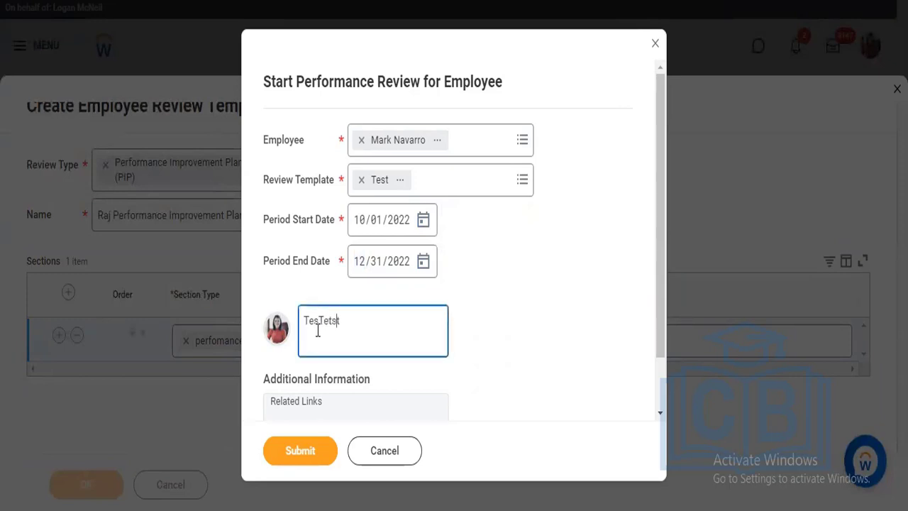
pyautogui.press('BackSpace')
pyautogui.click(299, 449)
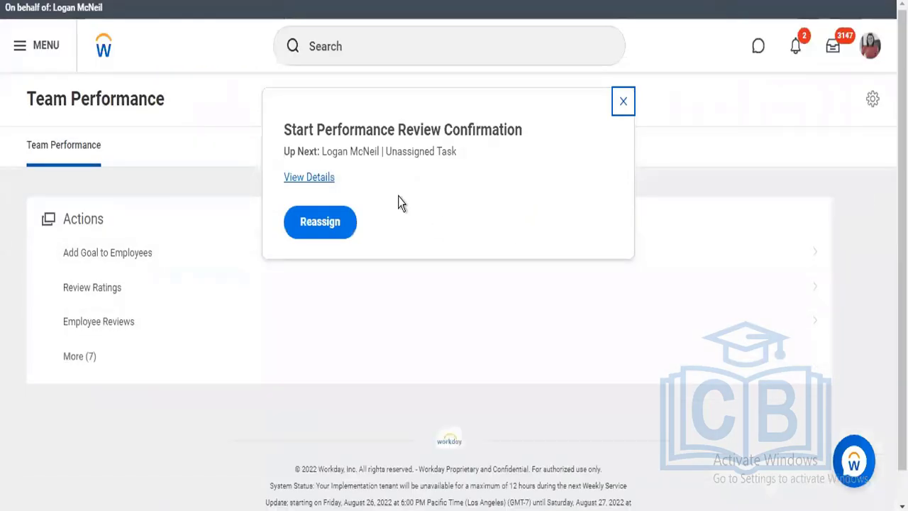
# View the confirmation details of the started review and examine its process history
pyautogui.click(325, 181)
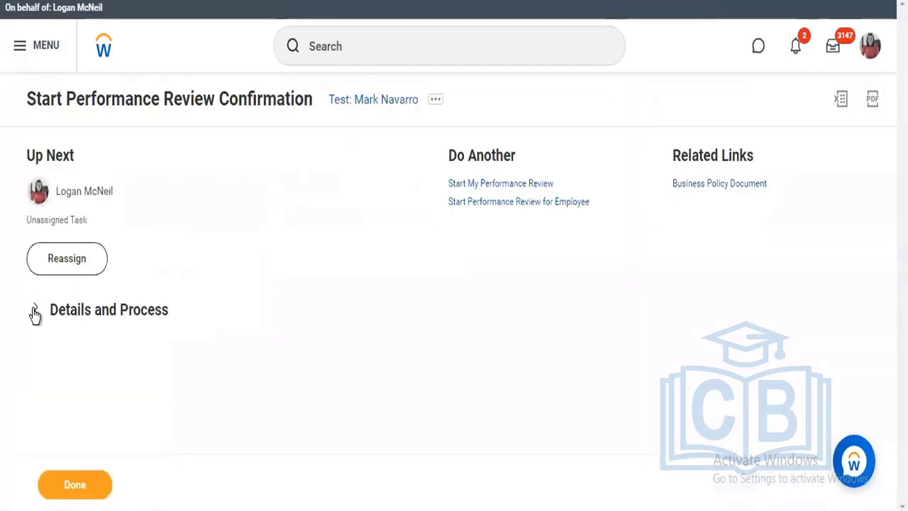
pyautogui.click(34, 314)
pyautogui.scroll(-1, 287, 305)
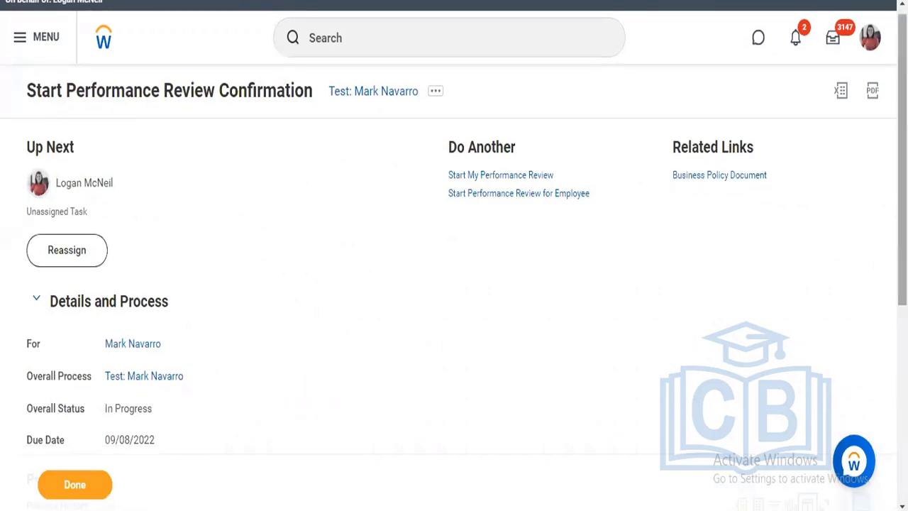
pyautogui.scroll(-3, 454, 234)
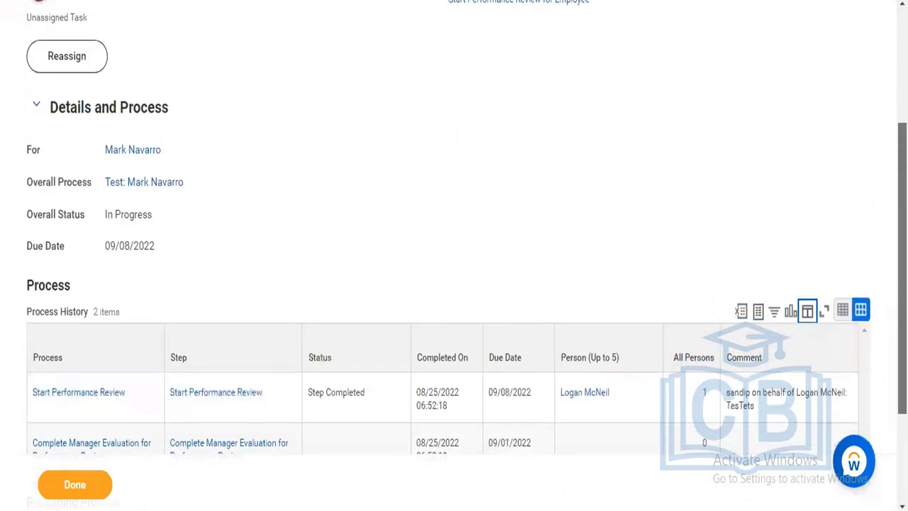
pyautogui.scroll(-1, 454, 255)
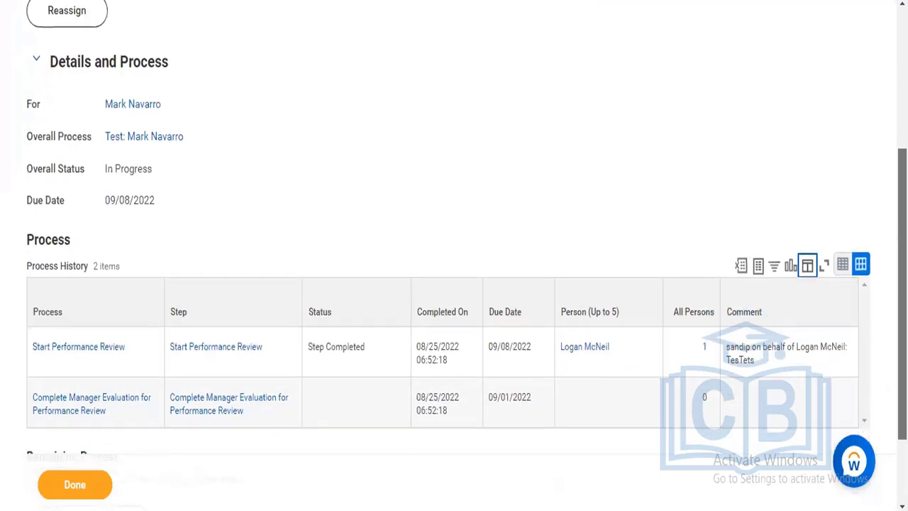
pyautogui.scroll(-1, 515, 428)
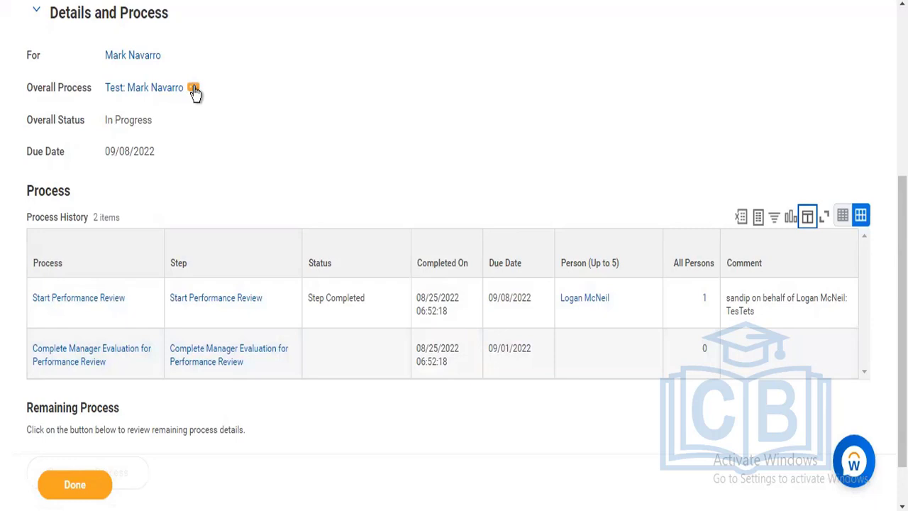
# View the business process definition behind the review's overall process and examine its business process steps
pyautogui.click(194, 89)
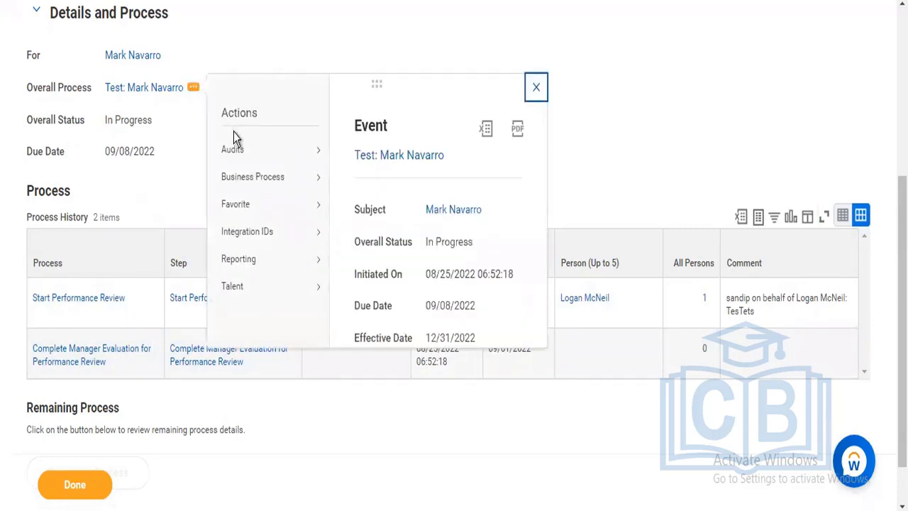
pyautogui.moveTo(266, 180)
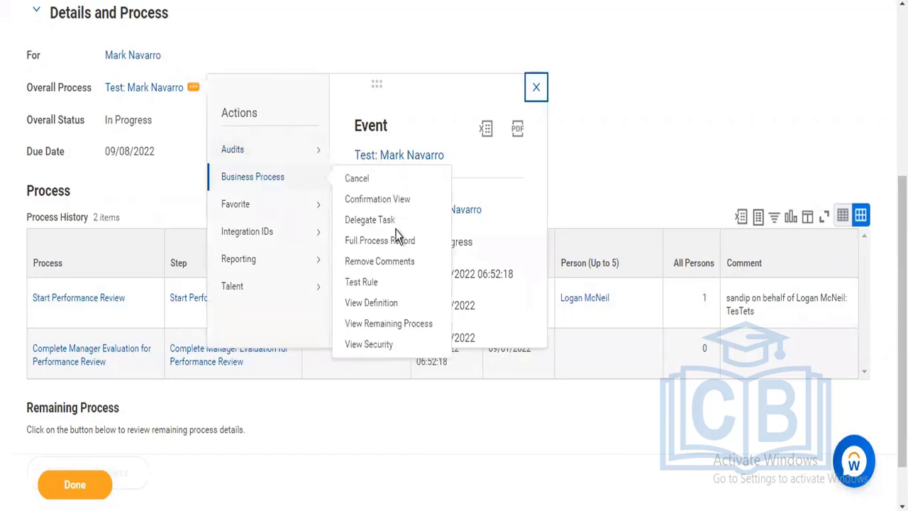
pyautogui.click(370, 304)
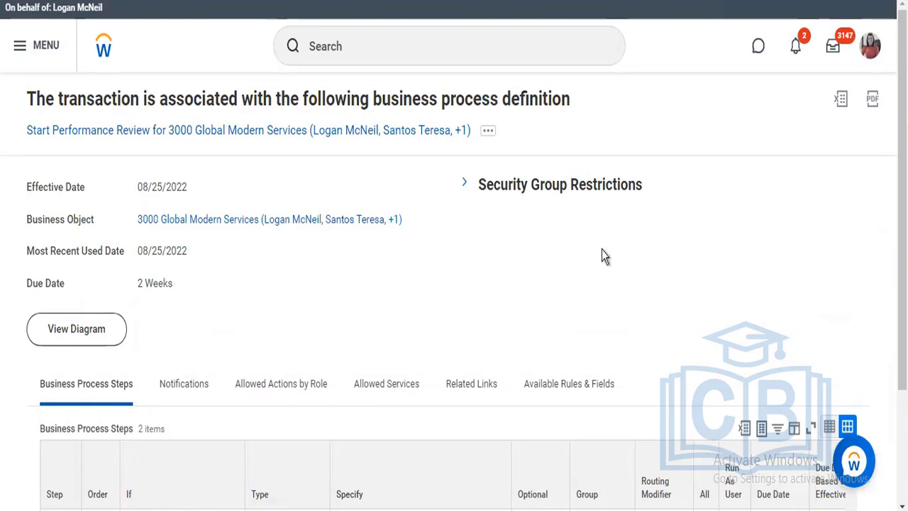
pyautogui.scroll(-1, 454, 255)
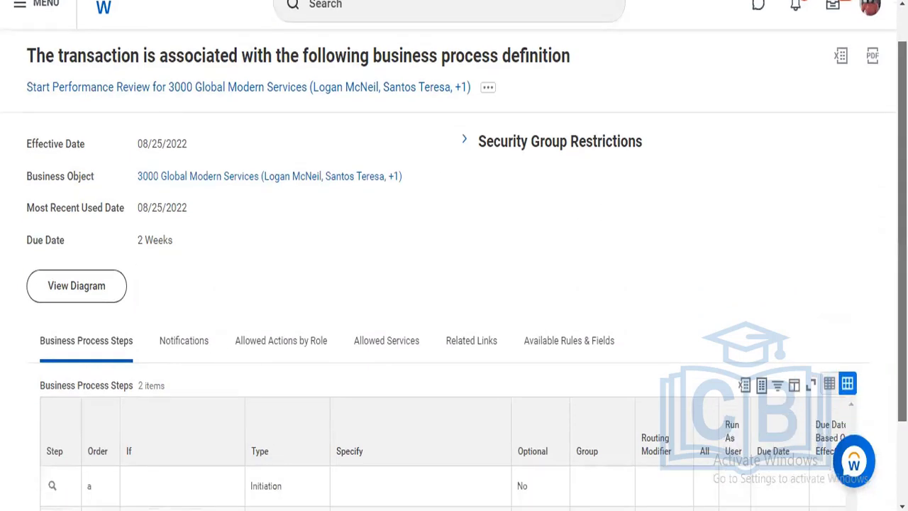
pyautogui.scroll(-3, 454, 255)
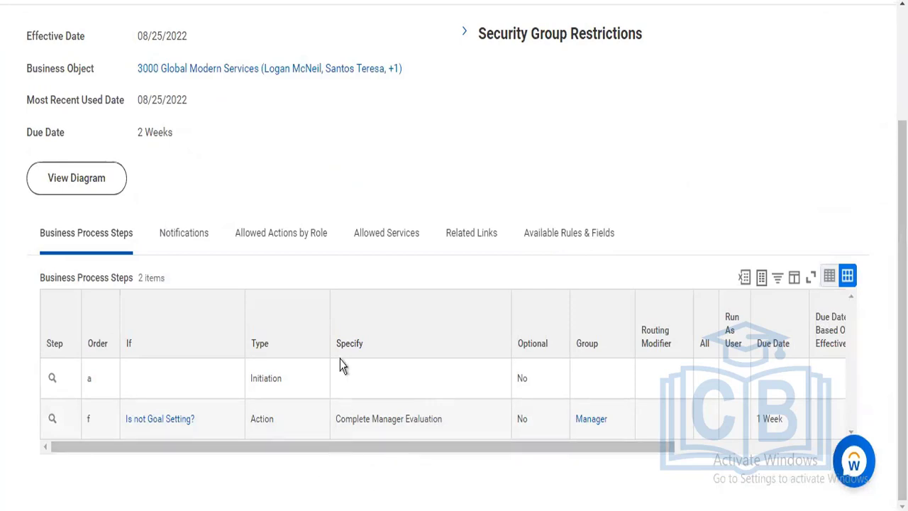
pyautogui.click(290, 394)
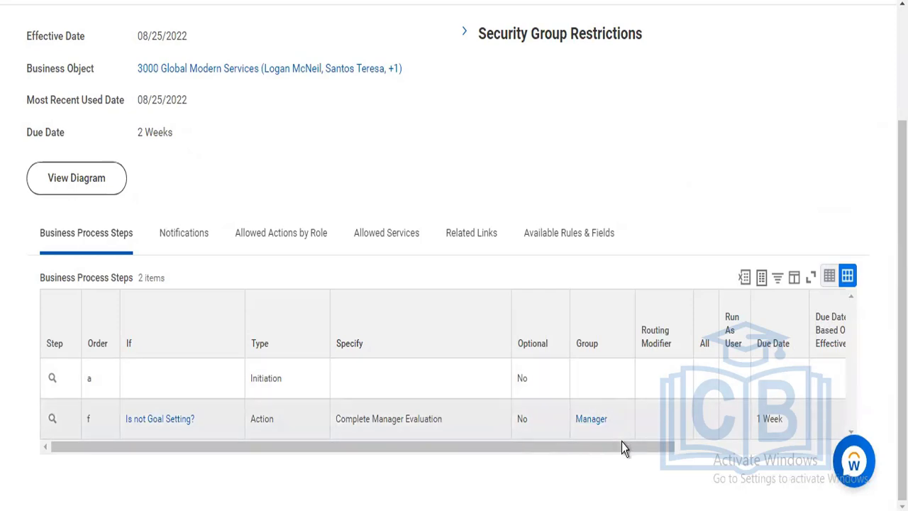
pyautogui.moveTo(624, 447); pyautogui.dragTo(699, 445)
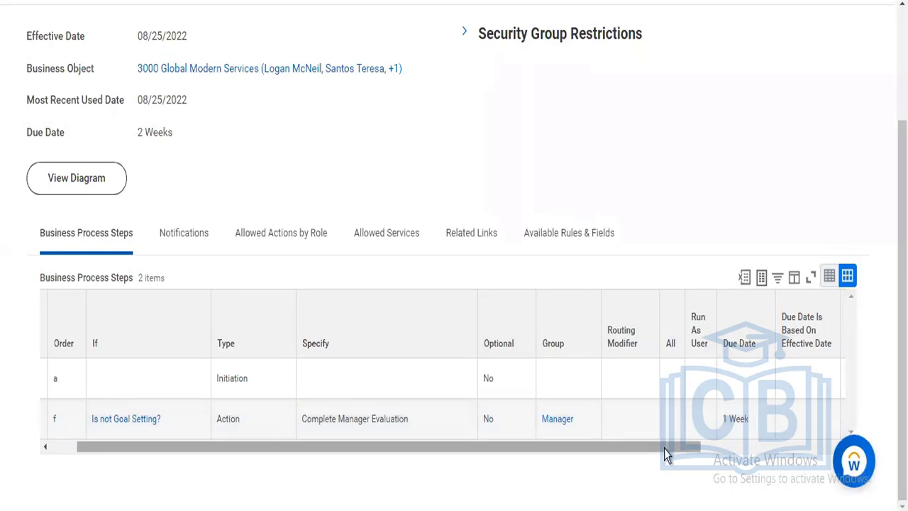
pyautogui.moveTo(663, 448); pyautogui.dragTo(432, 466)
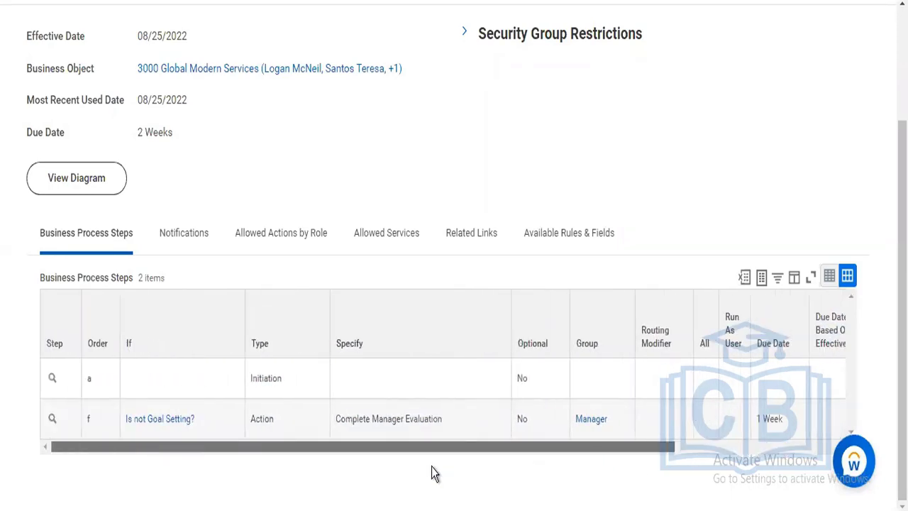
# View the "Is not Goal Setting?" condition of the Complete Manager Evaluation step in a new tab and examine its rule conditions
pyautogui.rightClick(169, 422)
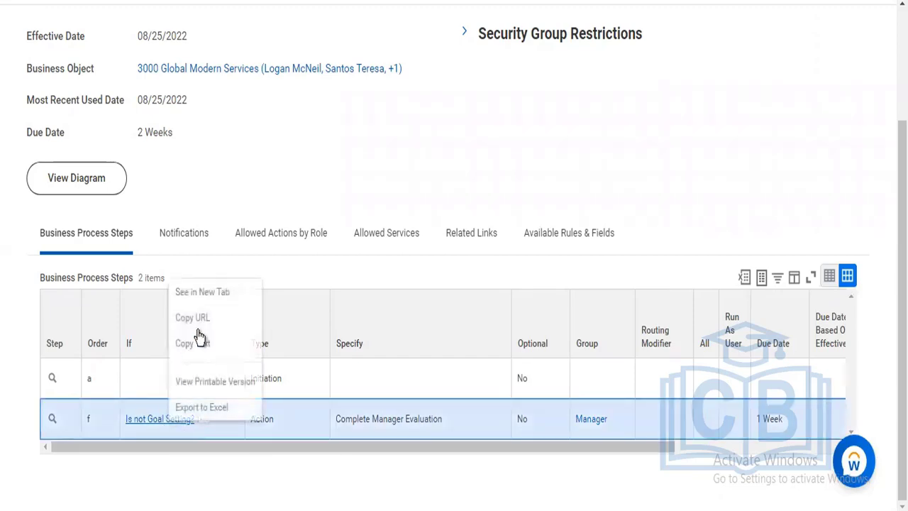
pyautogui.click(208, 290)
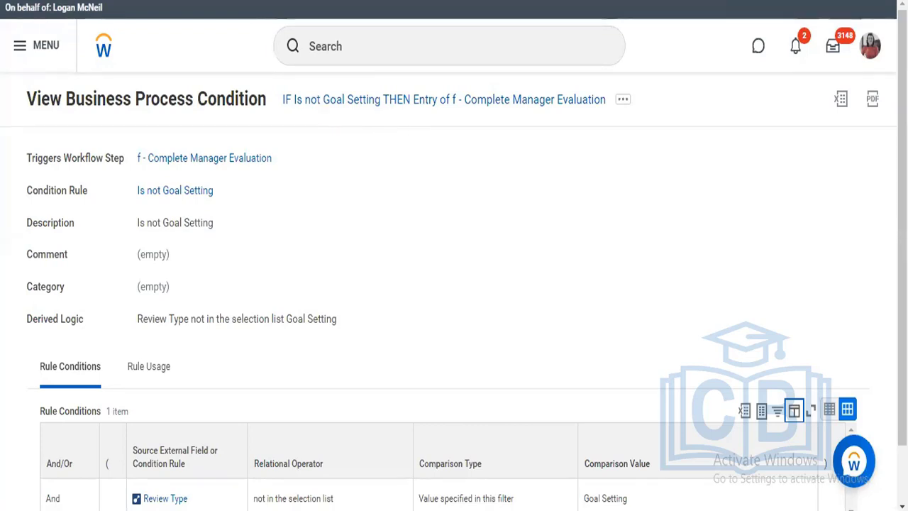
pyautogui.scroll(-1, 454, 255)
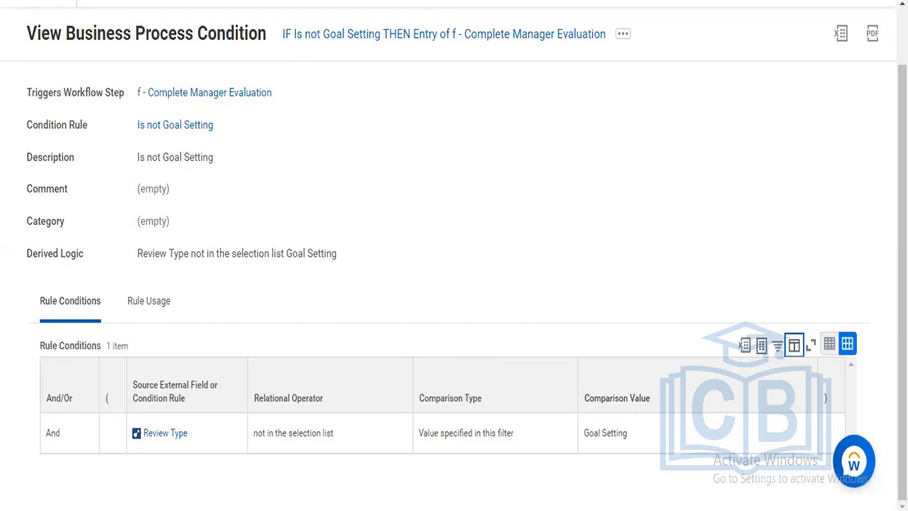
pyautogui.hotkey('ctrl', 'w')
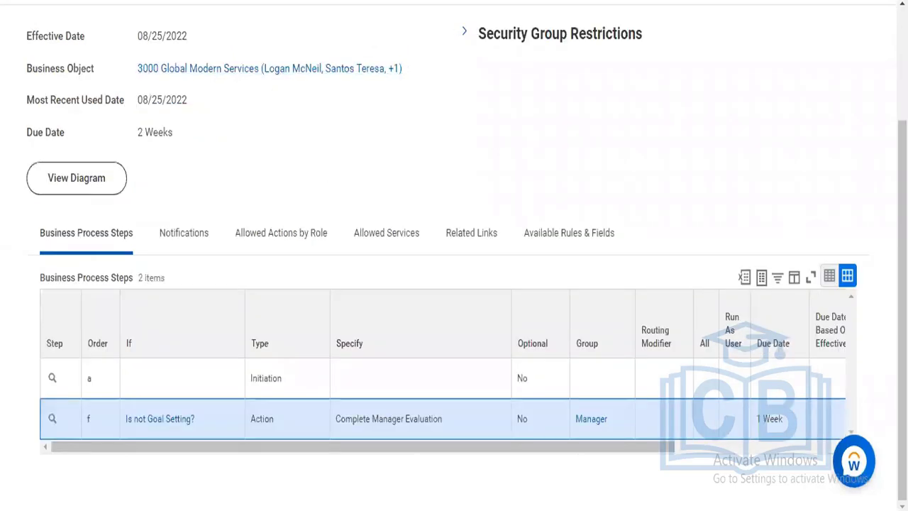
pyautogui.scroll(3, 553, 41)
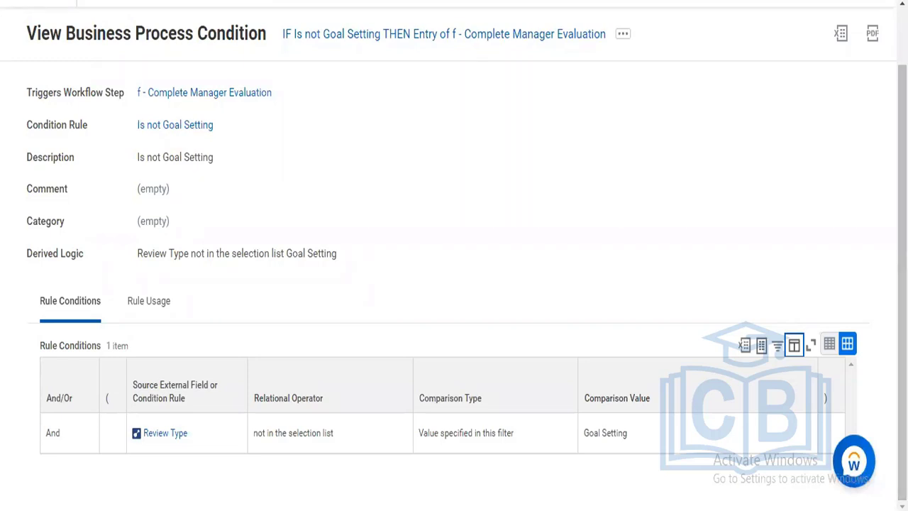
pyautogui.scroll(1, 453, 284)
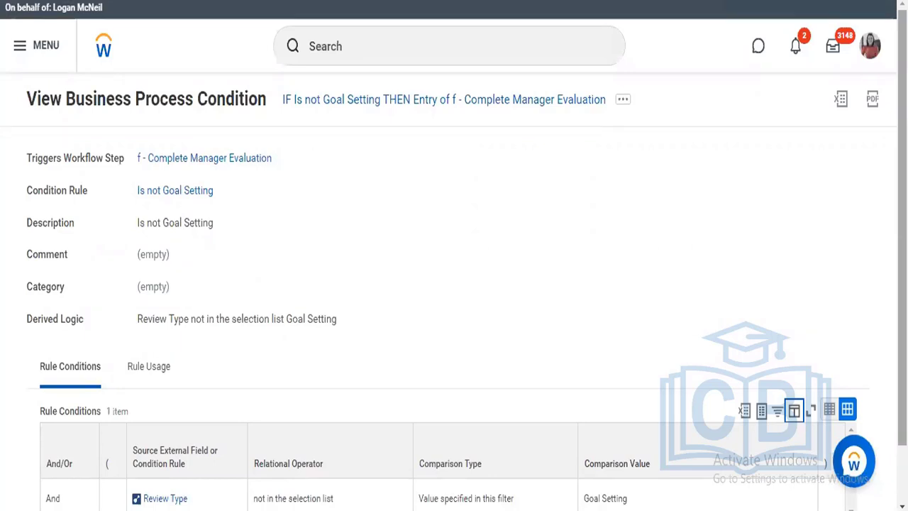
# Examine the condition's remaining rule details and return to the Start Performance Review (Default Definition) business process definition
pyautogui.scroll(-1, 624, 233)
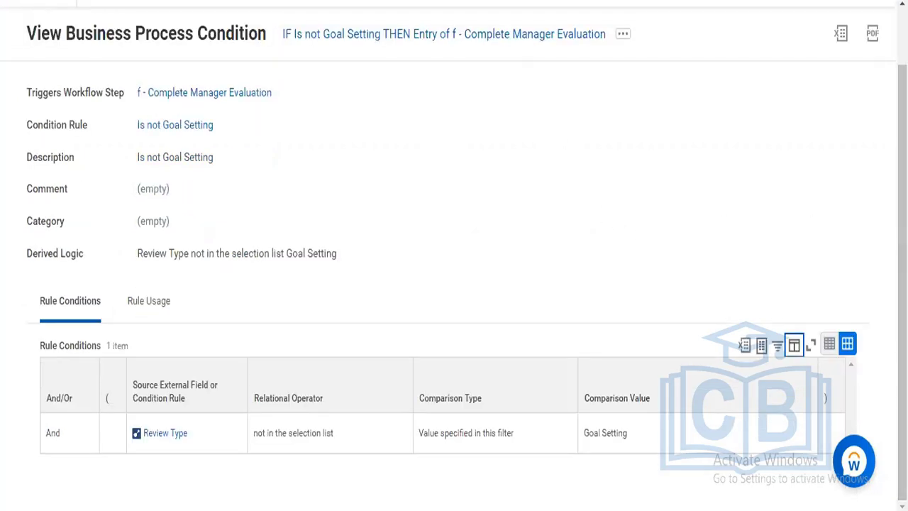
pyautogui.hotkey('alt', 'Left')
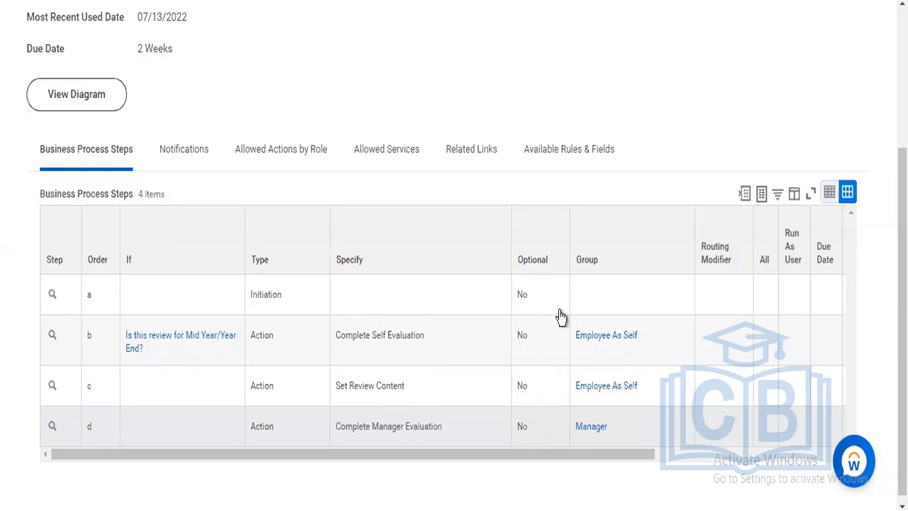
pyautogui.scroll(3, 634, 208)
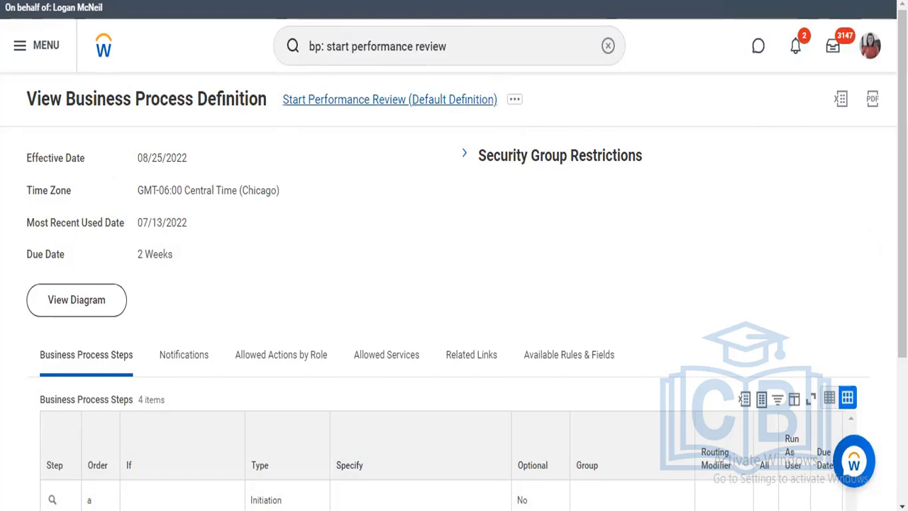
# Open the Start Performance Review default definition for editing with the effective date 08/25/2022 and the Central Time (Chicago) time zone
pyautogui.click(514, 100)
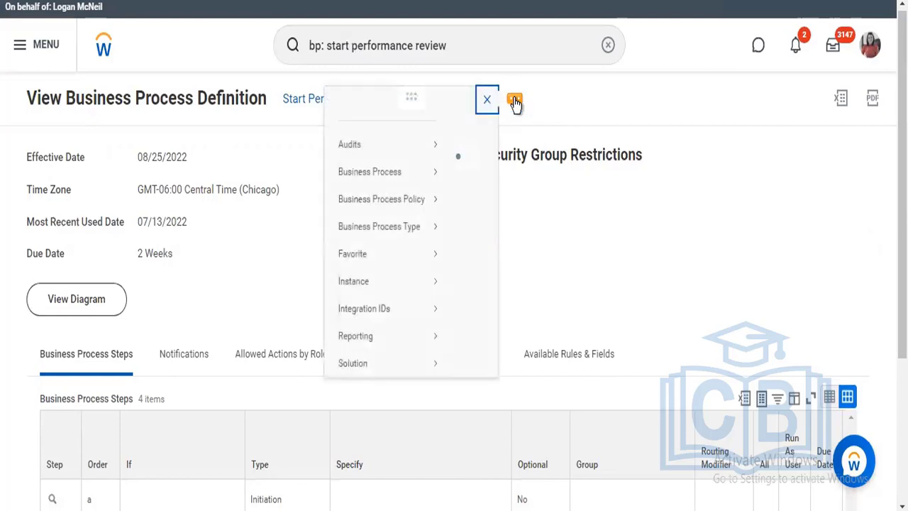
pyautogui.click(516, 105)
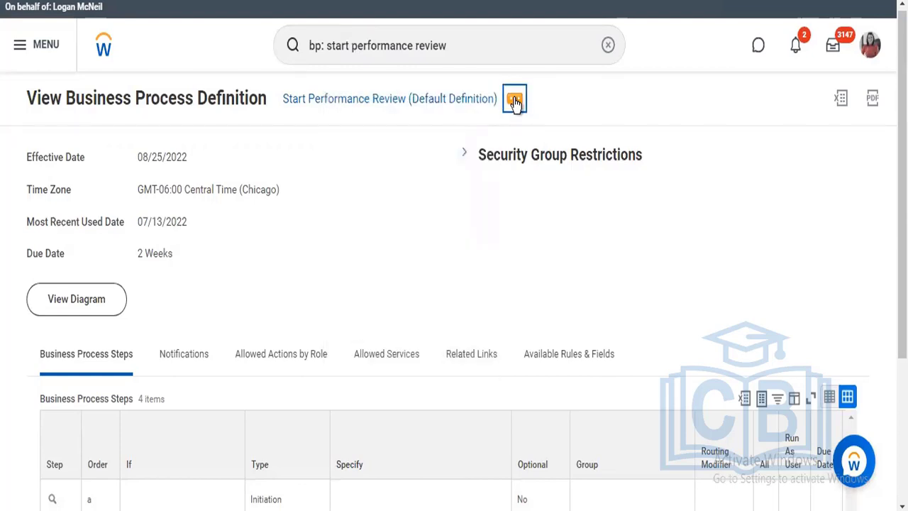
pyautogui.click(515, 102)
pyautogui.moveTo(381, 174)
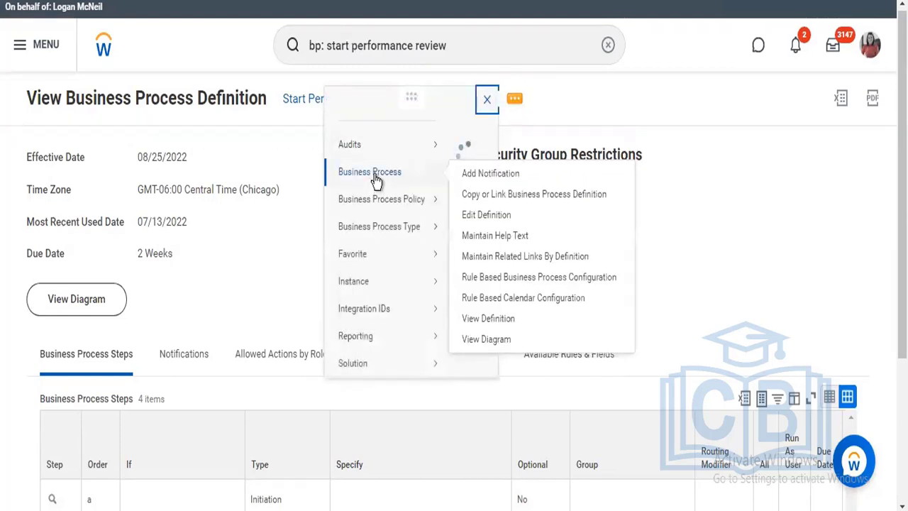
pyautogui.click(488, 219)
pyautogui.click(488, 216)
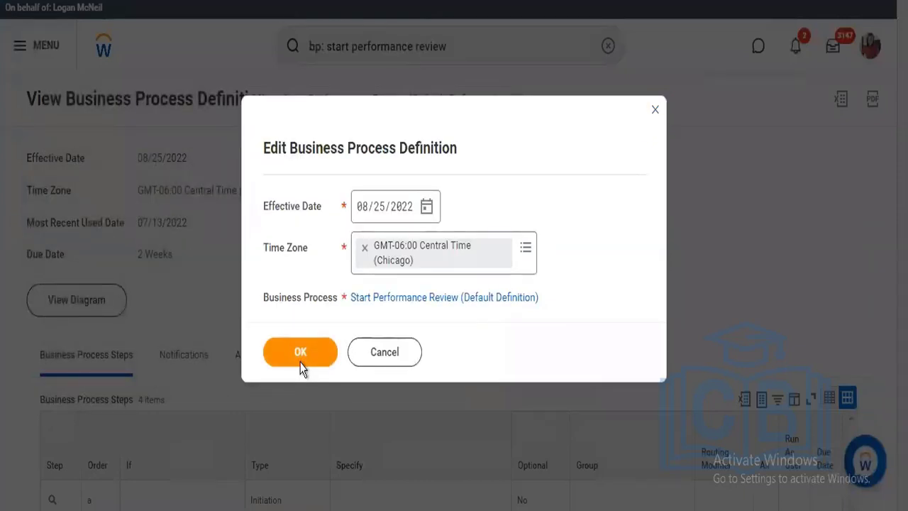
pyautogui.click(302, 361)
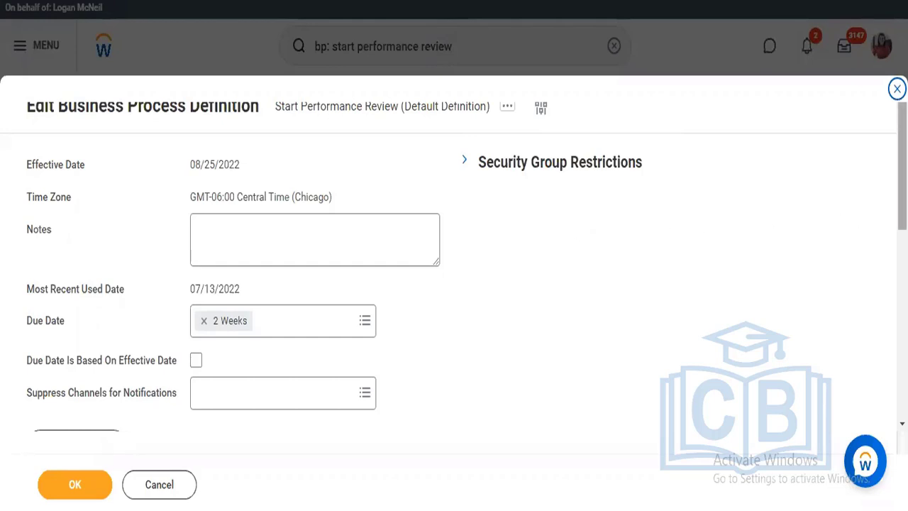
# Add a new row to the definition's business process steps and give it the order e
pyautogui.scroll(-5, 897, 177)
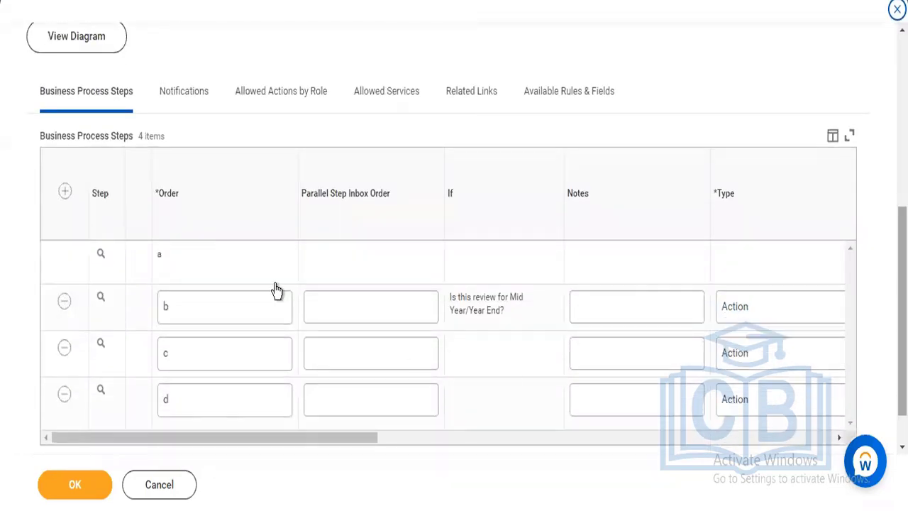
pyautogui.click(63, 193)
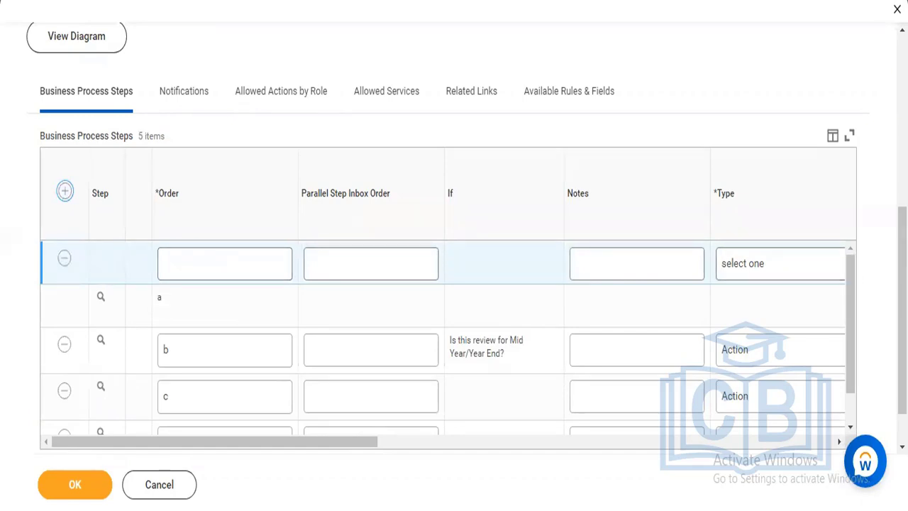
pyautogui.scroll(-1, 504, 305)
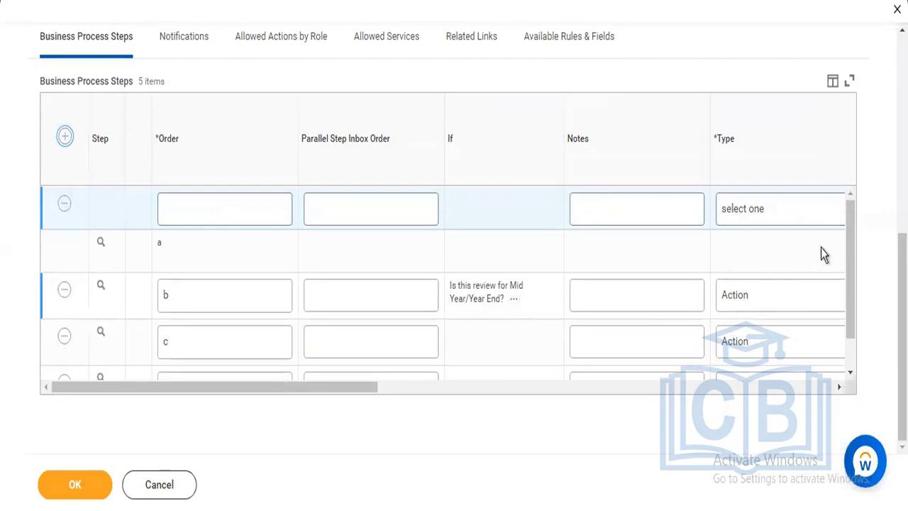
pyautogui.moveTo(850, 249)
pyautogui.mouseDown()
pyautogui.moveTo(851, 289)
pyautogui.moveTo(851, 252)
pyautogui.mouseUp()
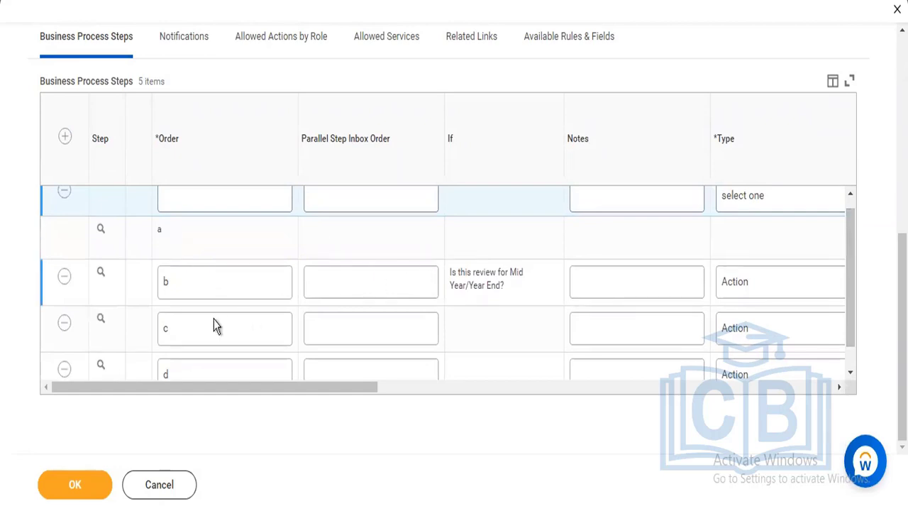
pyautogui.click(202, 193)
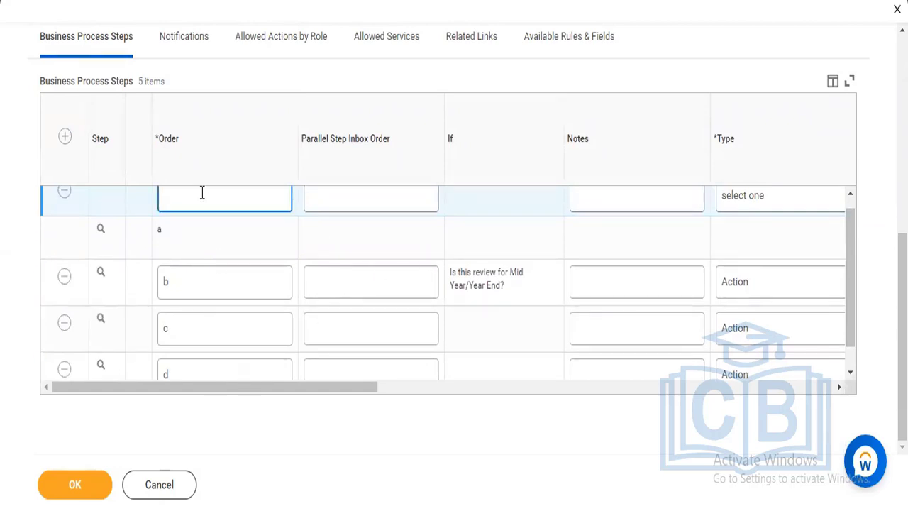
pyautogui.write('e')
# Set the new step's type to Action and view the actions that can be specified for it
pyautogui.moveTo(392, 388); pyautogui.dragTo(499, 389)
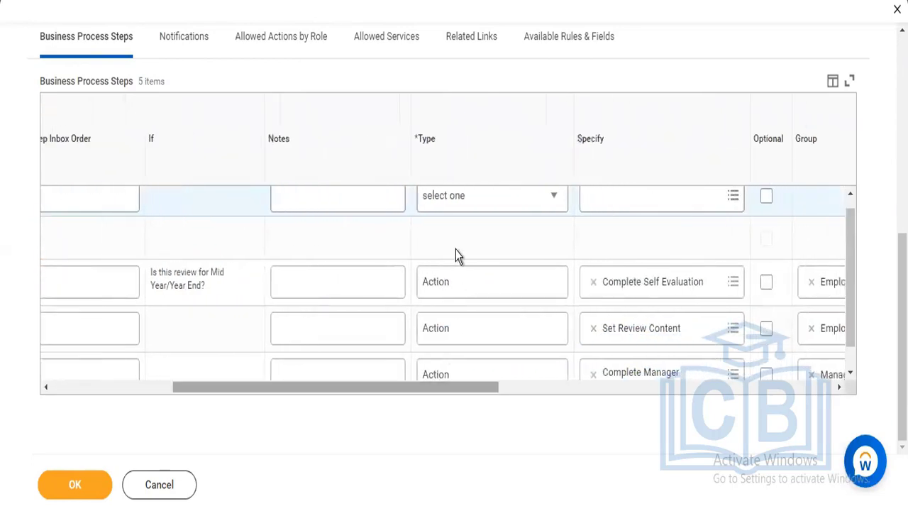
pyautogui.click(462, 205)
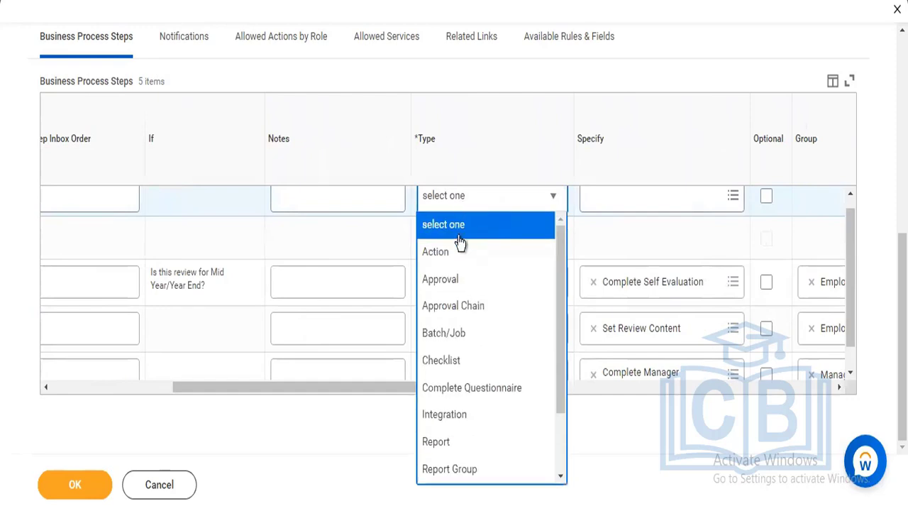
pyautogui.press('Return')
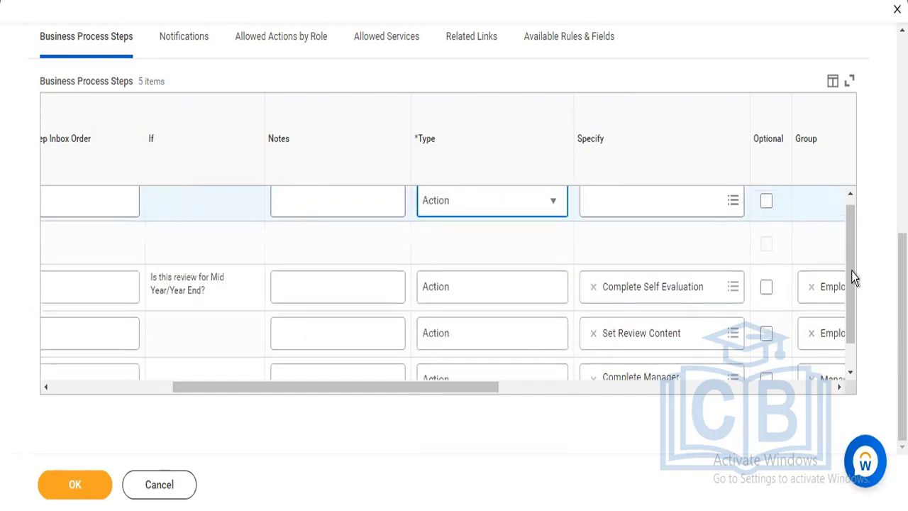
pyautogui.click(851, 197)
pyautogui.click(729, 214)
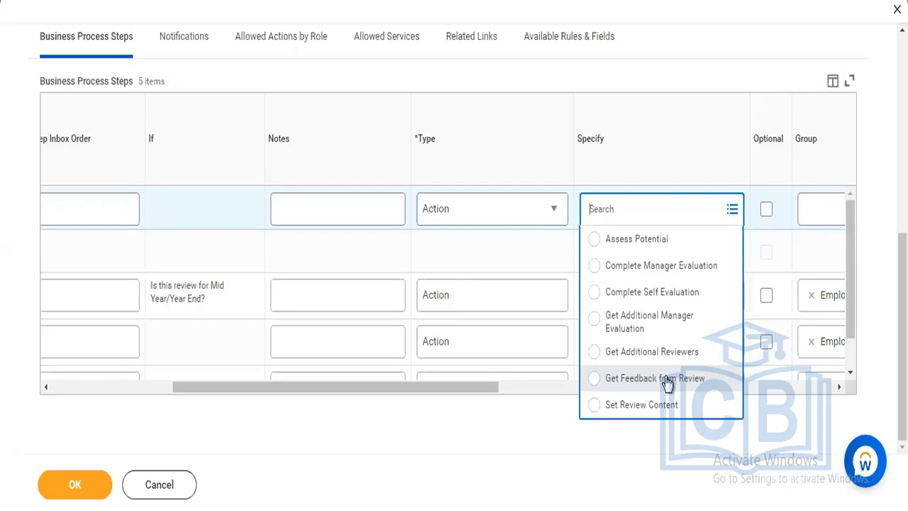
# Change the new step's type to Service and view the services that can be specified for it
pyautogui.click(523, 202)
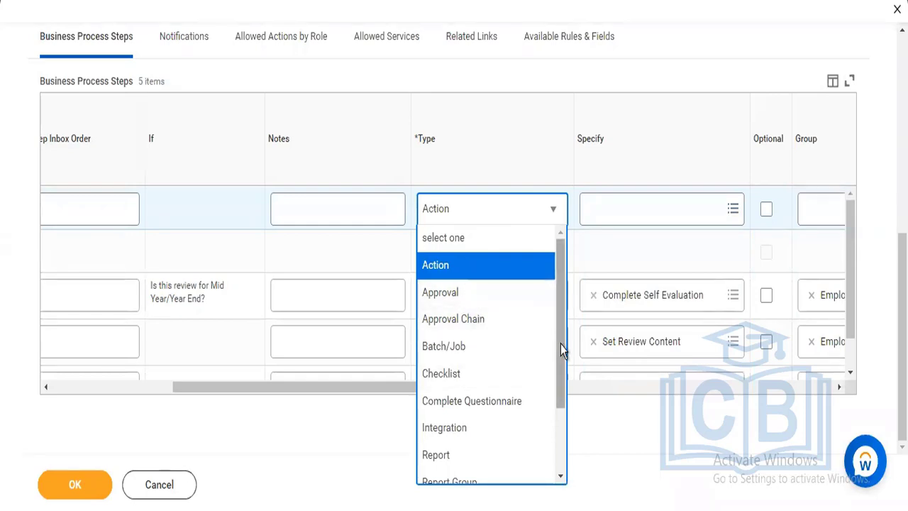
pyautogui.scroll(-3, 525, 432)
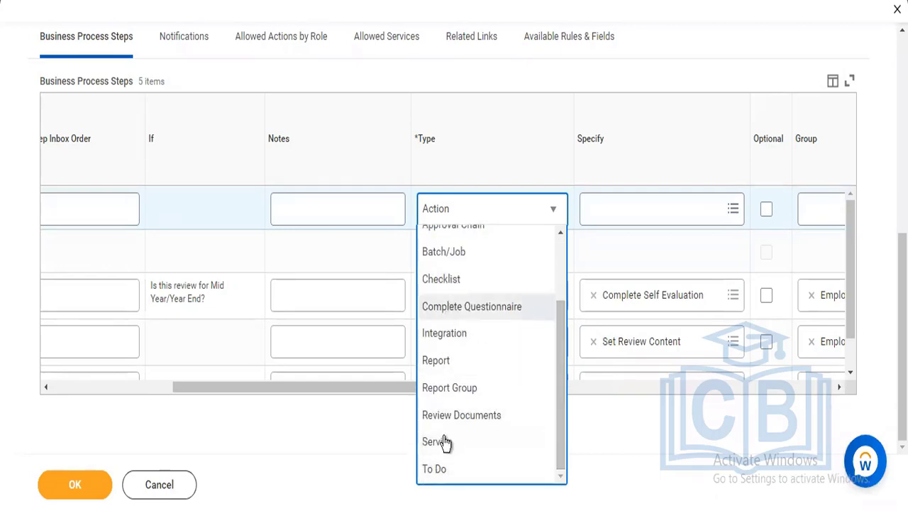
pyautogui.click(437, 442)
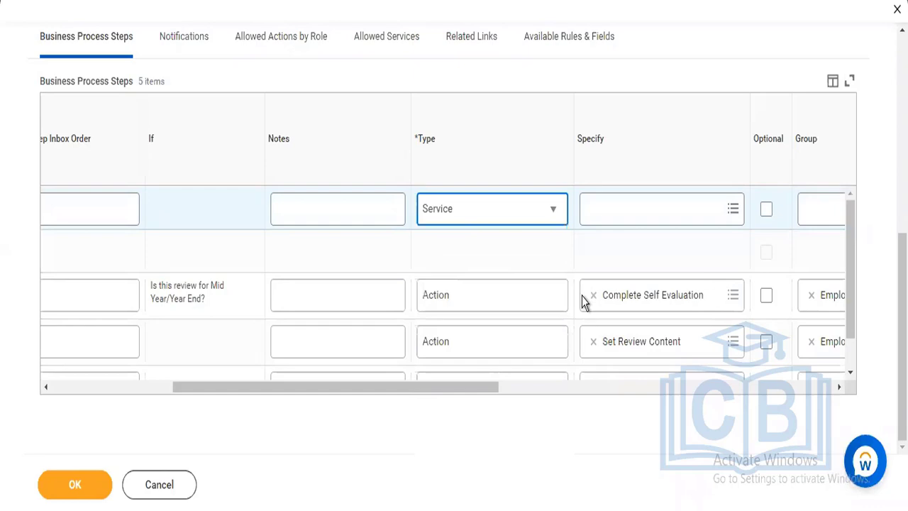
pyautogui.click(647, 205)
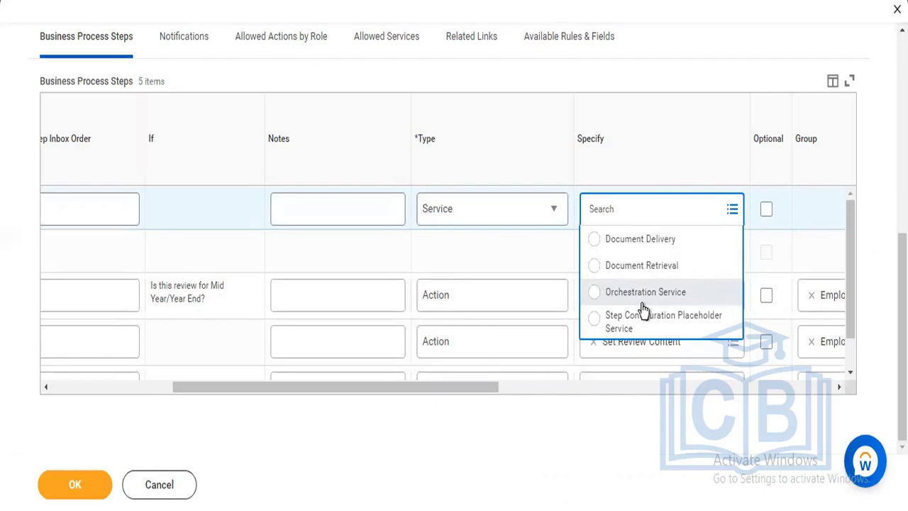
pyautogui.click(670, 83)
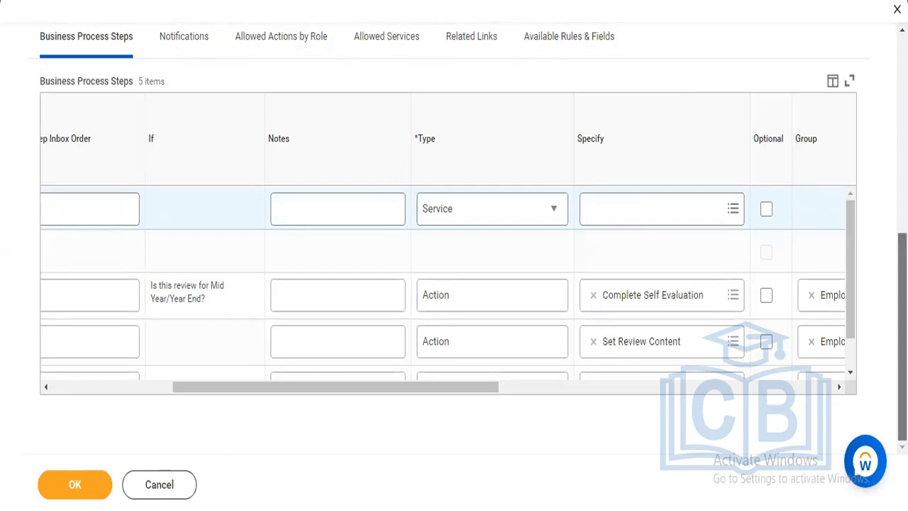
# Close the definition editor, discarding the changes, and examine the business process steps of the default definition
pyautogui.scroll(1, 453, 234)
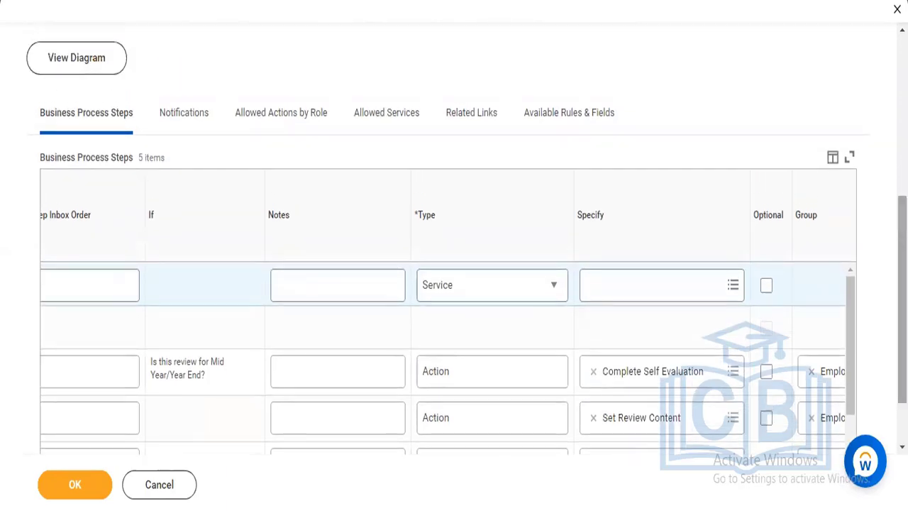
pyautogui.scroll(4, 454, 234)
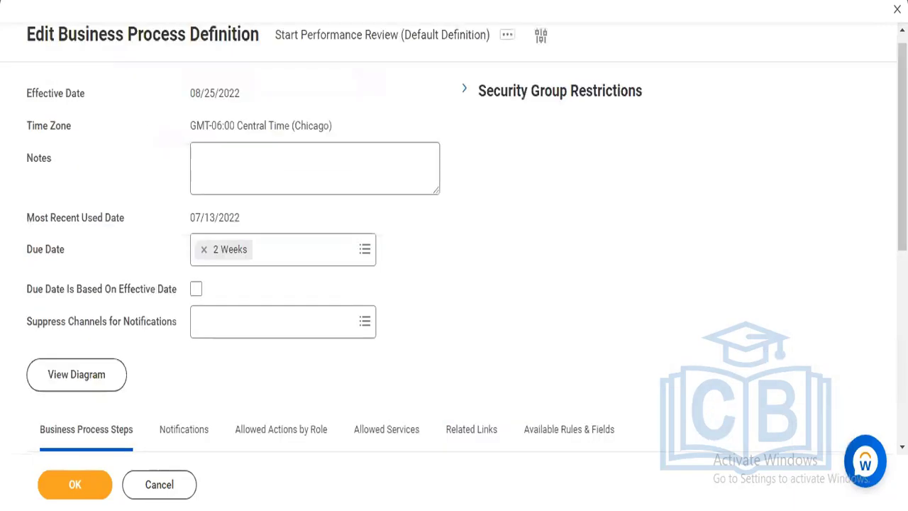
pyautogui.click(896, 8)
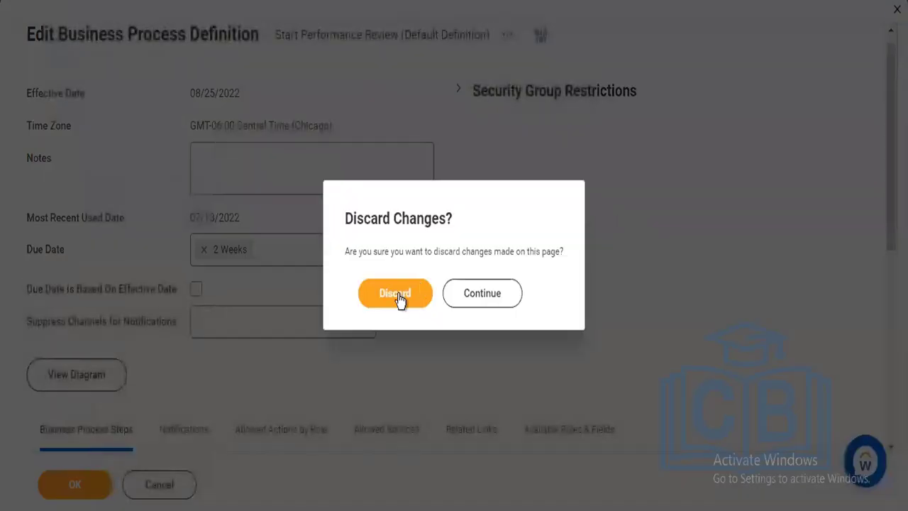
pyautogui.click(399, 295)
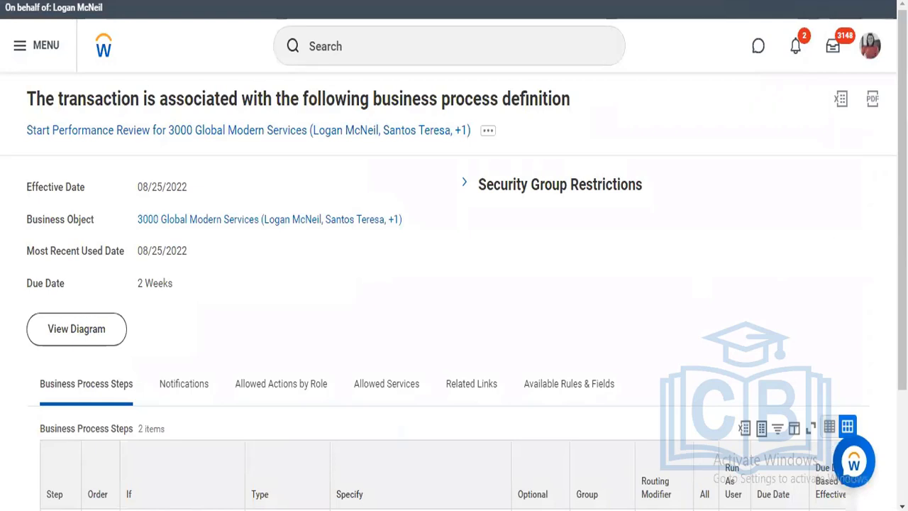
pyautogui.scroll(-2, 481, 421)
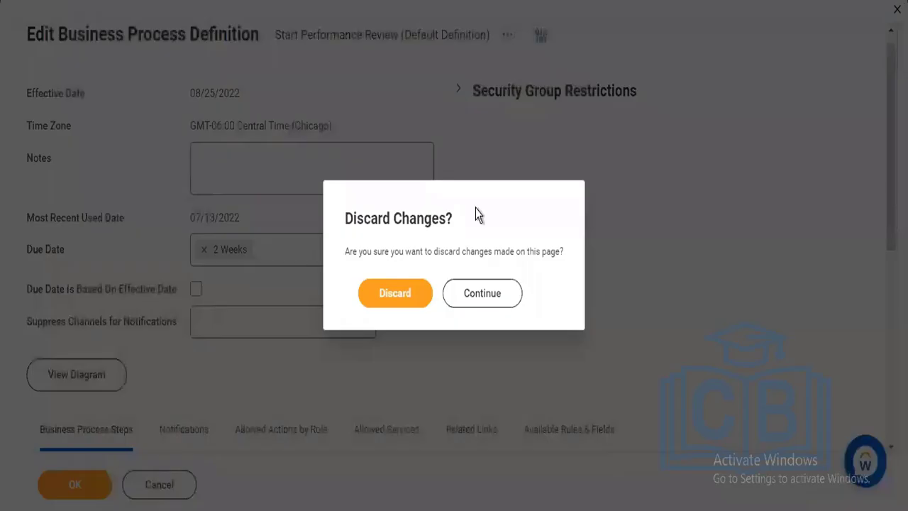
pyautogui.click(407, 295)
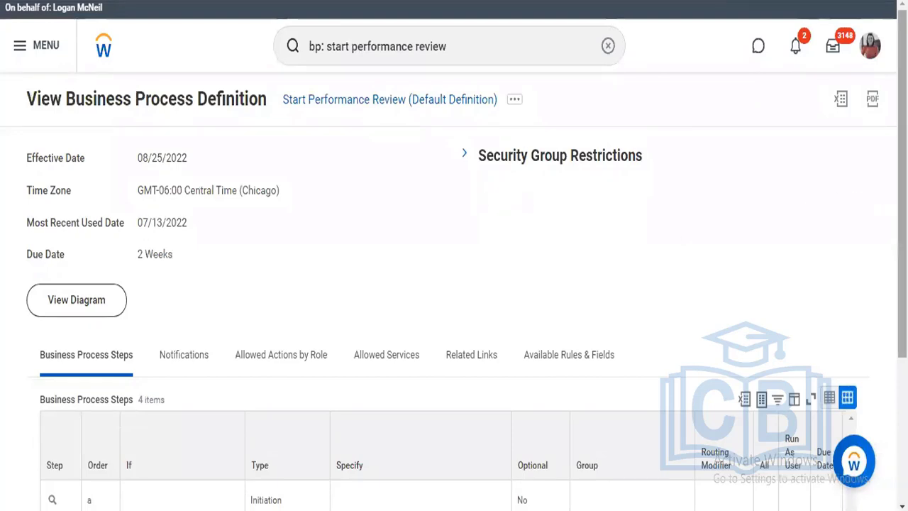
pyautogui.scroll(-2, 454, 283)
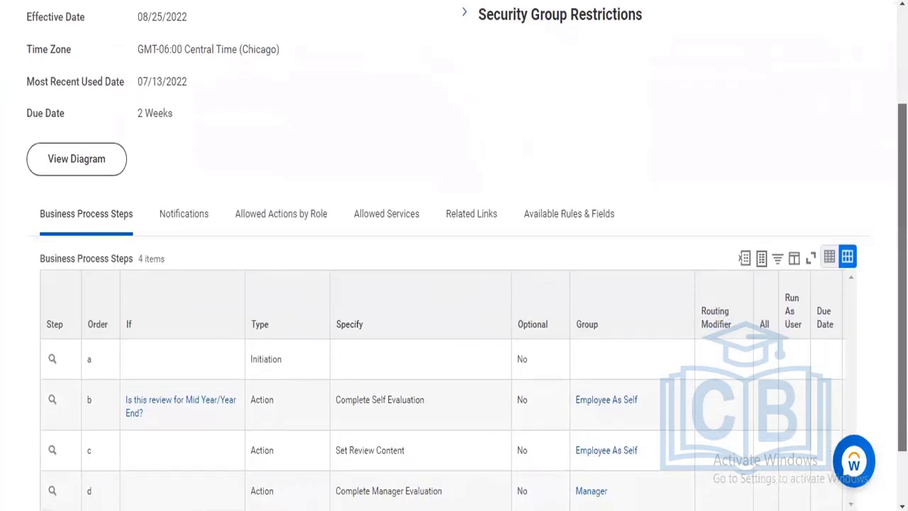
pyautogui.scroll(-1, 522, 361)
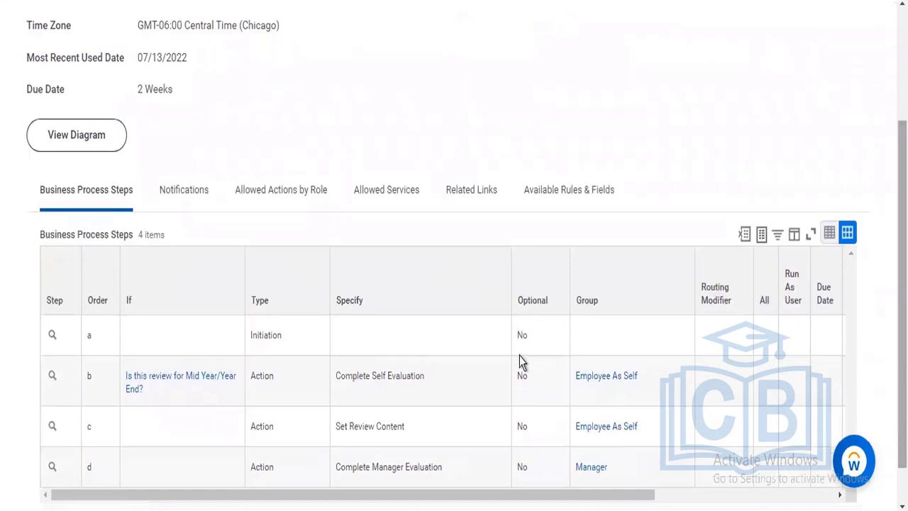
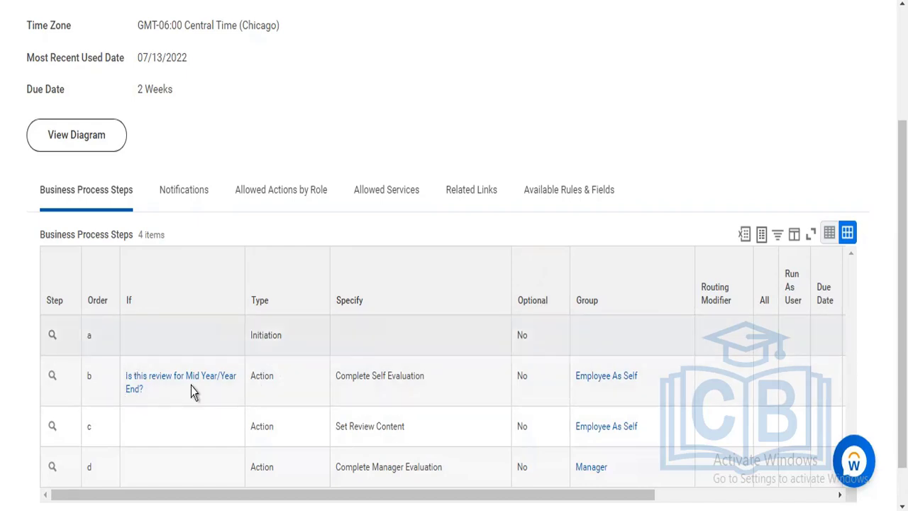
# Search for supervisory organizations with "sup: ZZZ" and open ZZZ Alpha Consulting Inc
pyautogui.moveTo(191, 389)
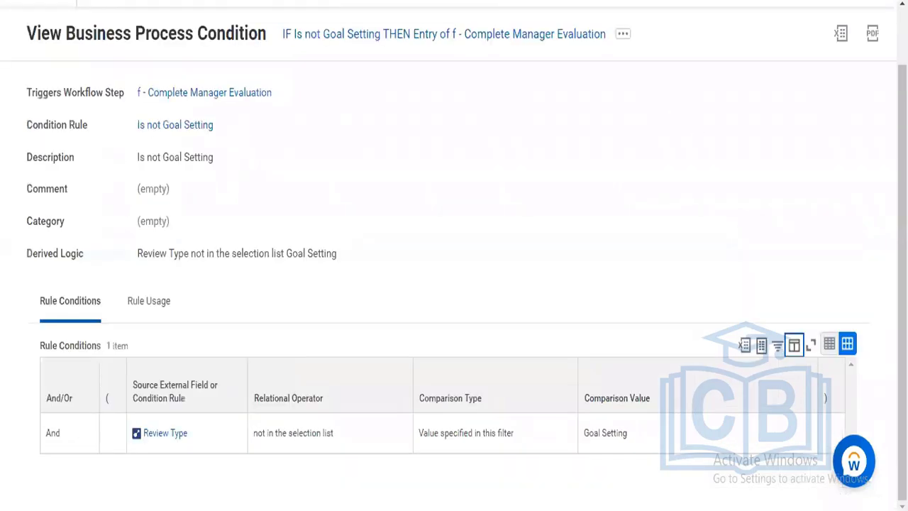
pyautogui.scroll(1, 491, 50)
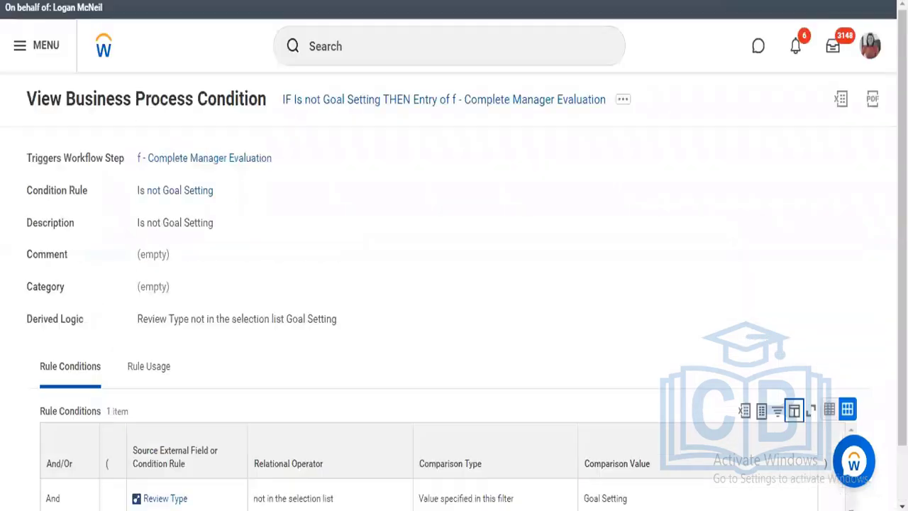
pyautogui.click(492, 50)
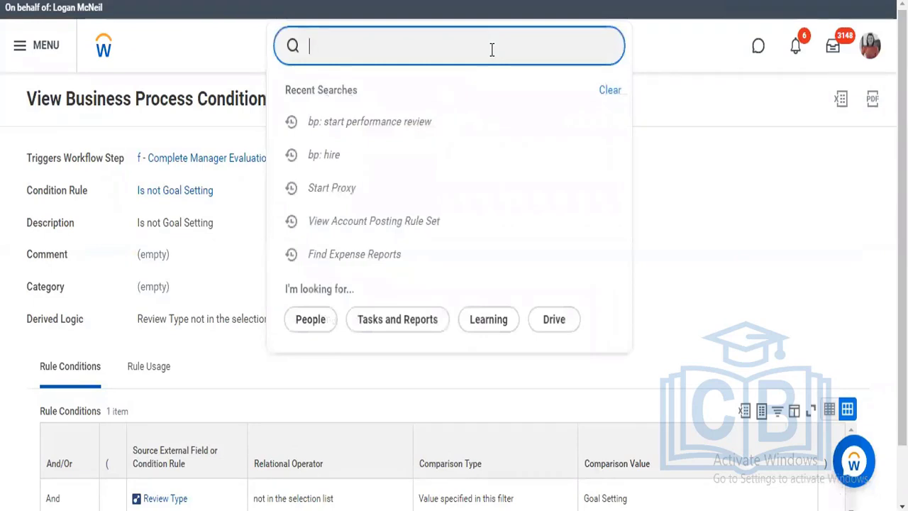
pyautogui.write('sup: ZZZ')
pyautogui.press('Return')
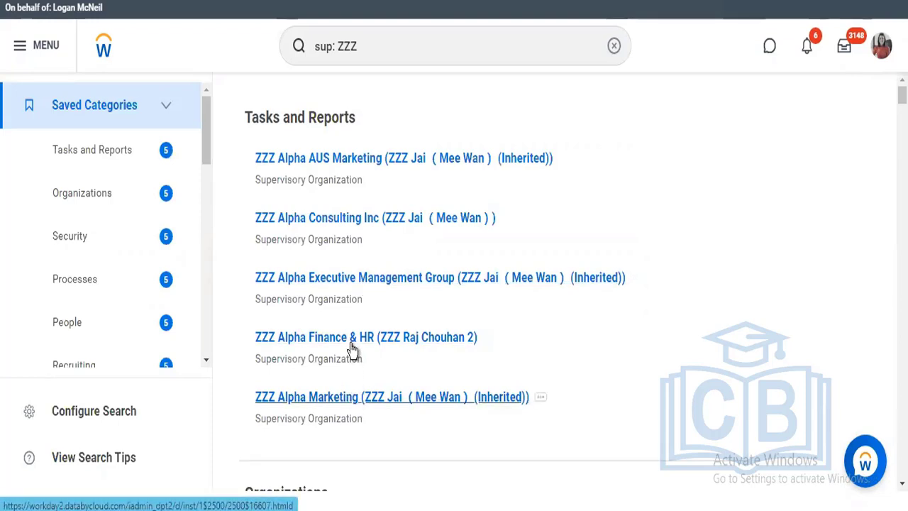
pyautogui.click(353, 220)
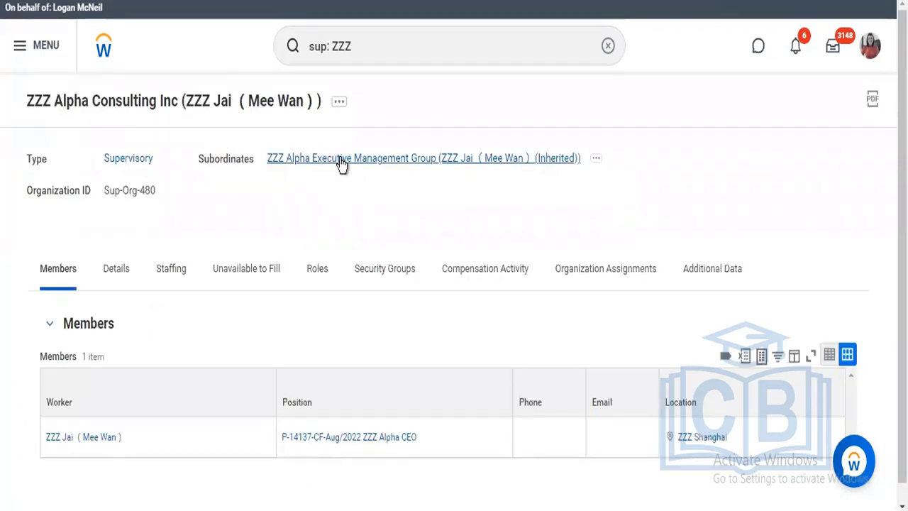
# Open the subordinate ZZZ Alpha Executive Management Group and open its Finance & HR and Marketing subordinates separately
pyautogui.click(341, 163)
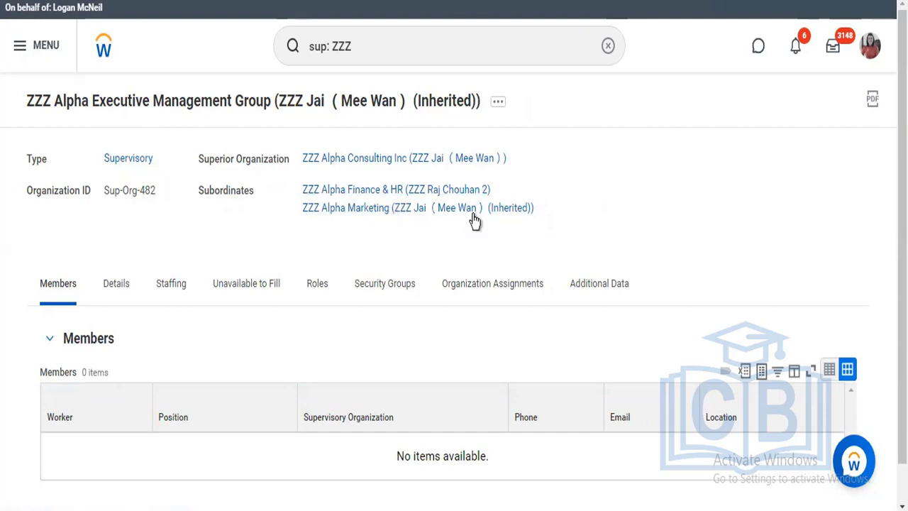
pyautogui.rightClick(440, 195)
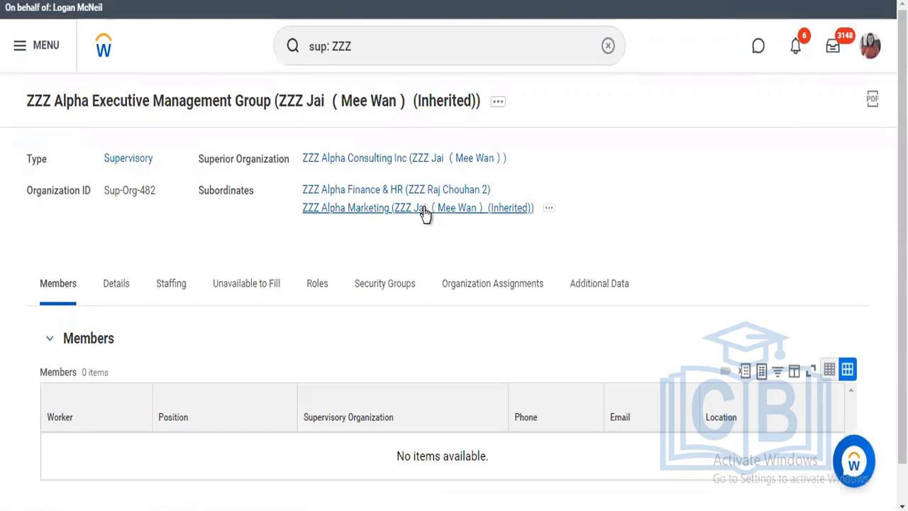
pyautogui.rightClick(426, 213)
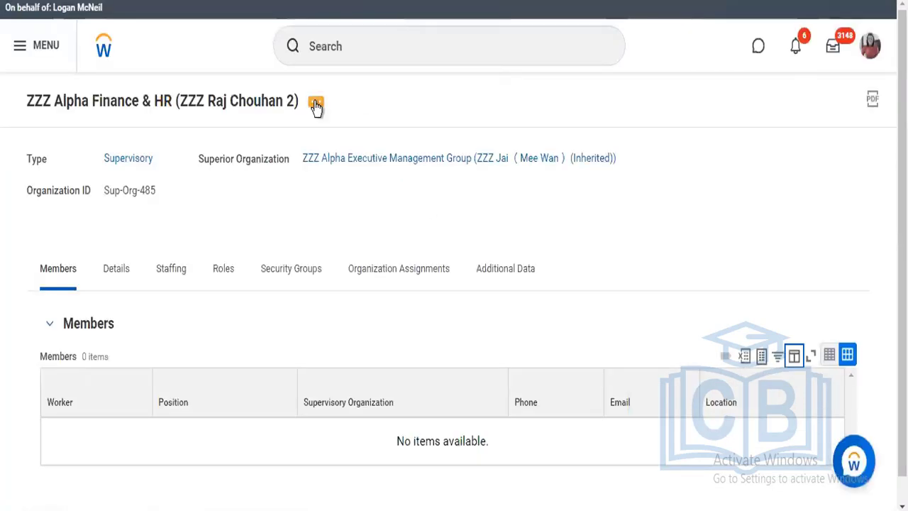
# Open the Create, Copy, or Link Definition task for the ZZZ Alpha Finance & HR organization
pyautogui.click(316, 105)
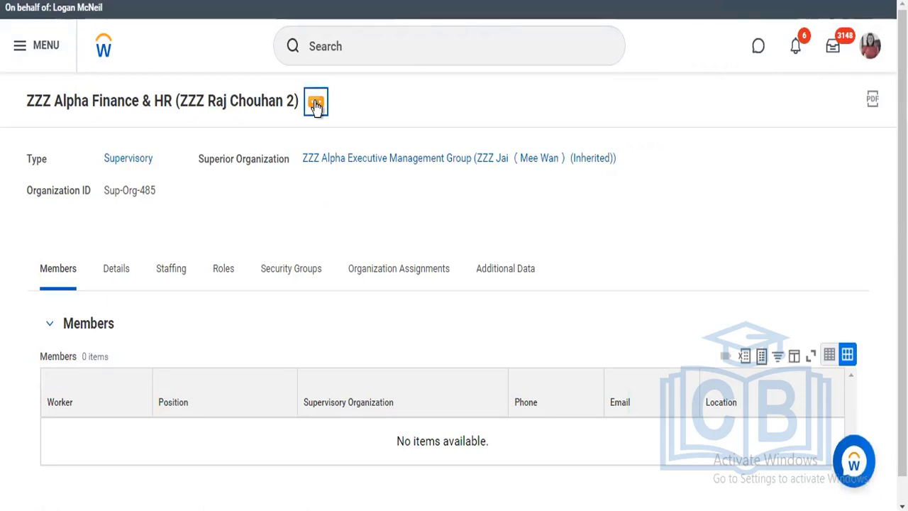
pyautogui.click(321, 103)
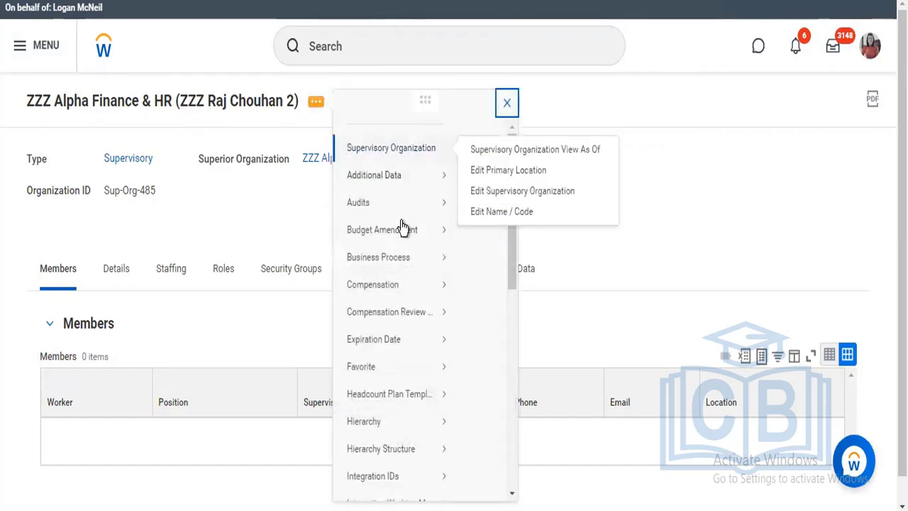
pyautogui.moveTo(402, 259)
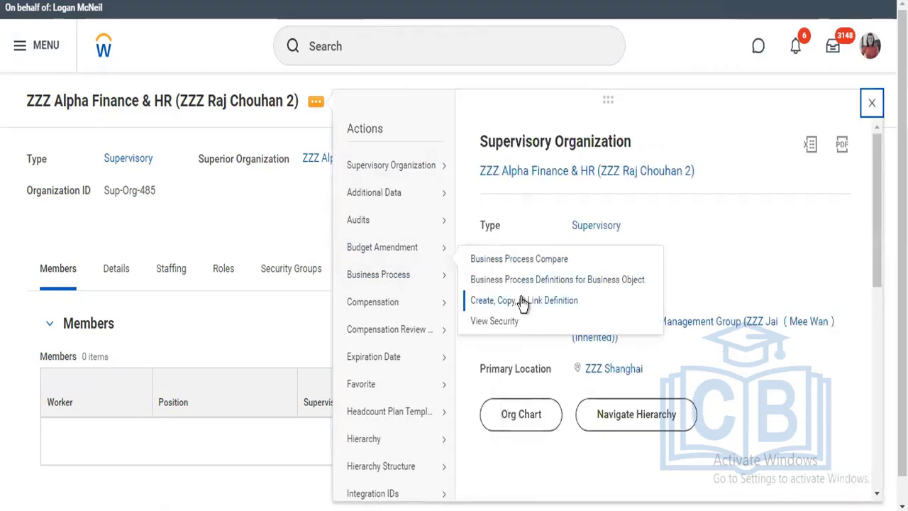
pyautogui.click(522, 300)
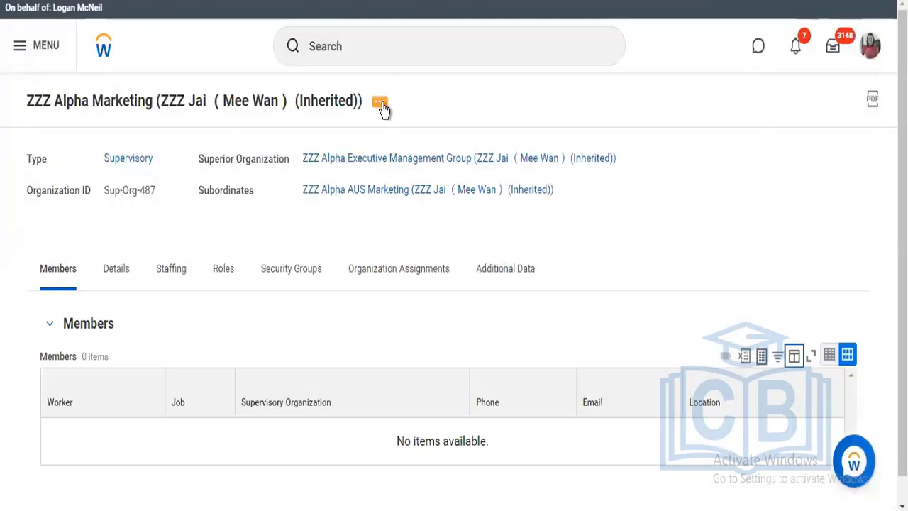
# View the actions available for ZZZ Alpha Marketing, and go up through its superior organizations to ZZZ Alpha Consulting Inc
pyautogui.click(381, 104)
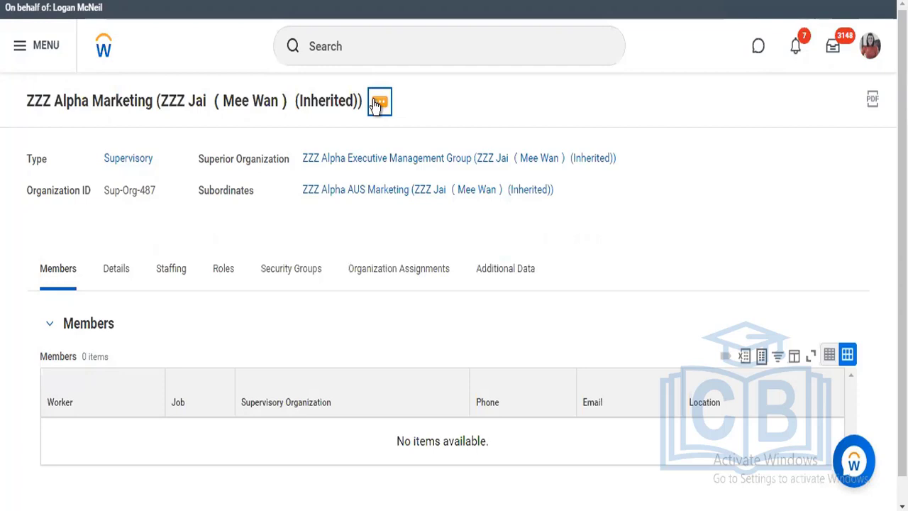
pyautogui.click(376, 103)
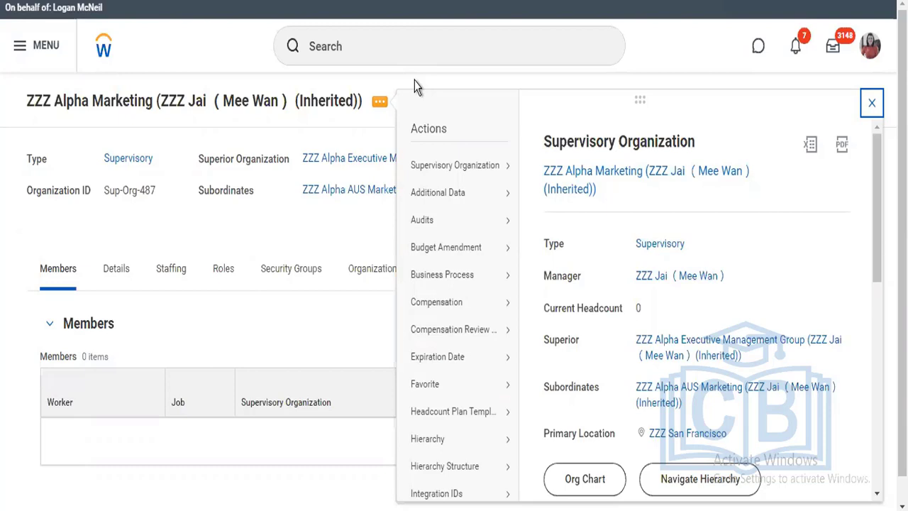
pyautogui.click(353, 162)
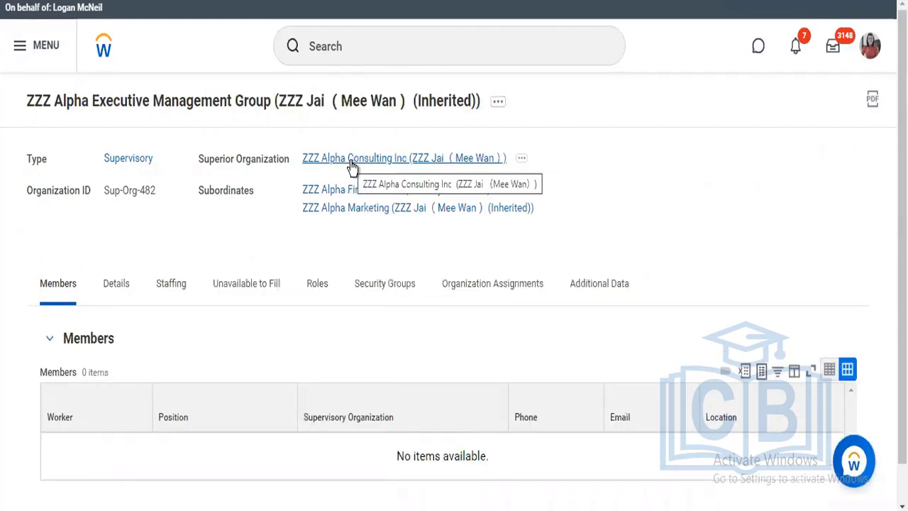
pyautogui.click(349, 166)
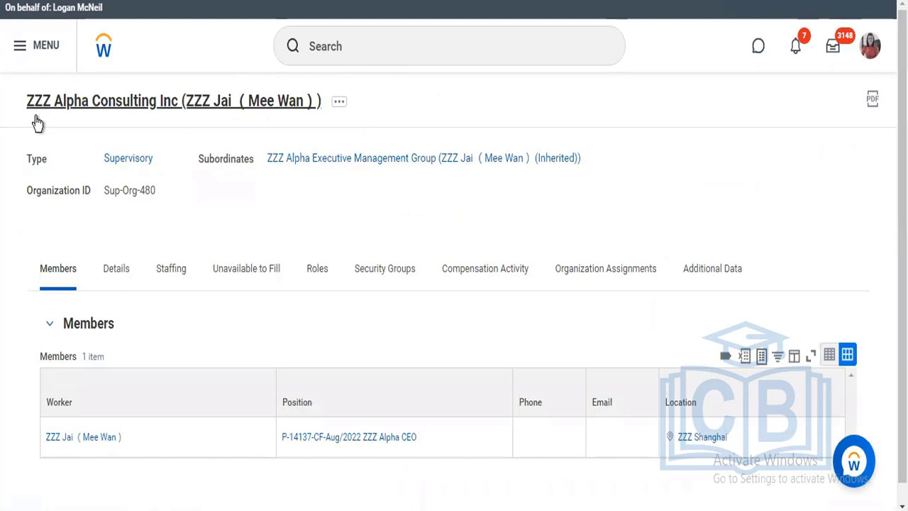
# Create a Start Performance Review business process definition for ZZZ Alpha Consulting Inc and add a row to its business process steps
pyautogui.click(339, 104)
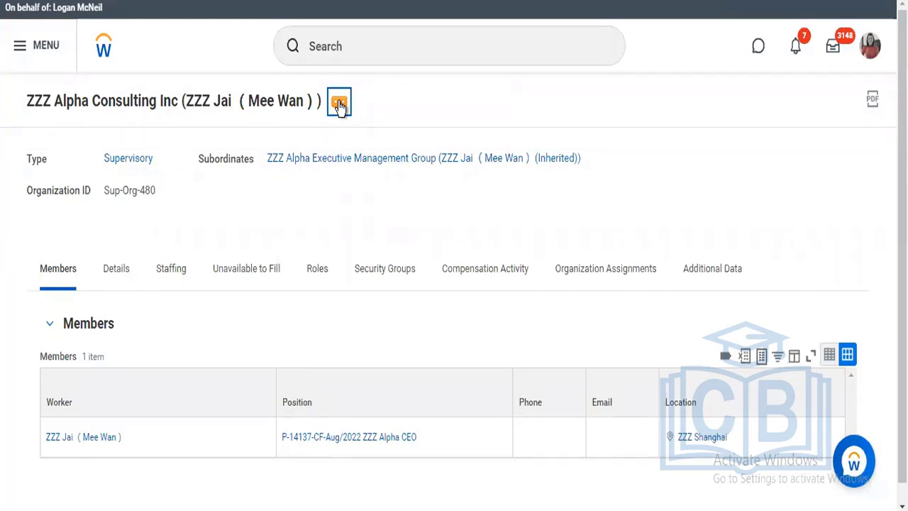
pyautogui.click(339, 104)
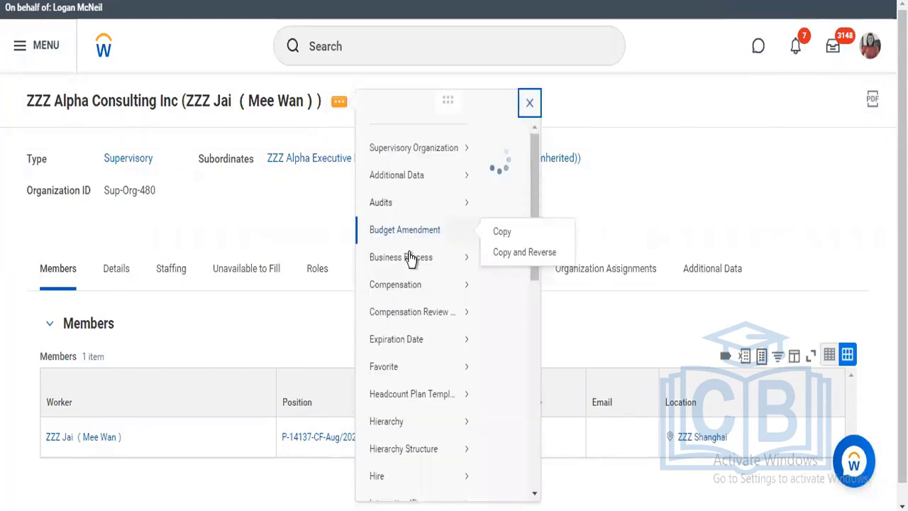
pyautogui.moveTo(440, 263)
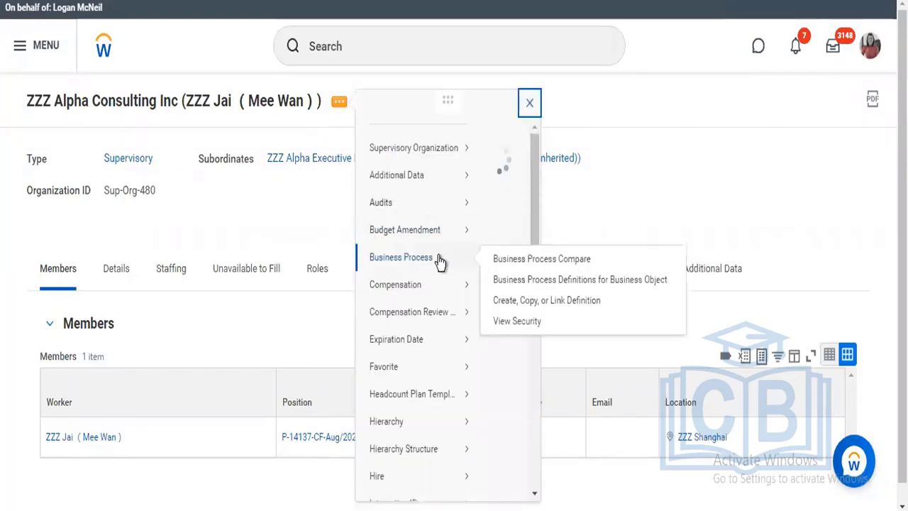
pyautogui.click(537, 304)
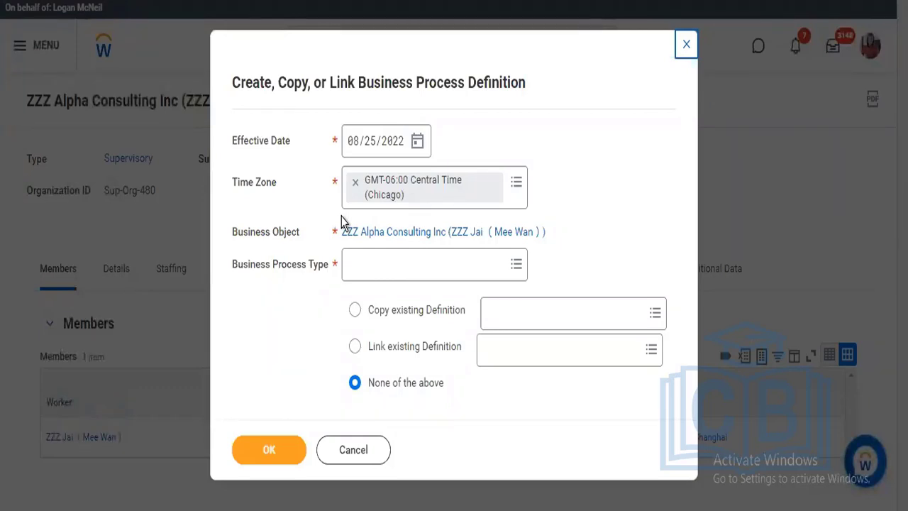
pyautogui.click(387, 265)
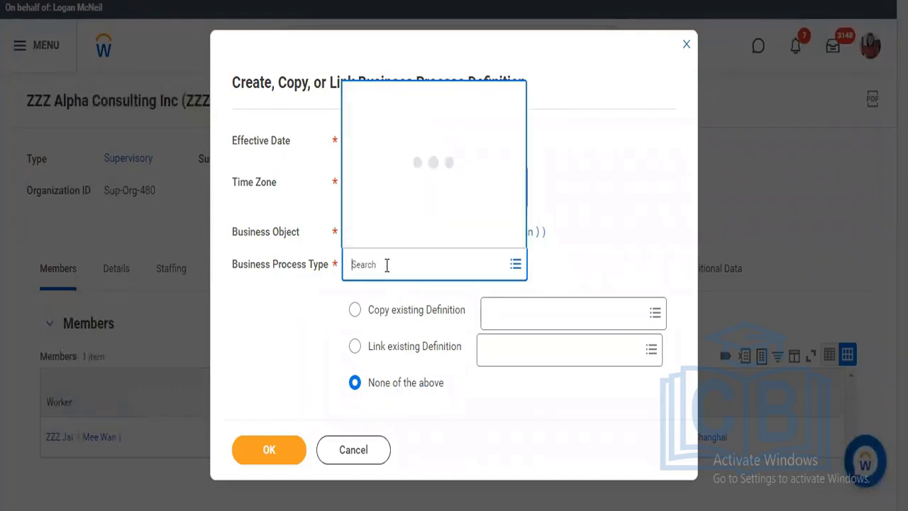
pyautogui.write('start')
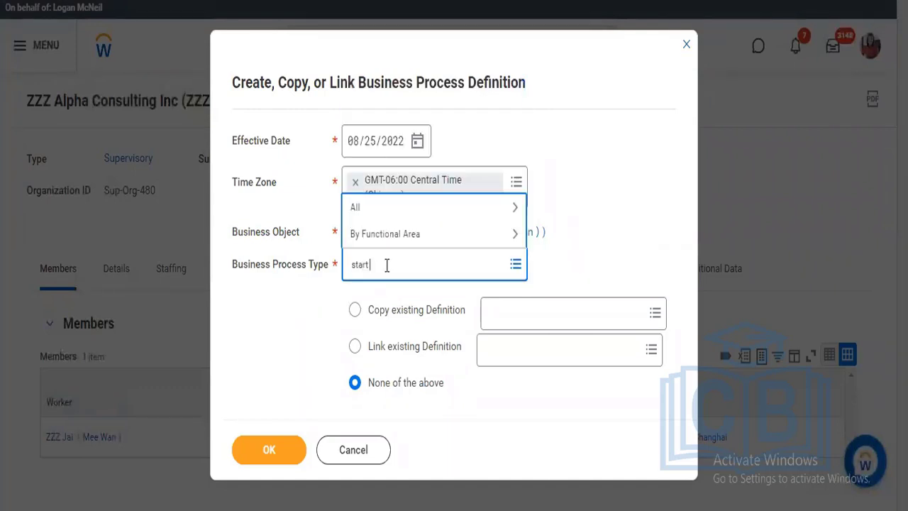
pyautogui.write(' perform review')
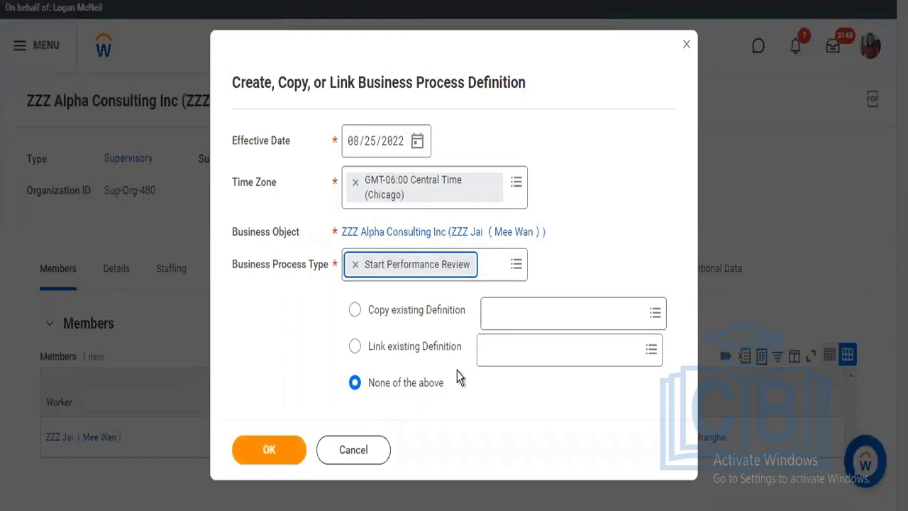
pyautogui.click(278, 454)
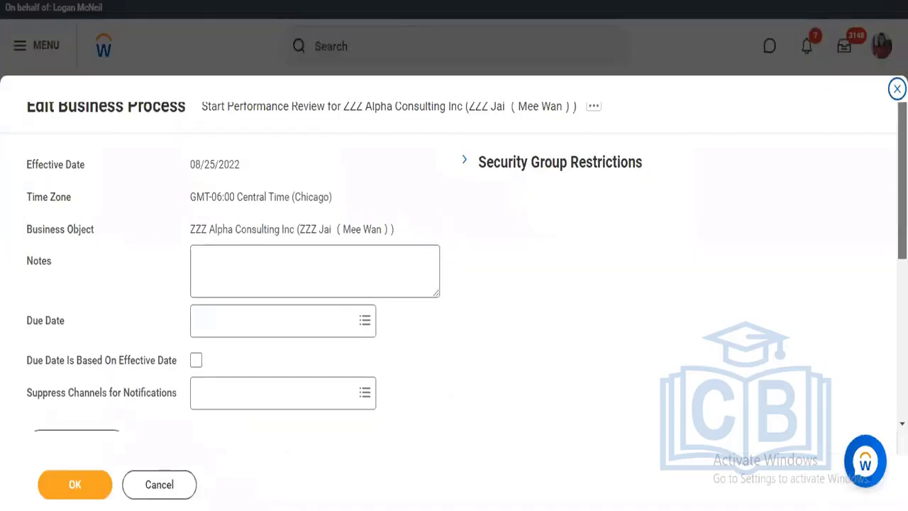
pyautogui.scroll(-5, 453, 256)
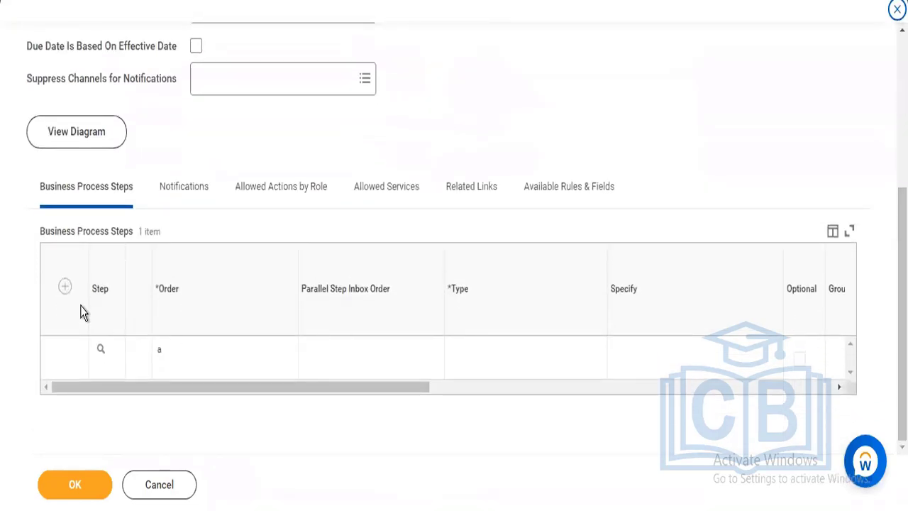
pyautogui.click(65, 287)
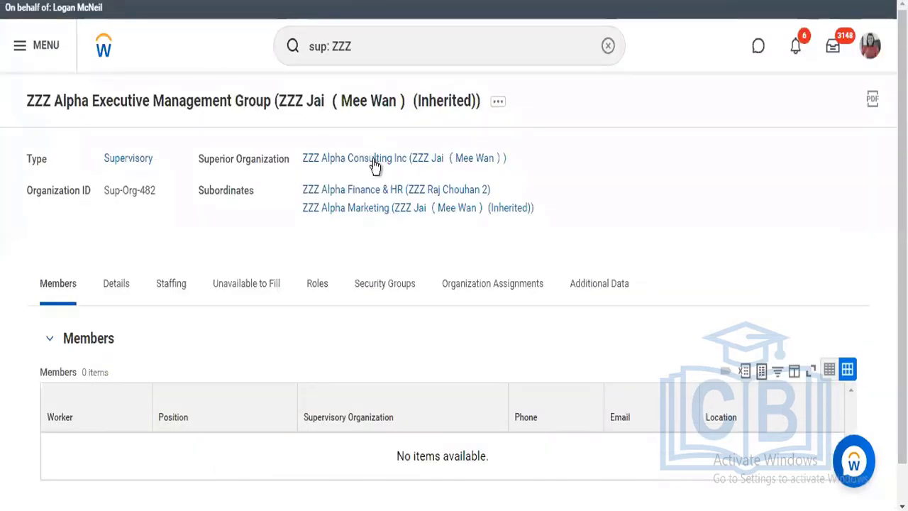
# Go through the hierarchy from ZZZ Alpha Consulting Inc down to ZZZ Alpha Marketing and view the actions available for Marketing
pyautogui.moveTo(380, 164)
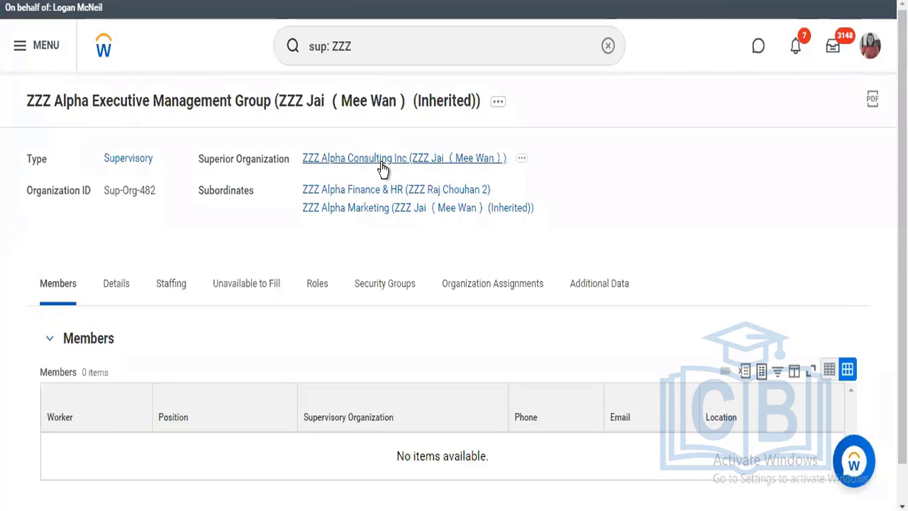
pyautogui.click(381, 162)
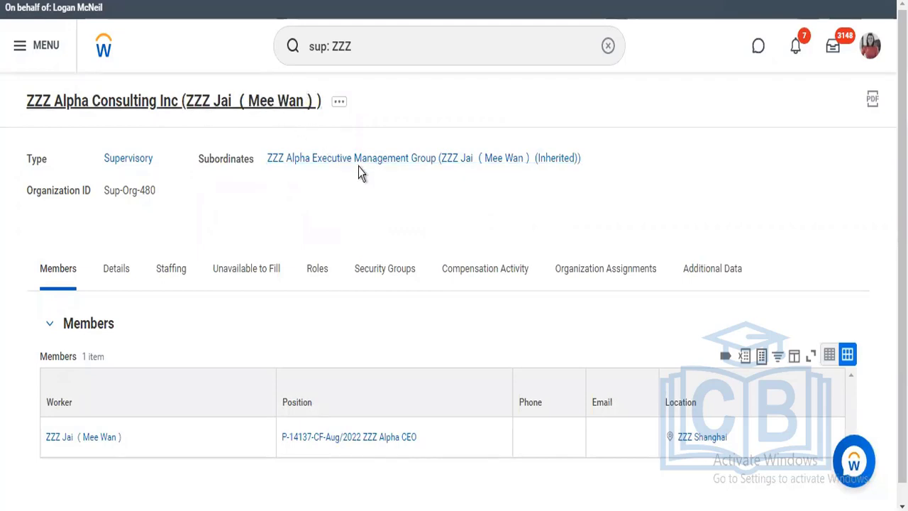
pyautogui.click(482, 289)
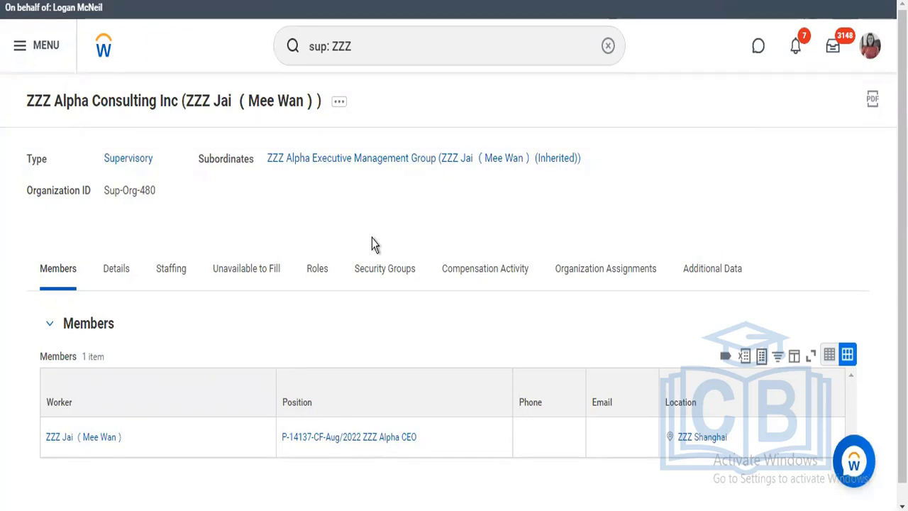
pyautogui.click(378, 158)
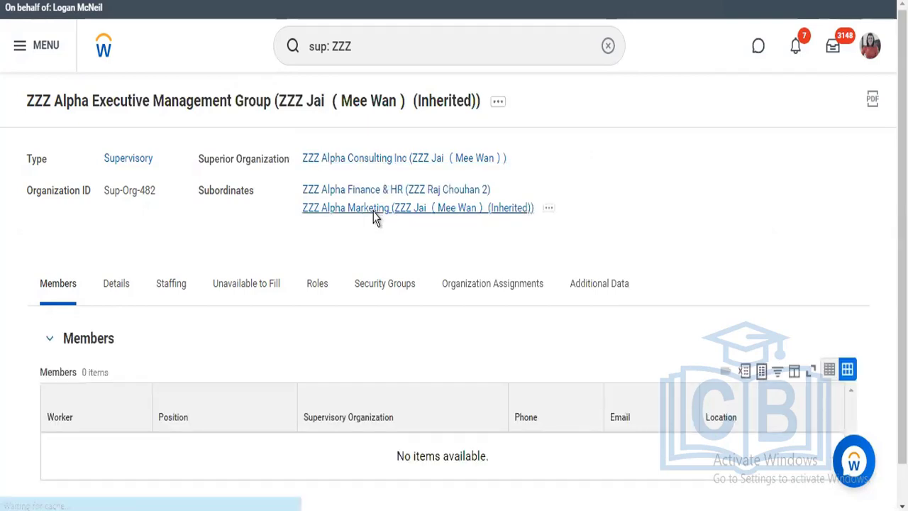
pyautogui.click(374, 211)
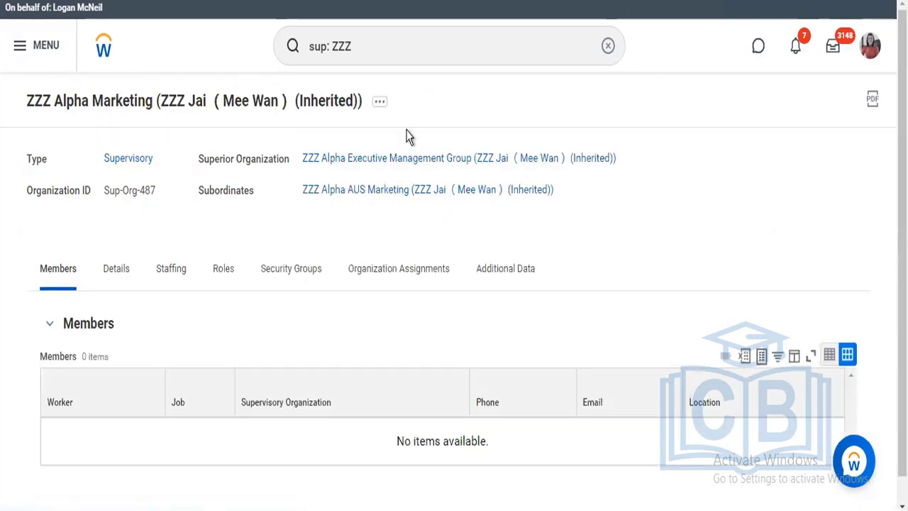
pyautogui.click(377, 105)
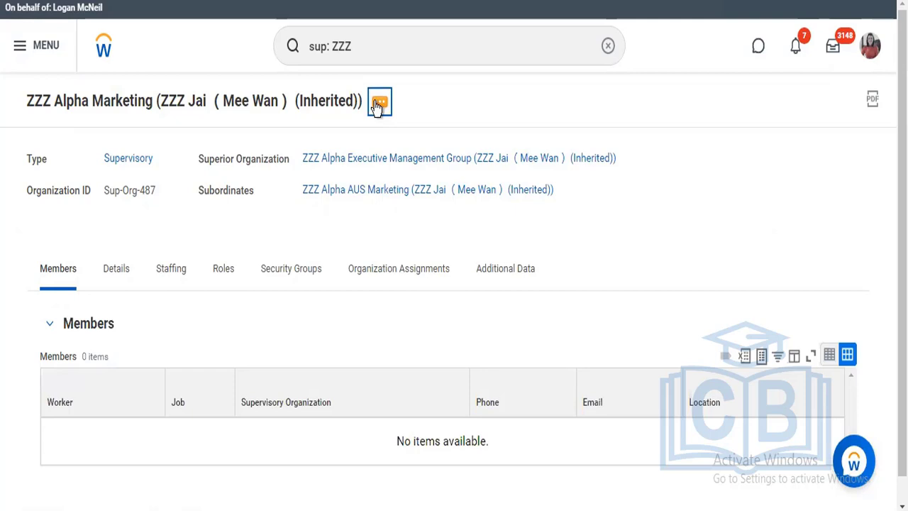
pyautogui.click(376, 105)
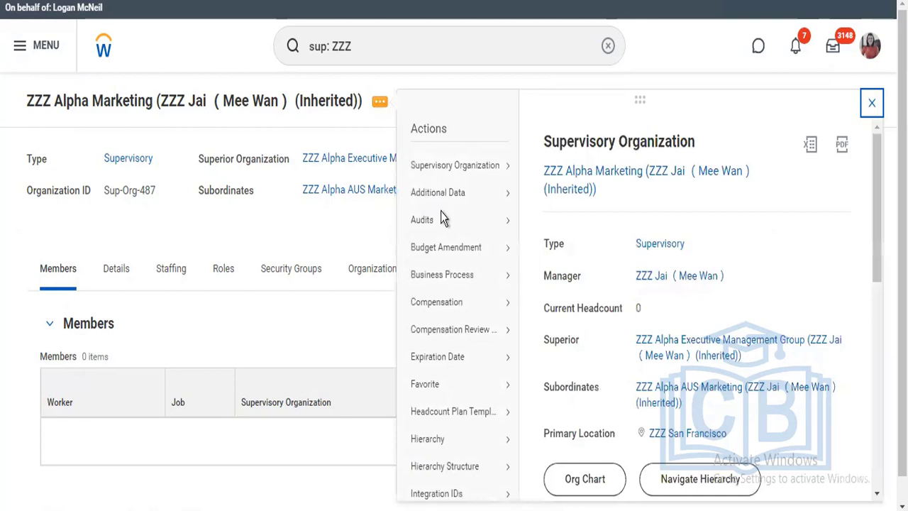
pyautogui.moveTo(477, 280)
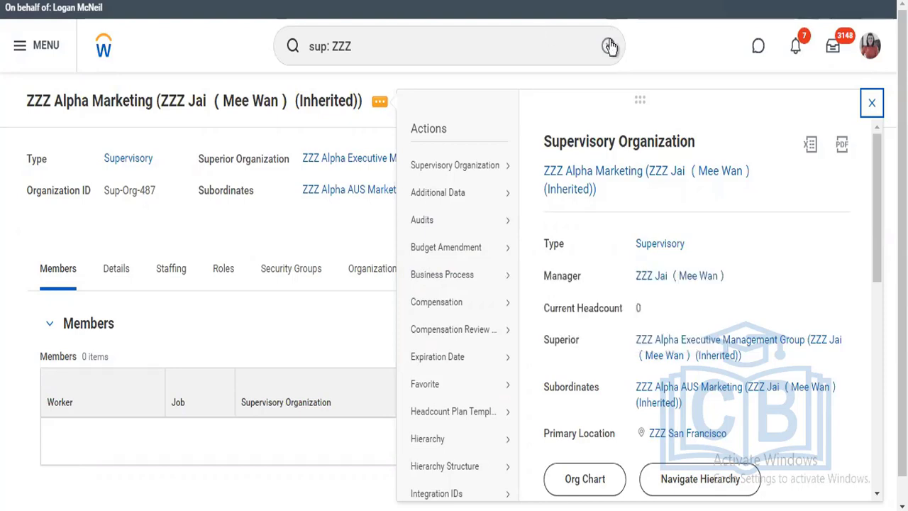
# Search for "bp: start performance review" and open the Start Performance Review (Default Definition)
pyautogui.click(425, 46)
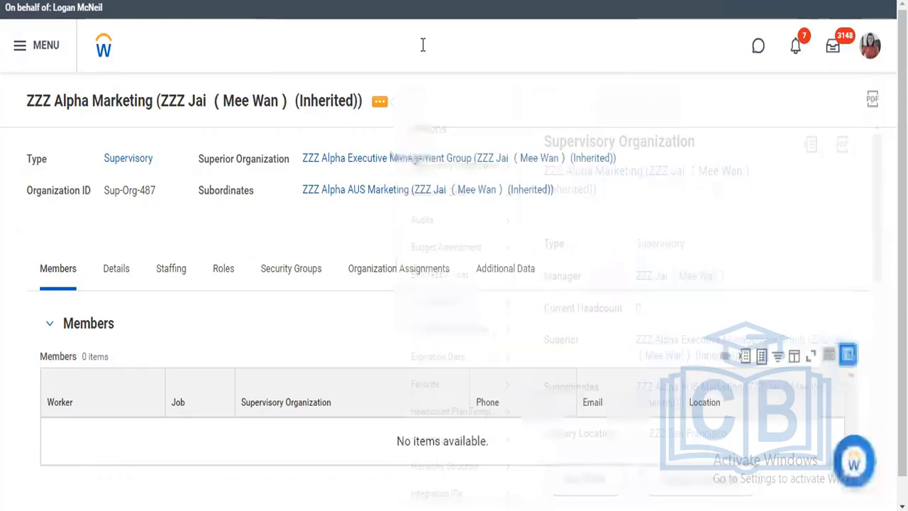
pyautogui.write('start')
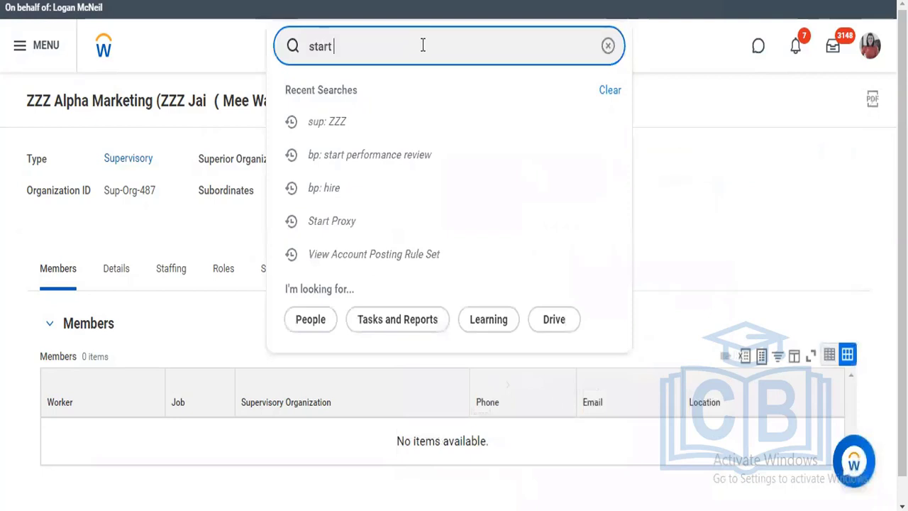
pyautogui.press('BackSpace')
pyautogui.press('BackSpace')
pyautogui.press('BackSpace')
pyautogui.press('BackSpace')
pyautogui.press('BackSpace')
pyautogui.press('BackSpace')
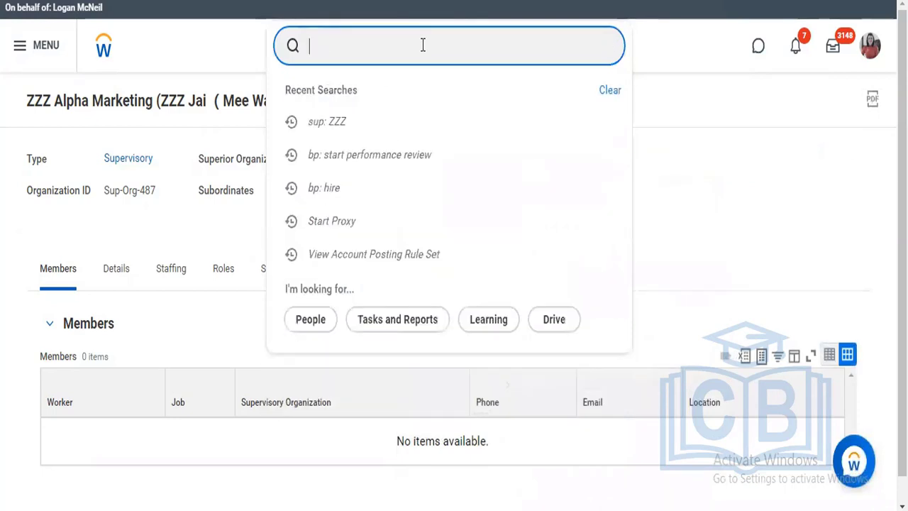
pyautogui.write('b')
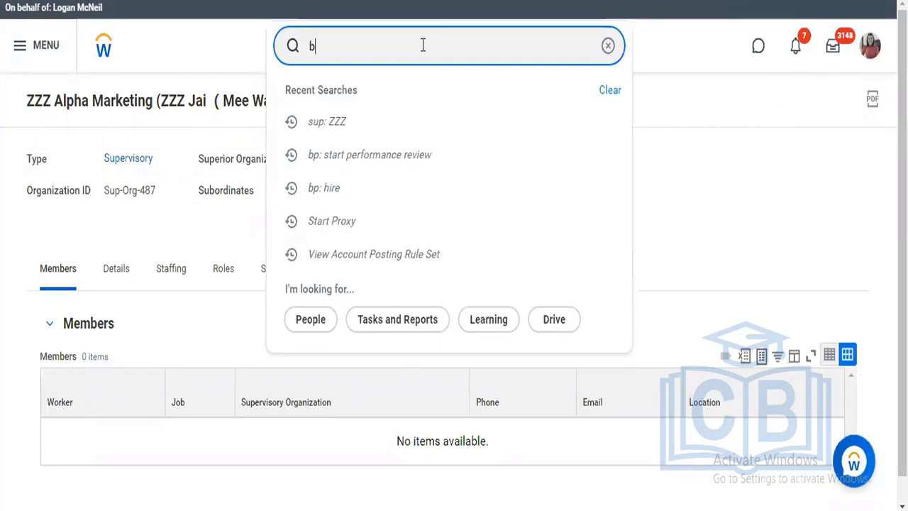
pyautogui.press('Down')
pyautogui.press('Down')
pyautogui.press('Return')
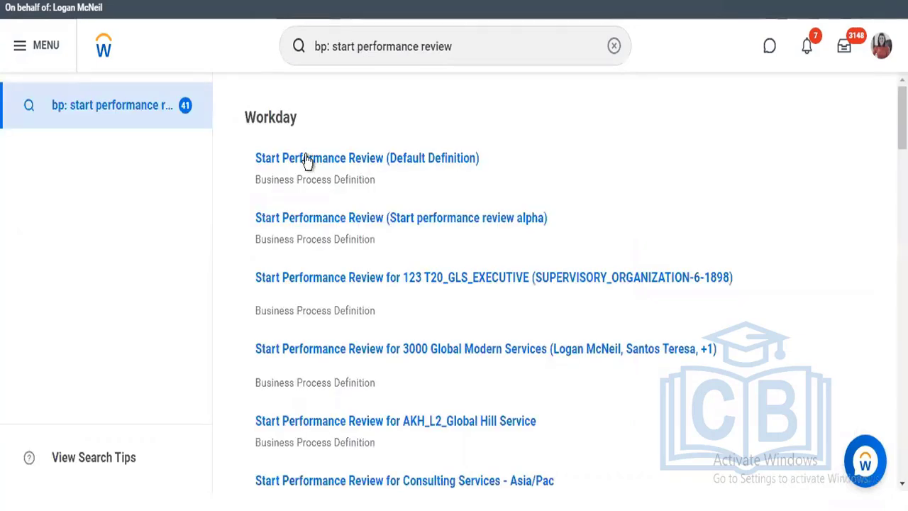
pyautogui.click(306, 159)
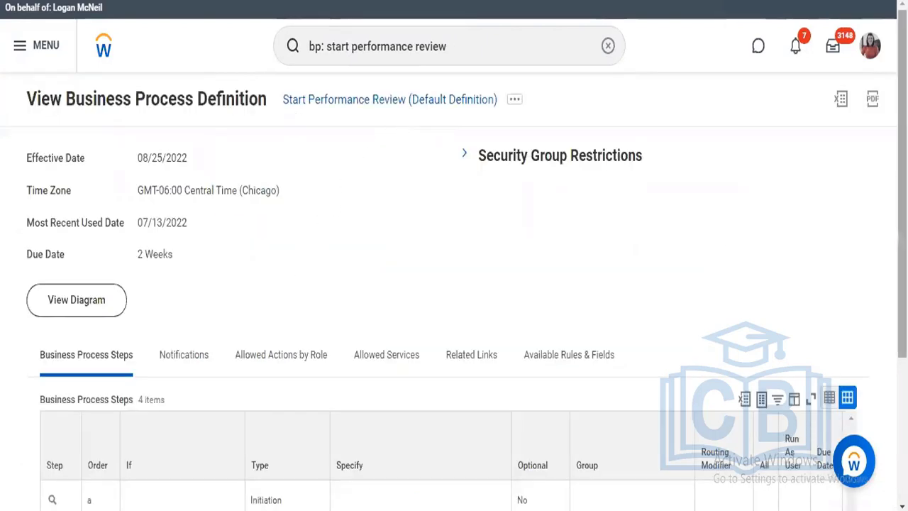
# Examine the default definition's business process steps, allowed actions by role, allowed services, and available rules and fields
pyautogui.scroll(-3, 573, 420)
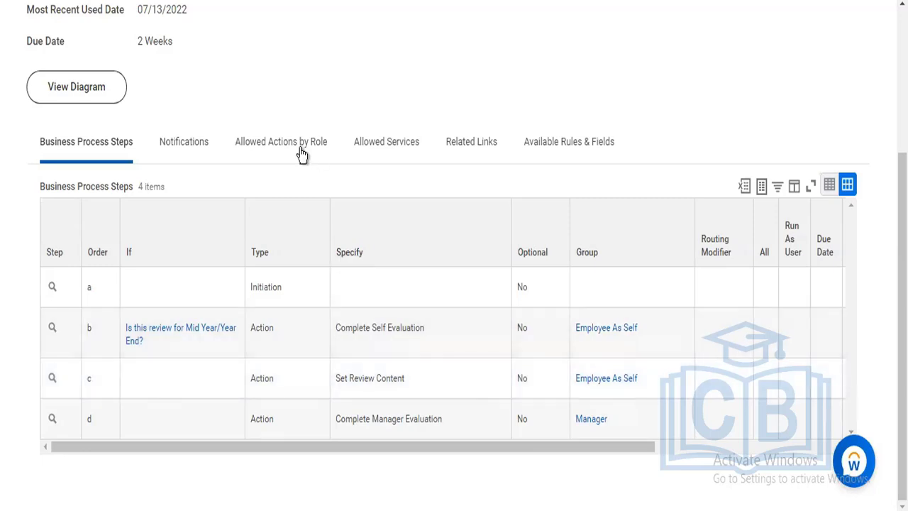
pyautogui.click(395, 145)
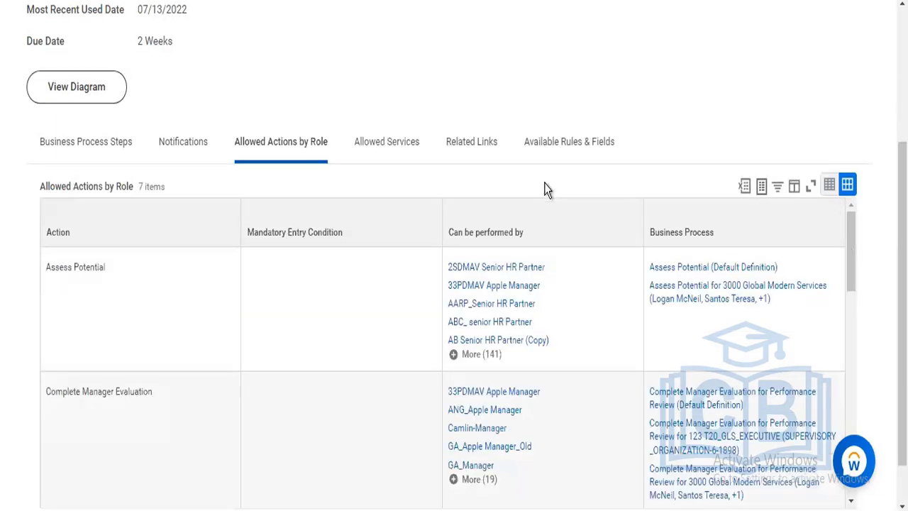
pyautogui.click(557, 156)
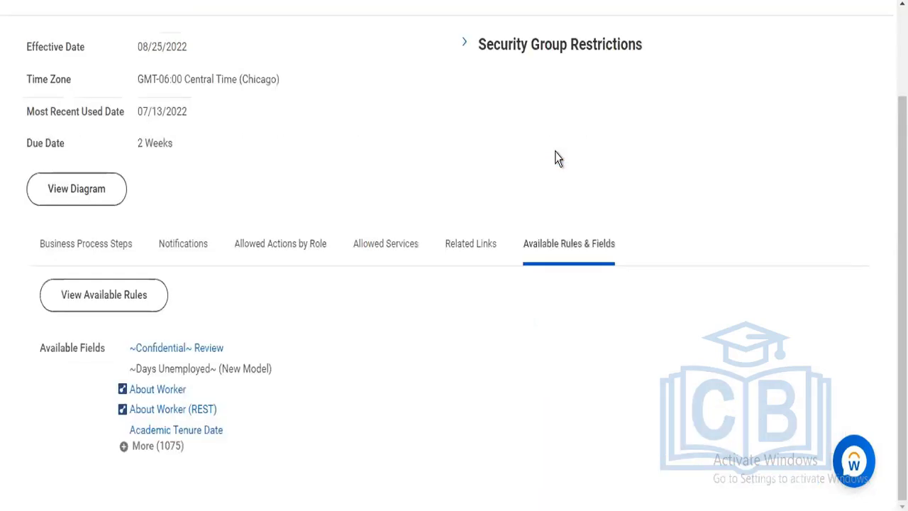
pyautogui.click(378, 249)
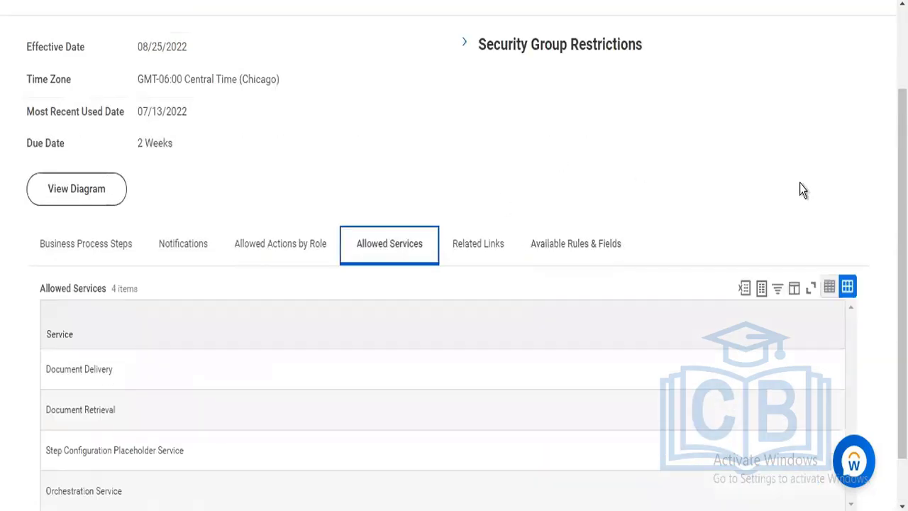
pyautogui.scroll(-1, 821, 195)
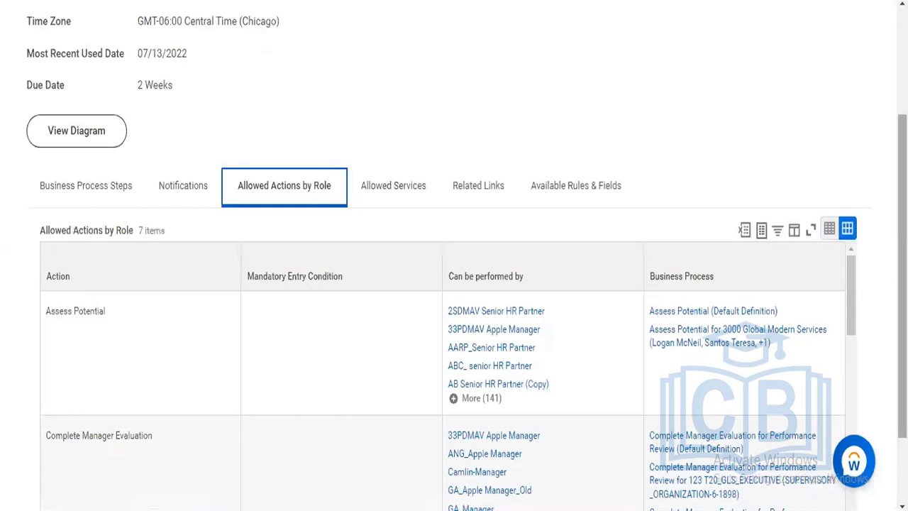
pyautogui.scroll(-1, 191, 369)
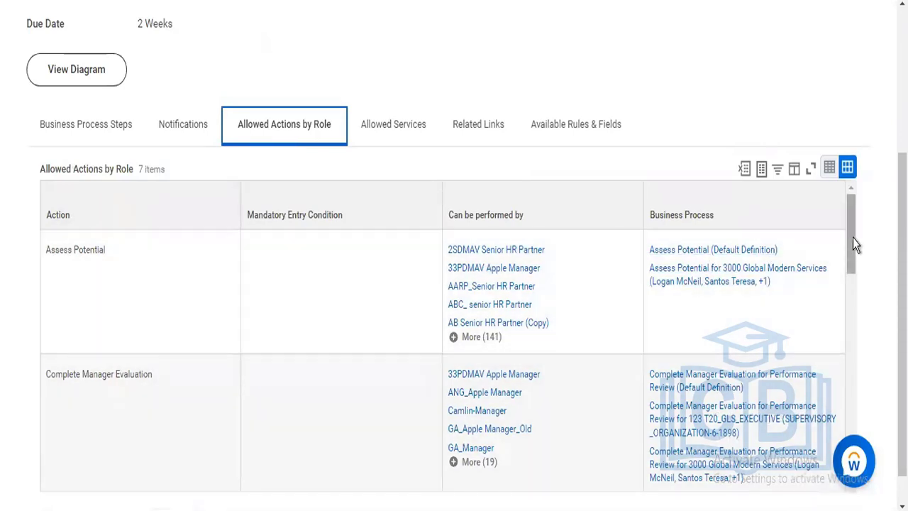
pyautogui.moveTo(852, 245); pyautogui.dragTo(851, 205)
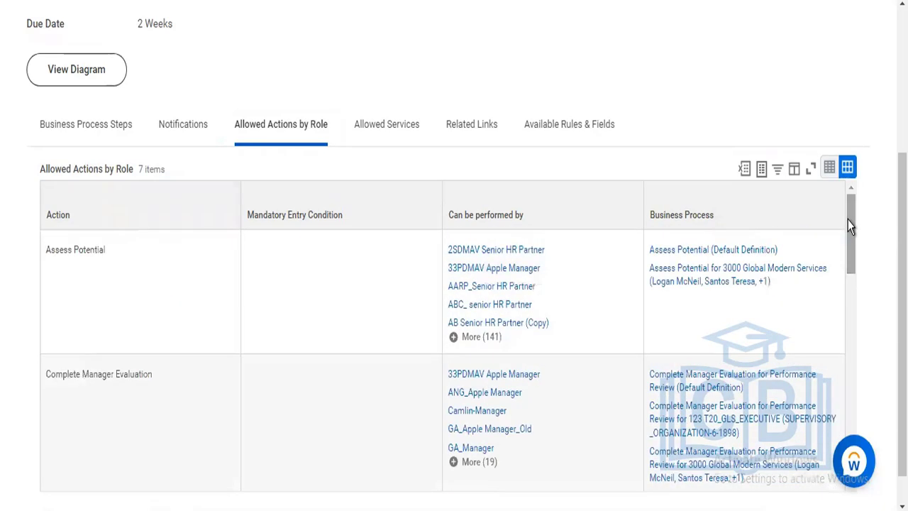
pyautogui.click(69, 140)
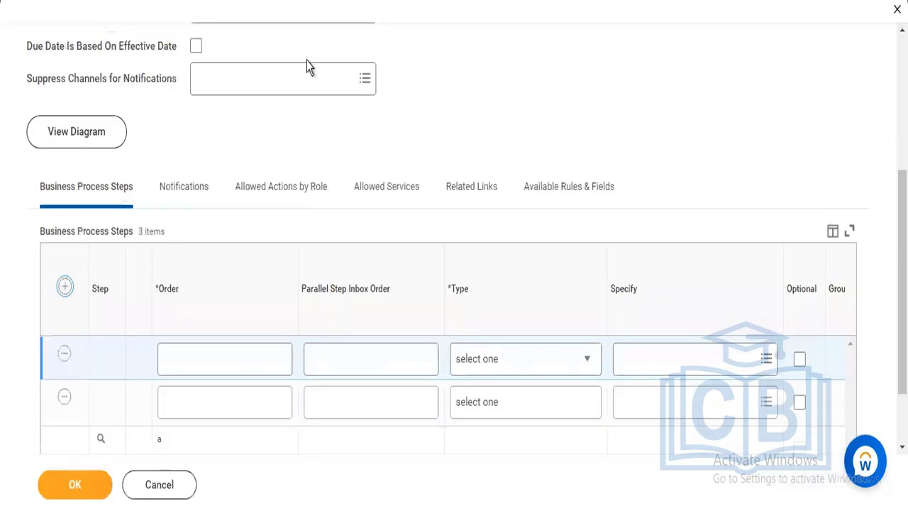
# Discard the unsaved Start Performance Review definition edit for ZZZ Alpha Consulting Inc, then search "bp: hire" and open Hire (Alpha_Hire)
pyautogui.click(897, 9)
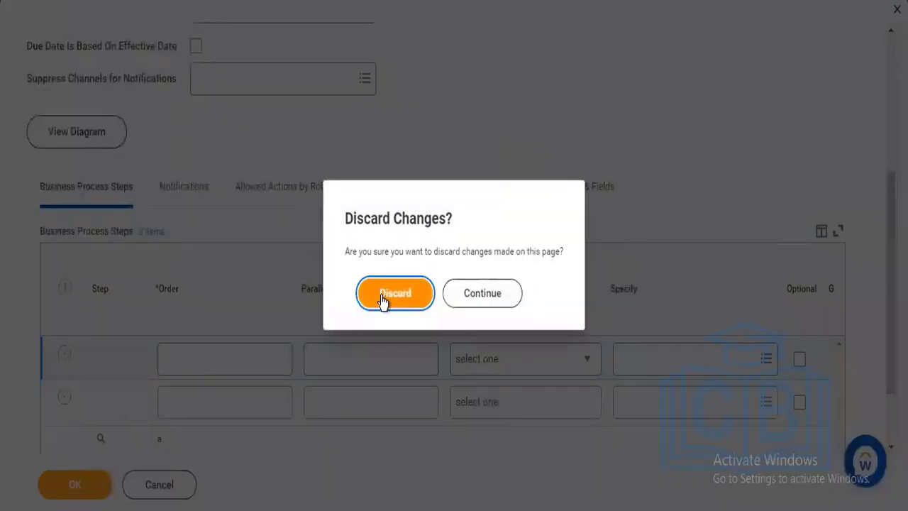
pyautogui.click(382, 298)
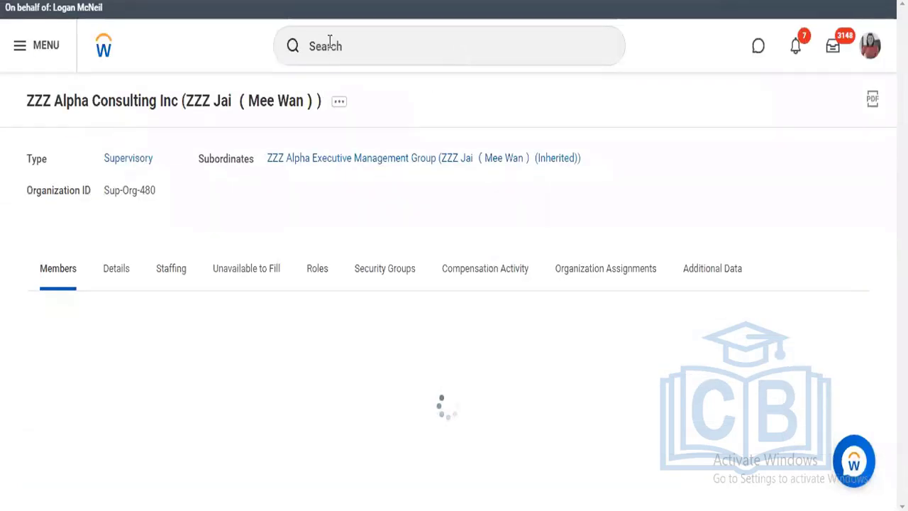
pyautogui.click(329, 42)
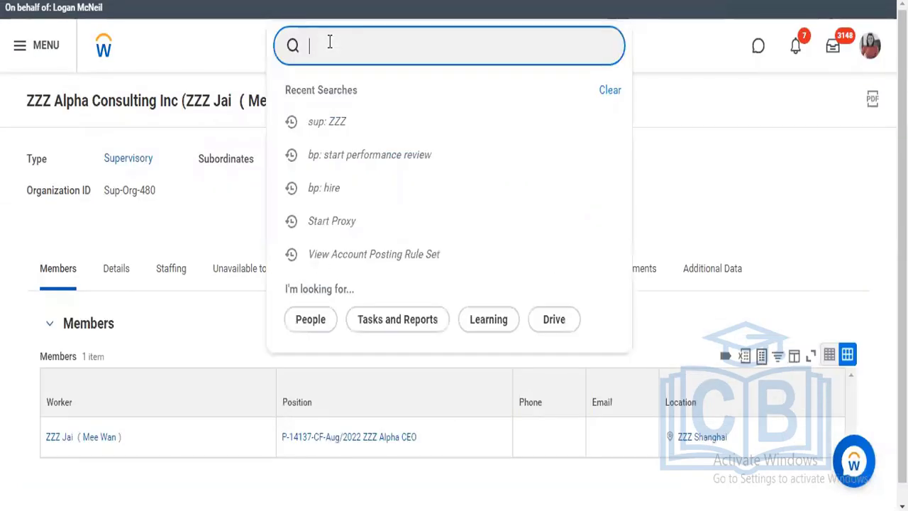
pyautogui.write('bp: hire')
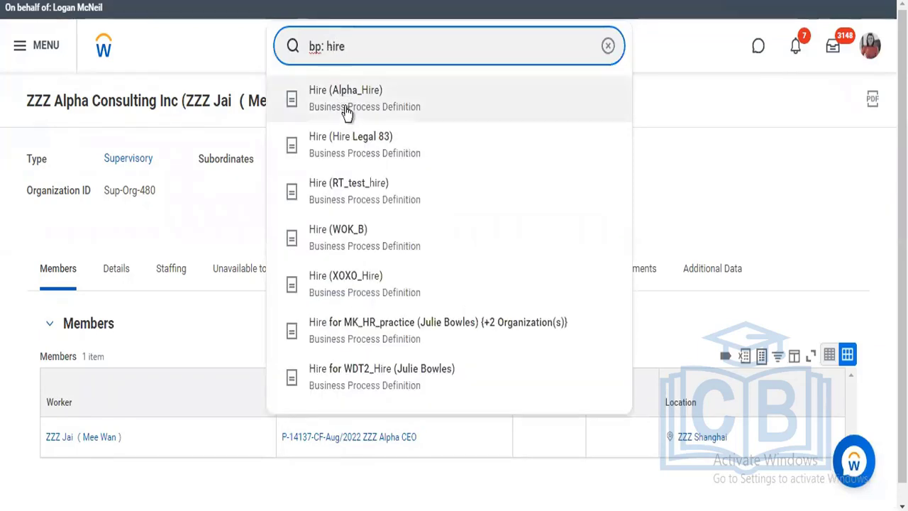
pyautogui.click(345, 115)
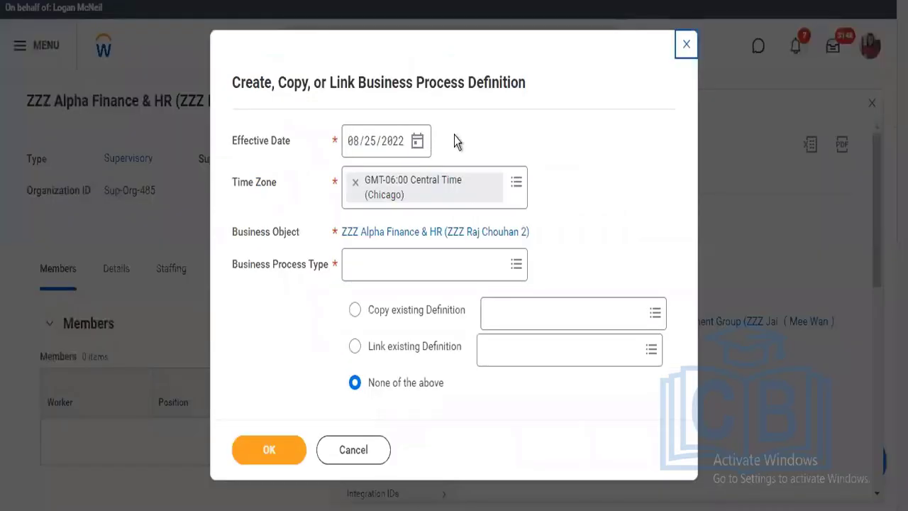
# Cancel the Create, Copy, or Link Business Process Definition task for ZZZ Alpha Finance & HR and search for "bp: propose comp hire"
pyautogui.click(371, 456)
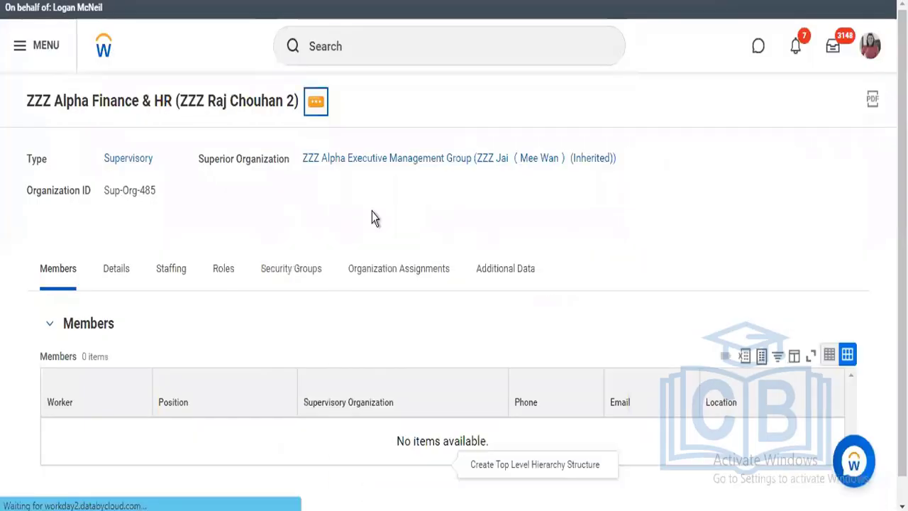
pyautogui.click(366, 46)
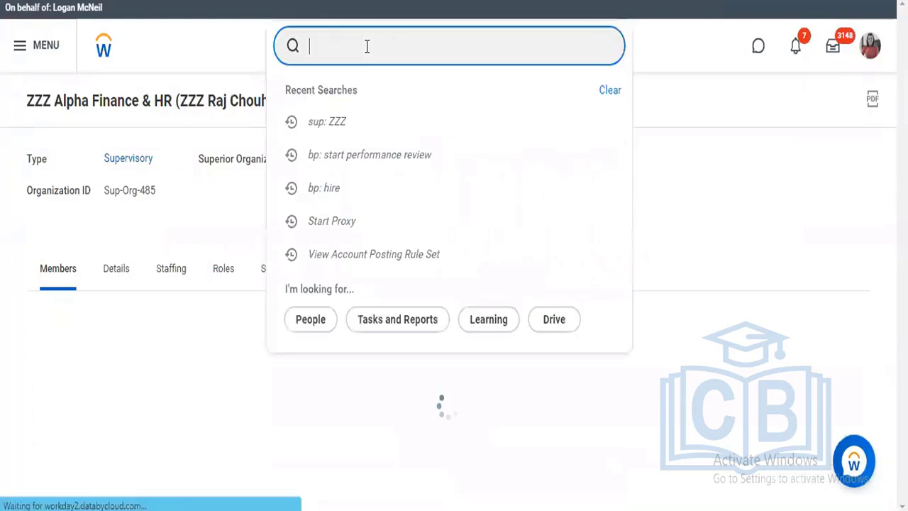
pyautogui.write('bp: propose co')
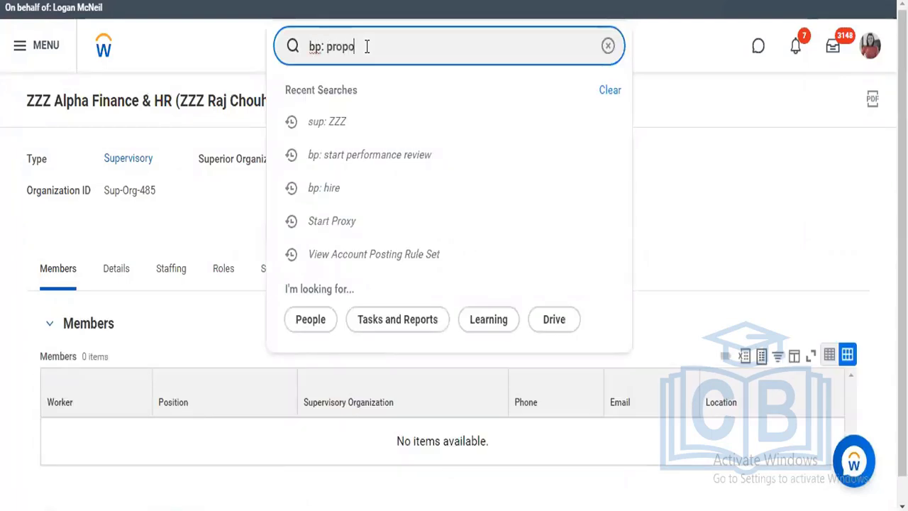
pyautogui.write('mp hire')
pyautogui.press('Return')
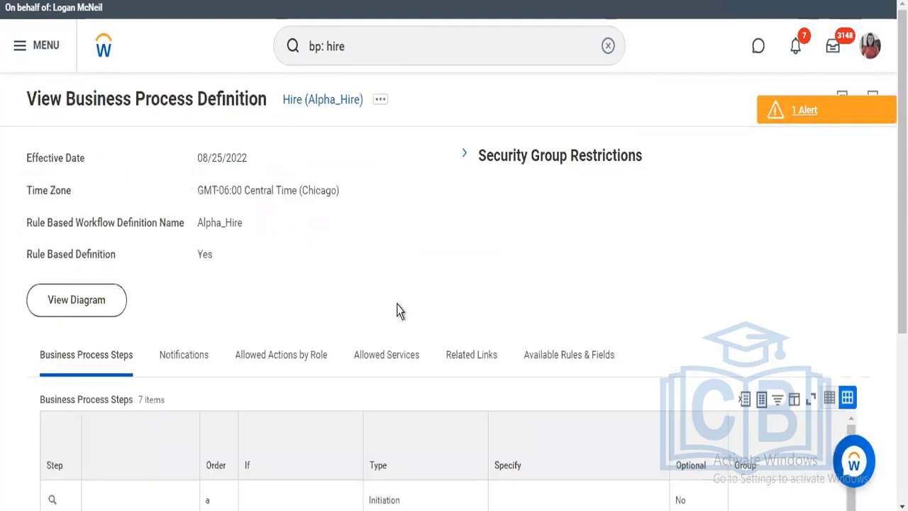
# Review the business process steps of the Hire (Alpha_Hire) definition
pyautogui.scroll(-4, 492, 470)
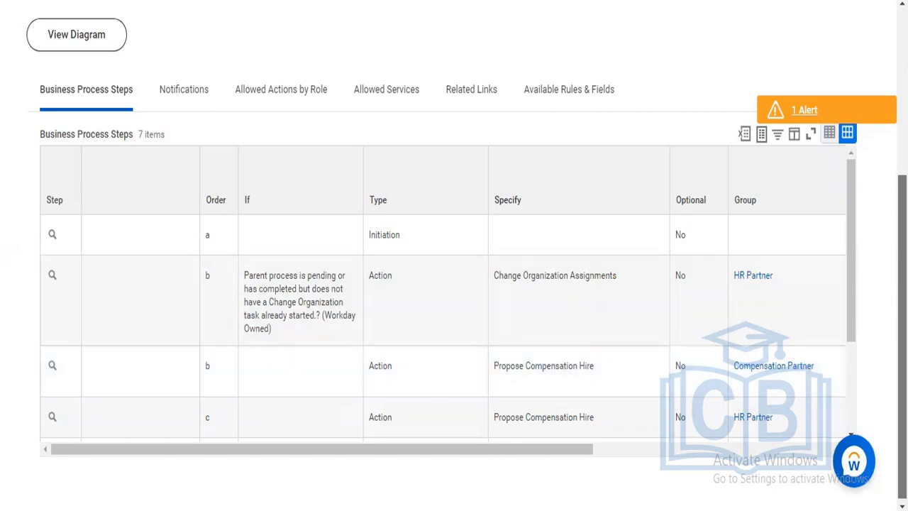
pyautogui.scroll(5, 858, 284)
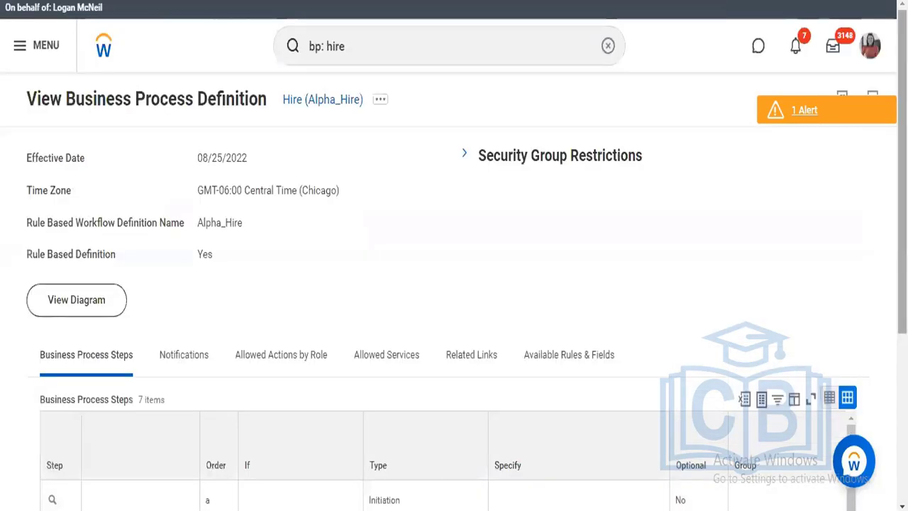
pyautogui.scroll(-4, 508, 385)
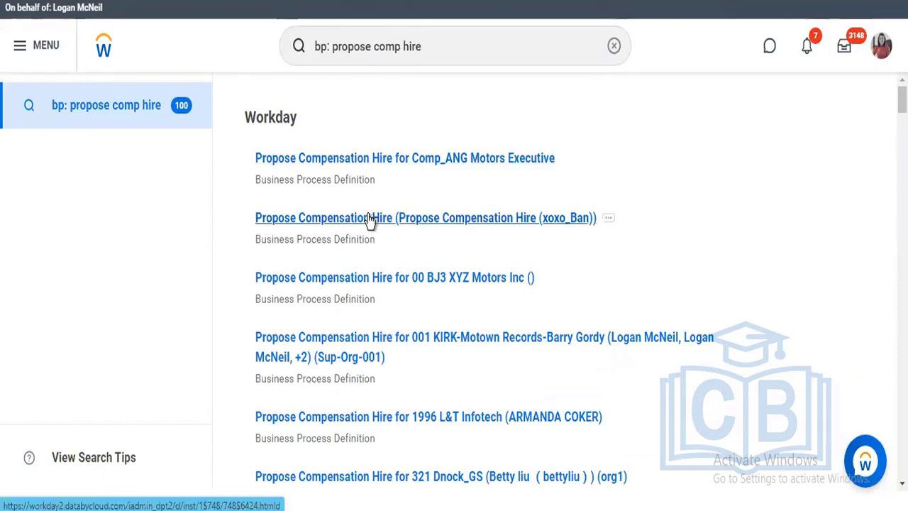
# Open the Propose Compensation Hire (xoxo_Ban) definition from the search results and view its business process steps
pyautogui.click(370, 221)
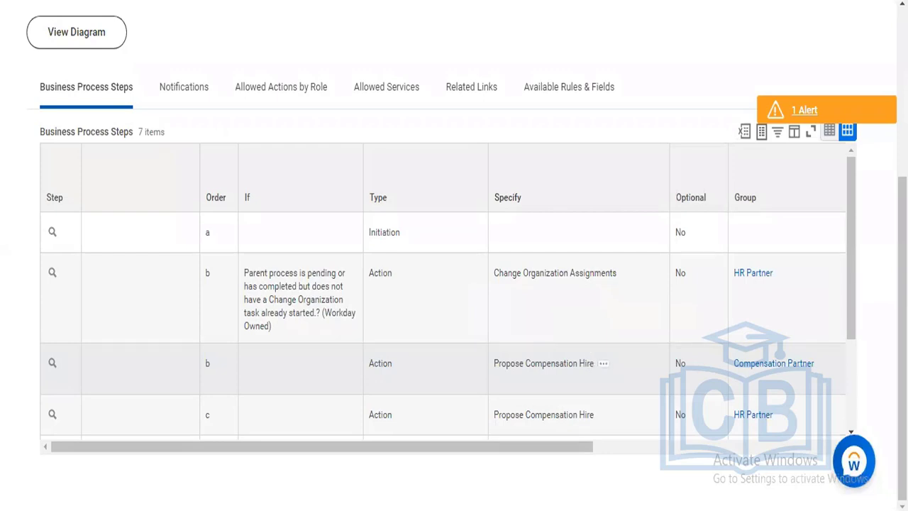
pyautogui.click(534, 0)
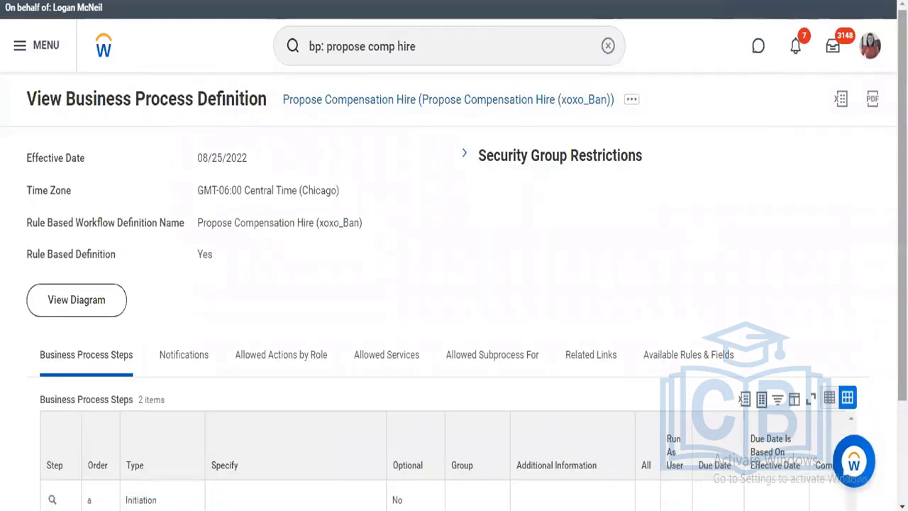
pyautogui.scroll(-2, 397, 397)
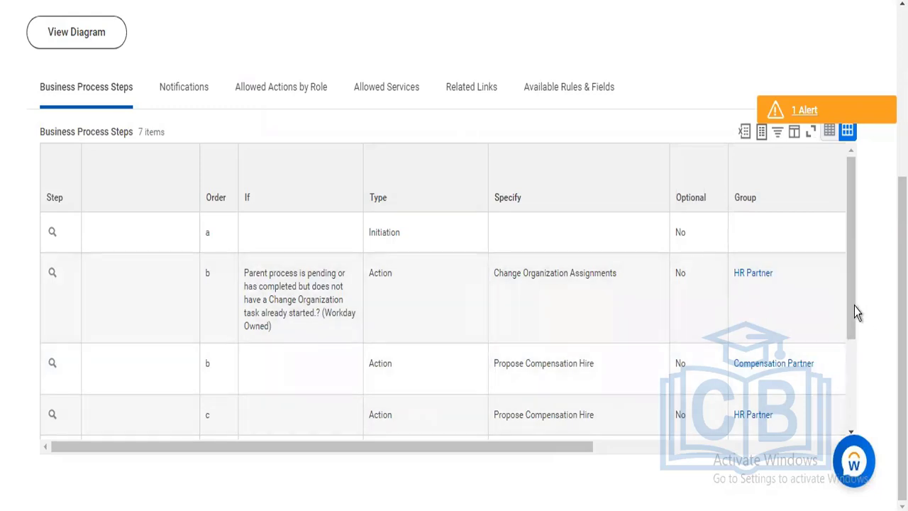
# Open the consolidated approval configuration for step d of Hire (Alpha_Hire), accepting the 08/25/2022 effective date and Central Time (Chicago) time zone
pyautogui.scroll(-2, 853, 347)
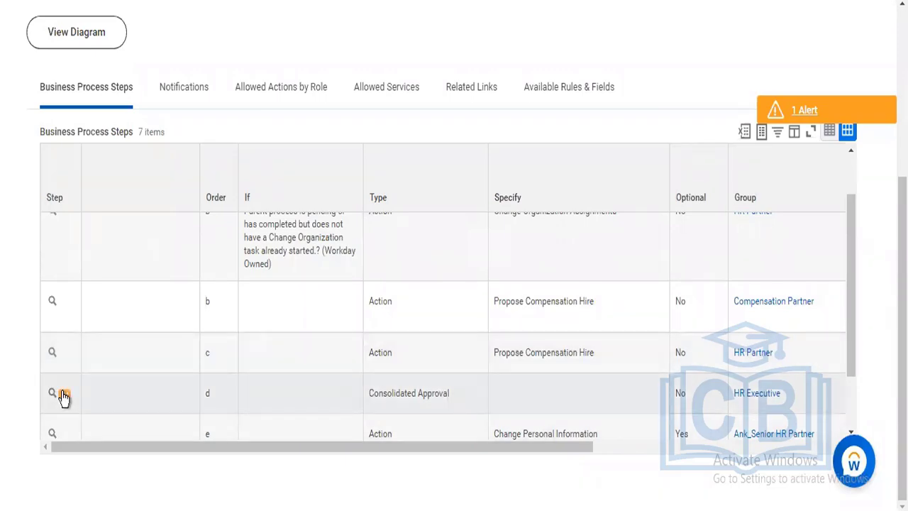
pyautogui.click(63, 396)
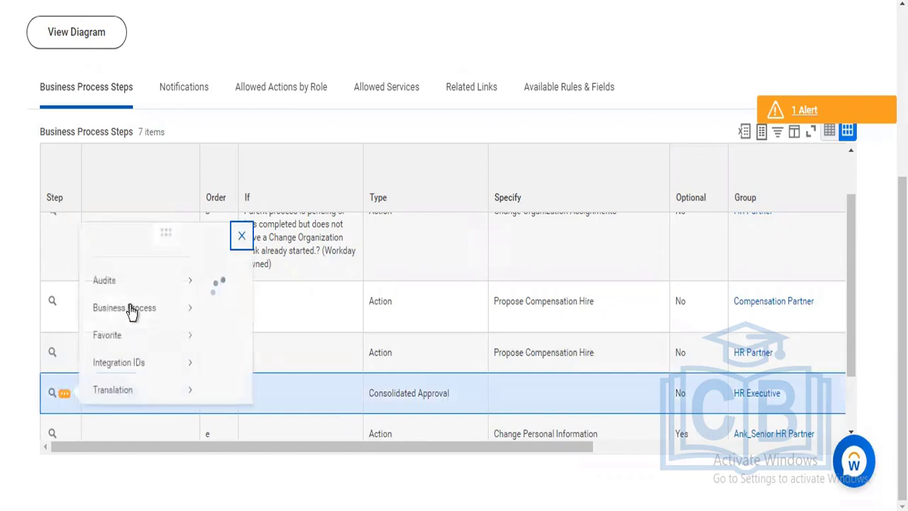
pyautogui.moveTo(132, 272)
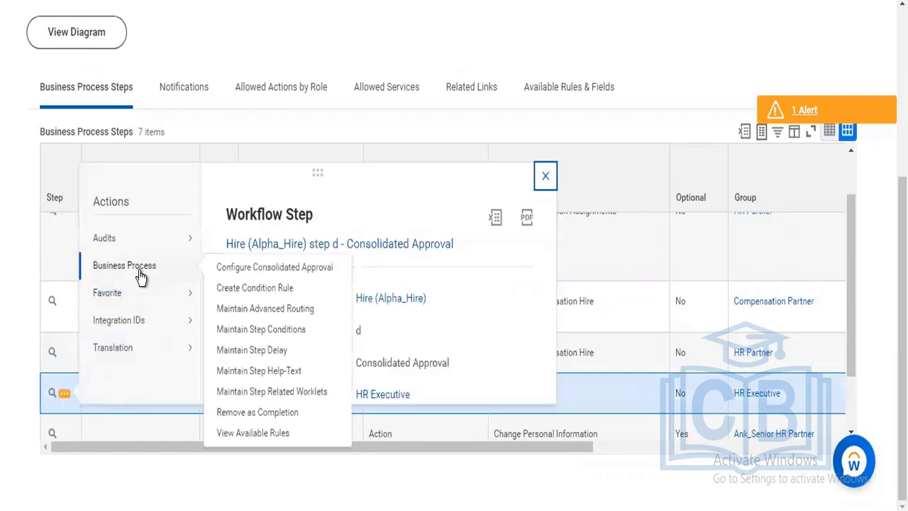
pyautogui.click(253, 268)
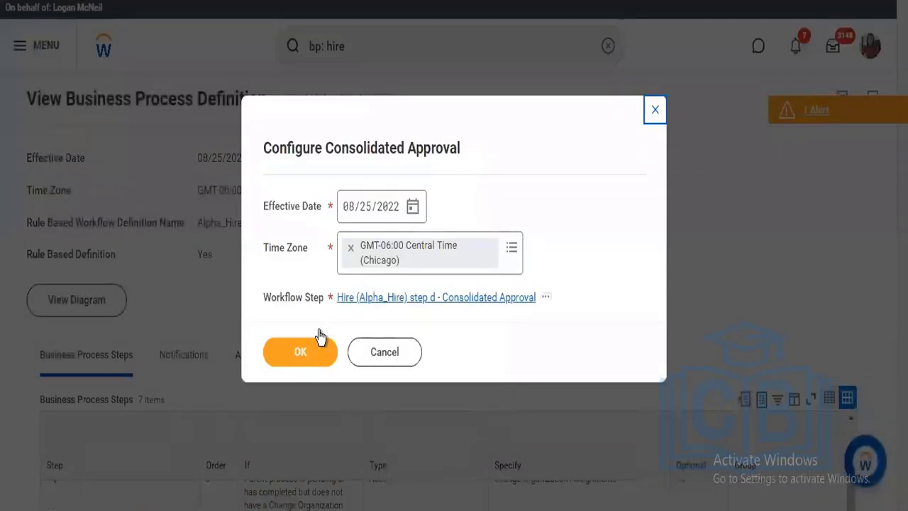
pyautogui.click(299, 353)
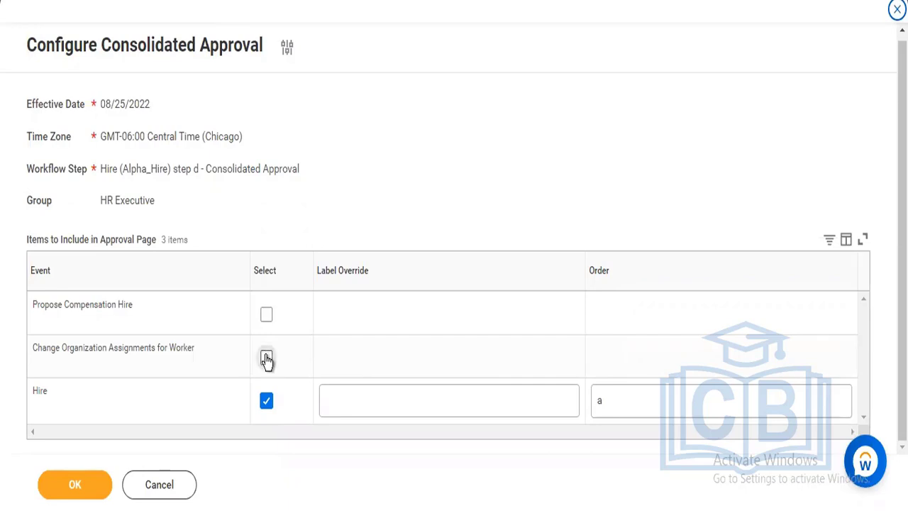
# Include Change Organization Assignments for Worker with order b and Propose Compensation Hire with order c in the approval page items
pyautogui.press('space')
pyautogui.click(267, 316)
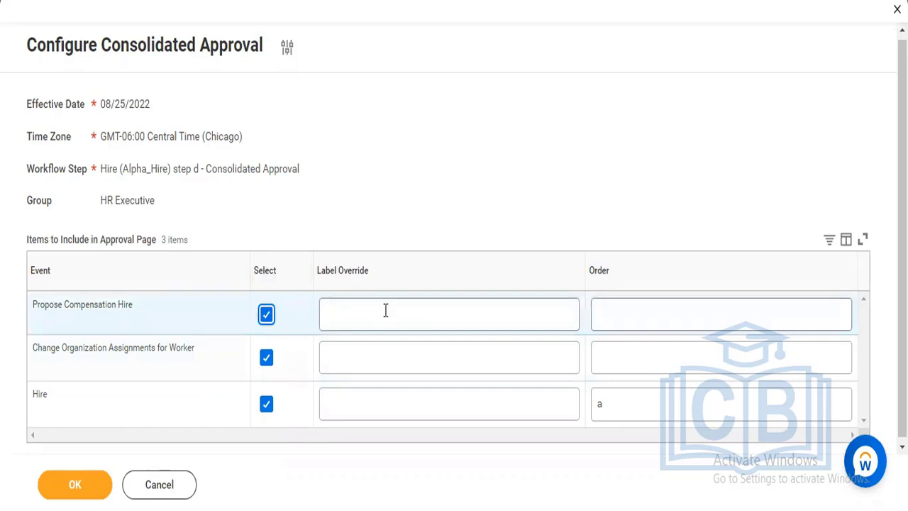
pyautogui.click(619, 408)
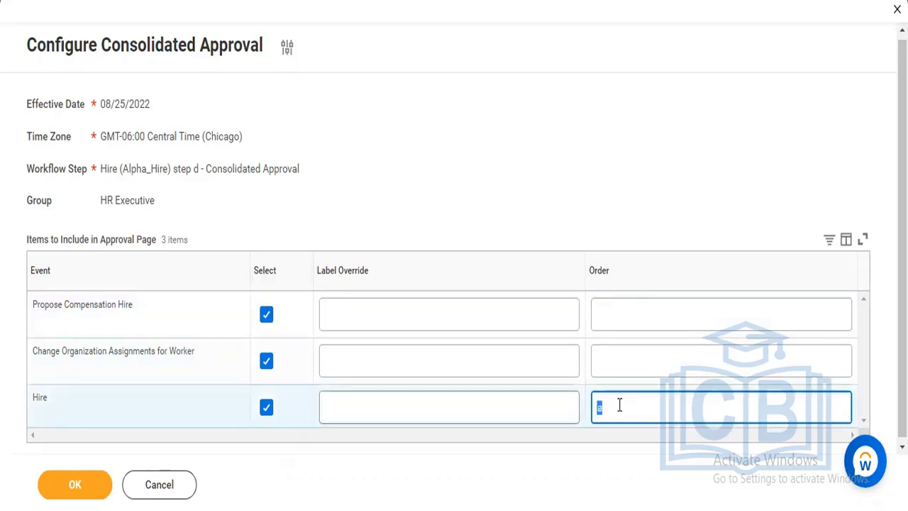
pyautogui.click(608, 352)
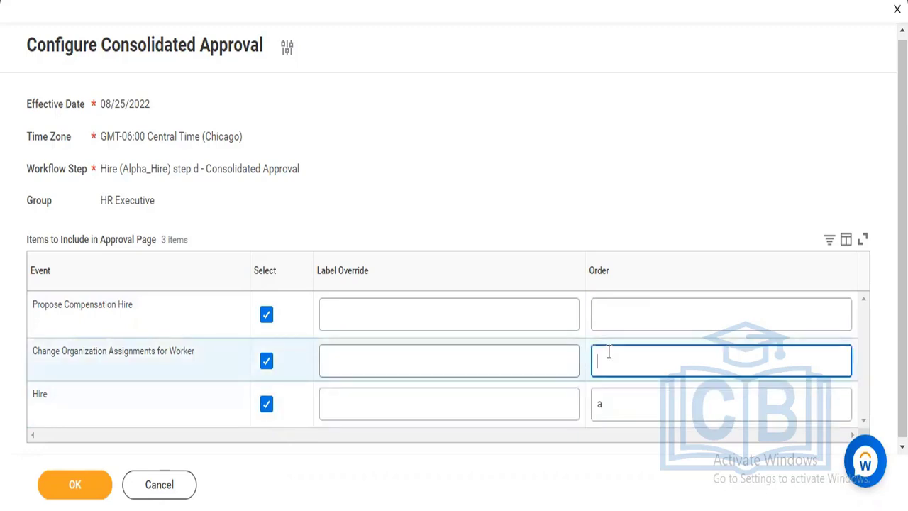
pyautogui.write('b')
pyautogui.click(608, 315)
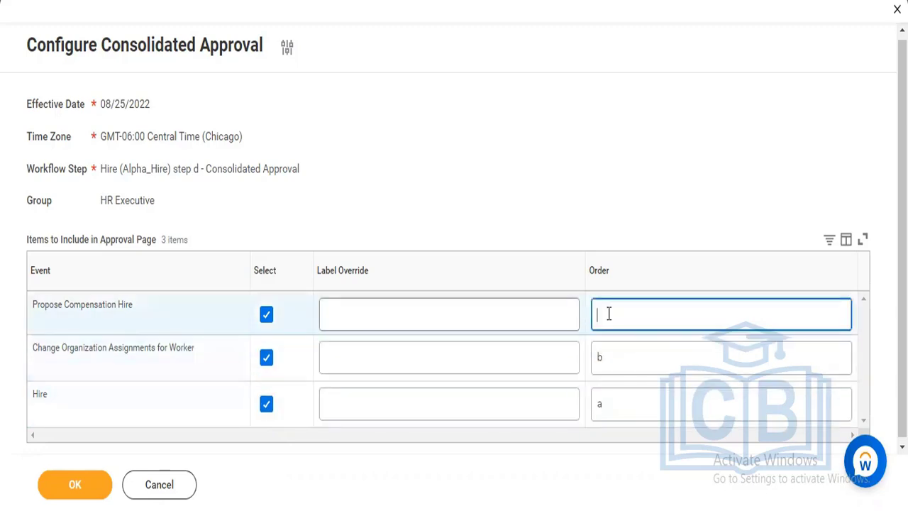
pyautogui.write('c')
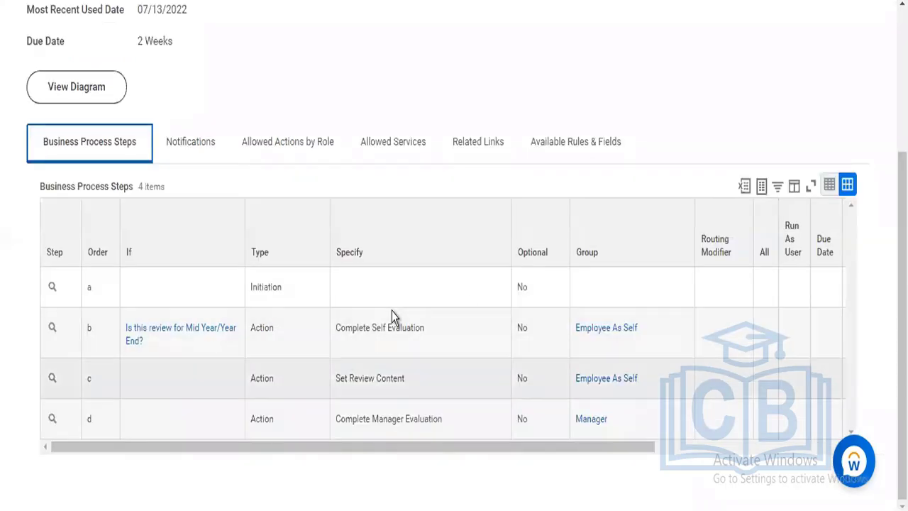
# Discard the unsaved Configure Consolidated Approval changes for step d of Hire (Alpha_Hire)
pyautogui.scroll(3, 451, 178)
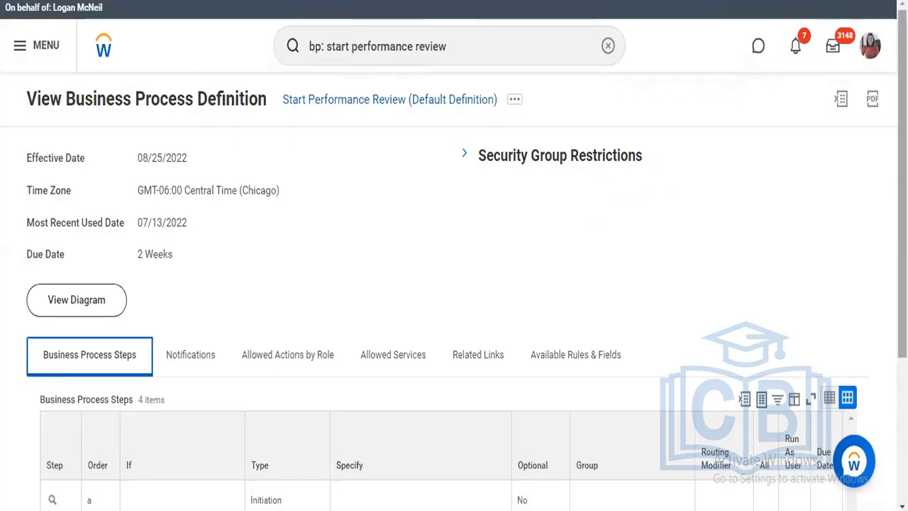
pyautogui.scroll(-3, 506, 397)
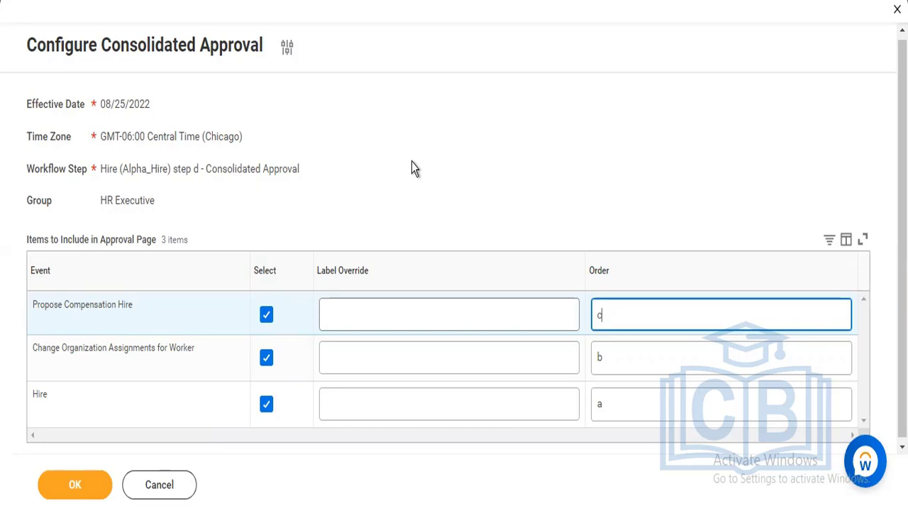
pyautogui.click(158, 485)
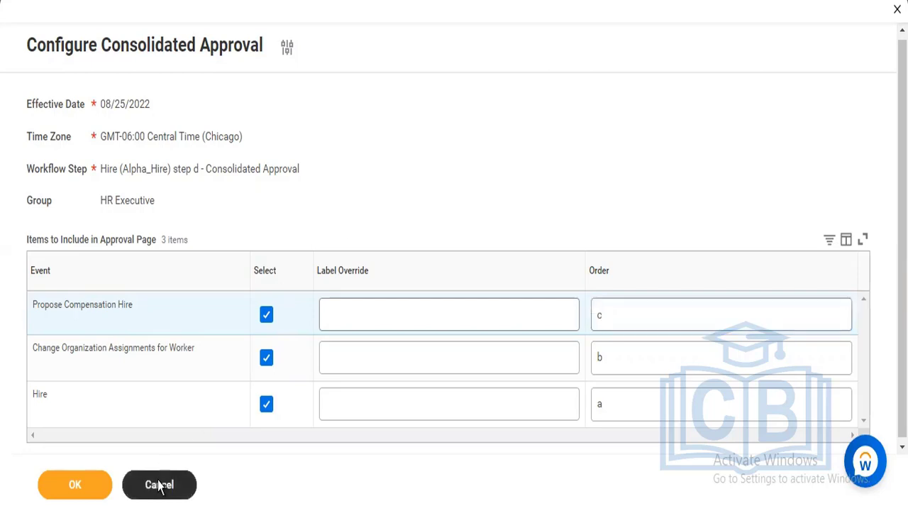
pyautogui.click(159, 485)
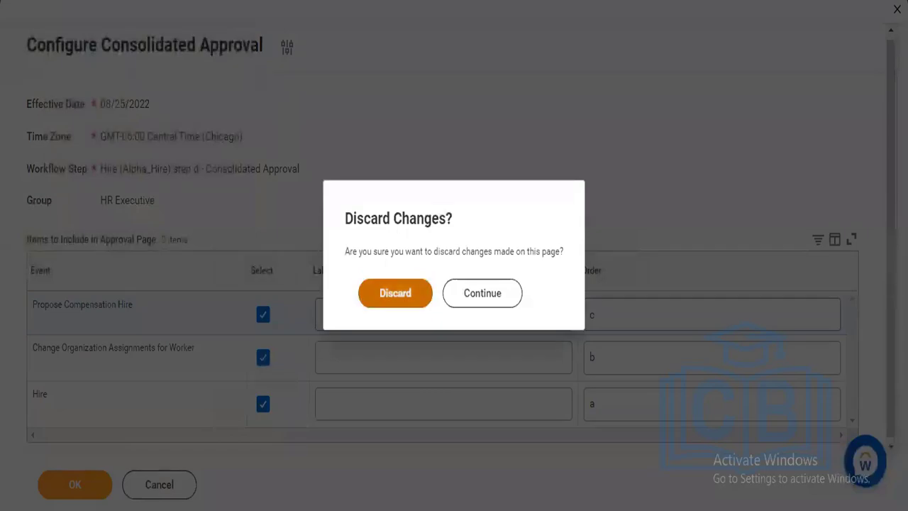
pyautogui.click(395, 293)
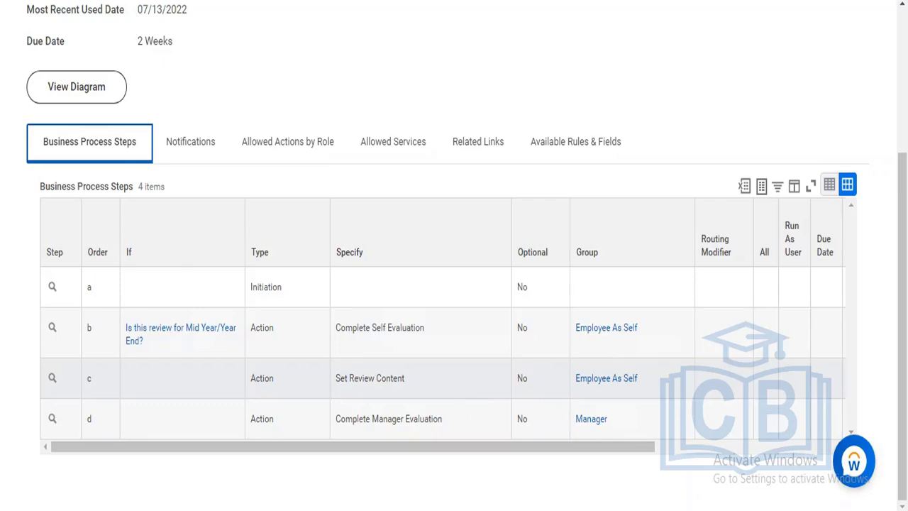
# Review the business process steps and the related policy actions of Start Performance Review (Default Definition)
pyautogui.scroll(3, 839, 100)
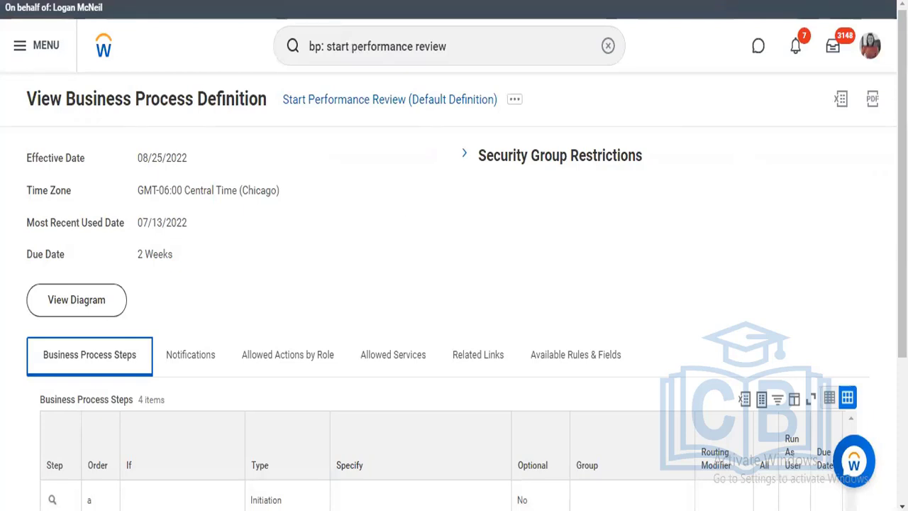
pyautogui.scroll(-3, 577, 349)
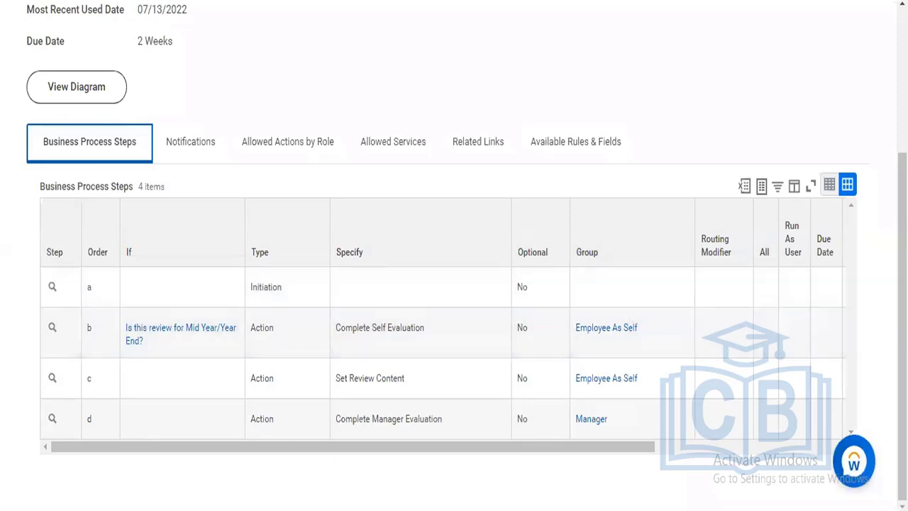
pyautogui.scroll(3, 841, 96)
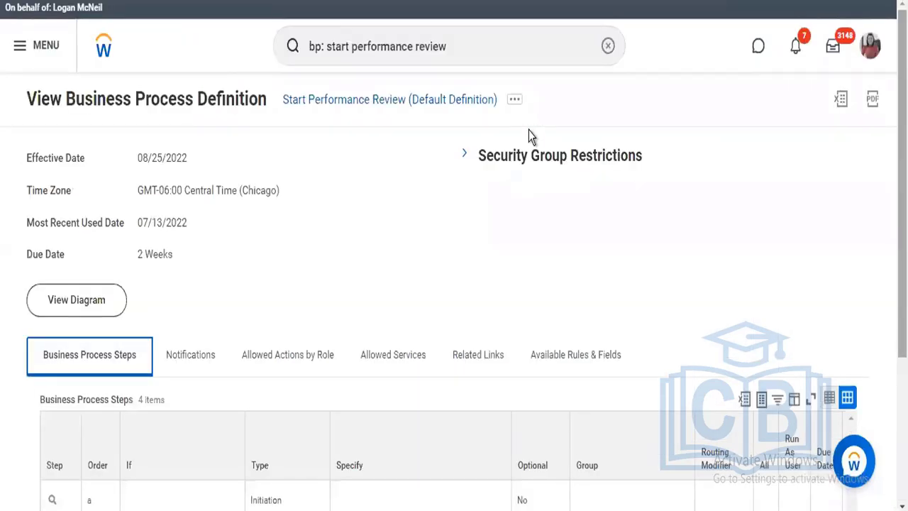
pyautogui.click(513, 103)
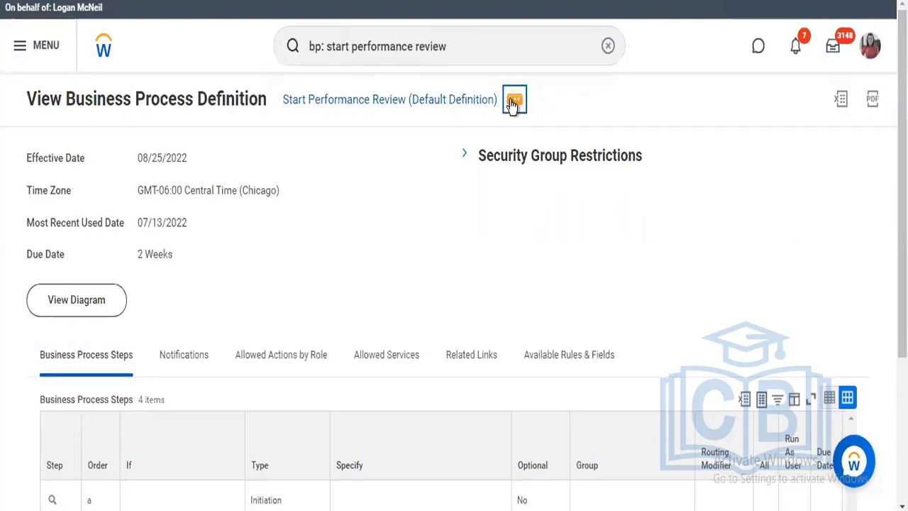
pyautogui.click(513, 103)
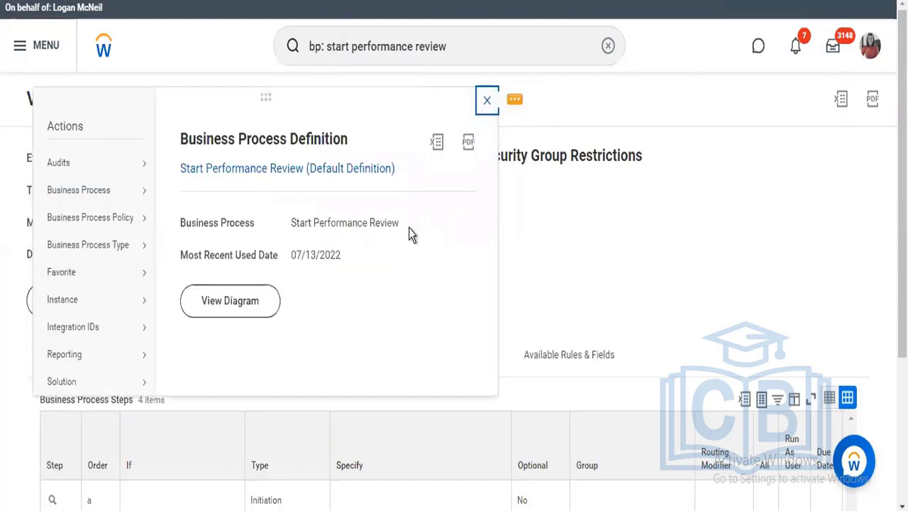
pyautogui.moveTo(137, 229)
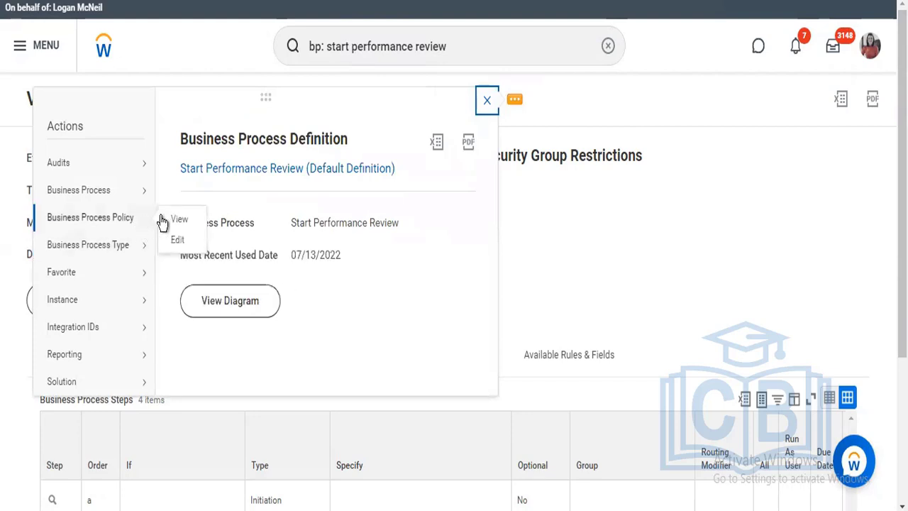
pyautogui.click(603, 256)
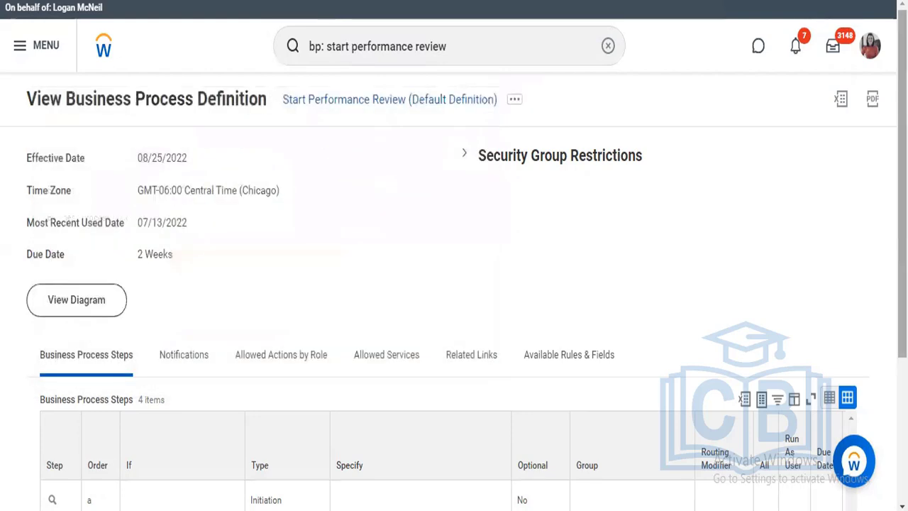
# View the business process security policy of Start Performance Review from its default definition
pyautogui.scroll(-3, 387, 436)
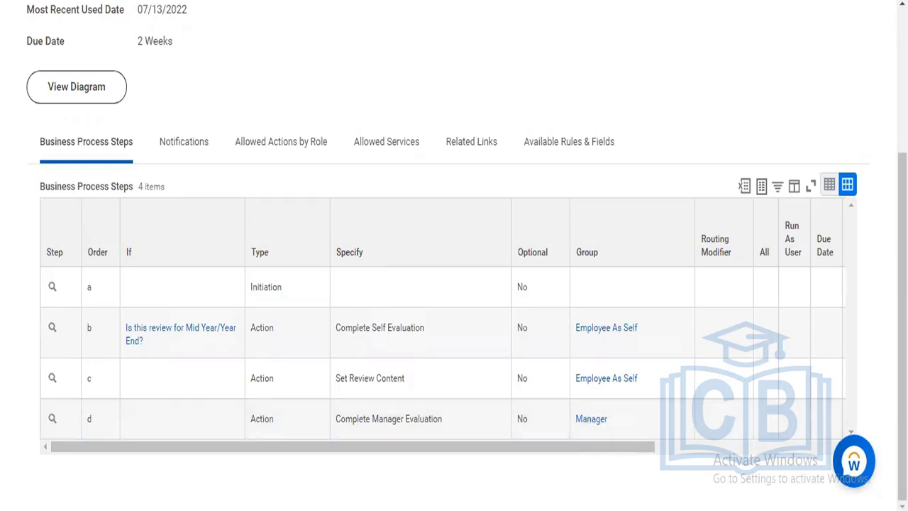
pyautogui.scroll(3, 423, 197)
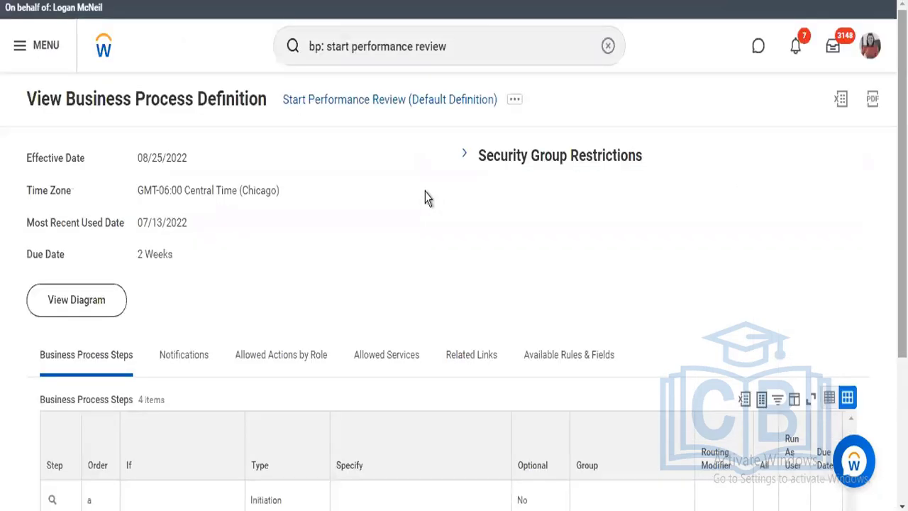
pyautogui.click(513, 102)
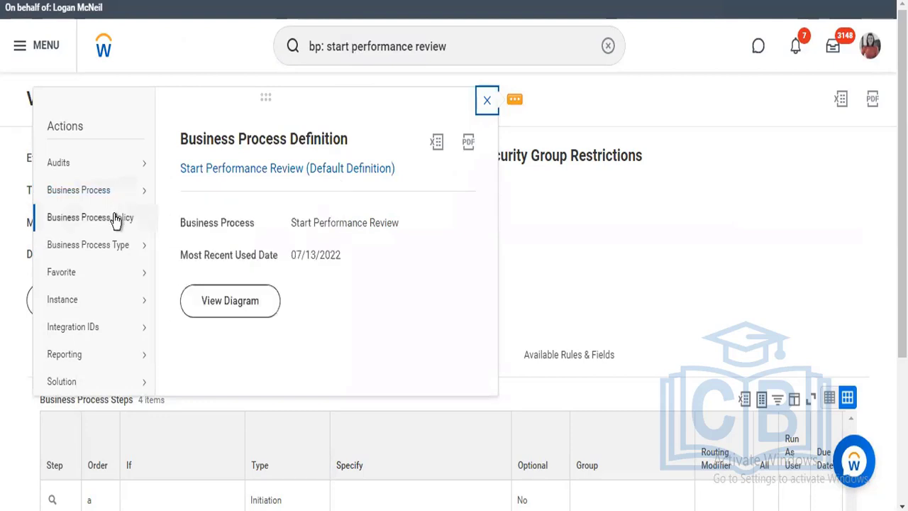
pyautogui.moveTo(116, 223)
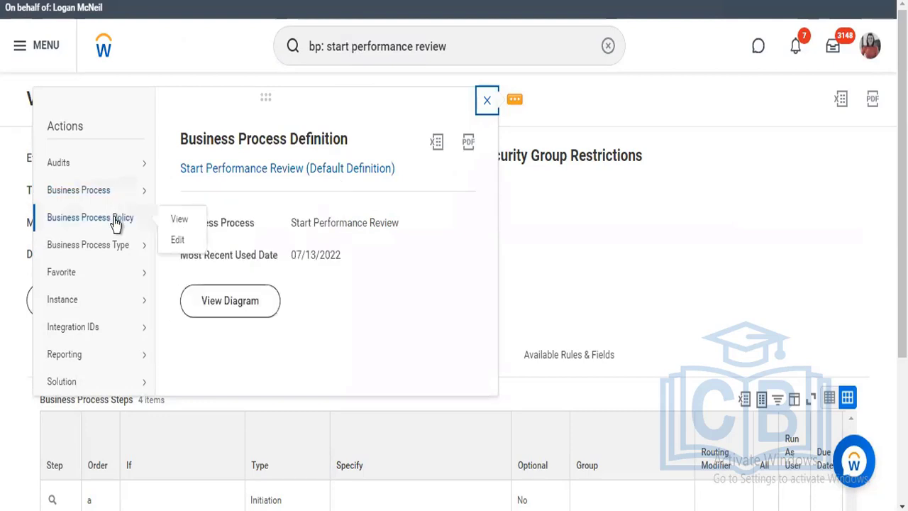
pyautogui.click(178, 222)
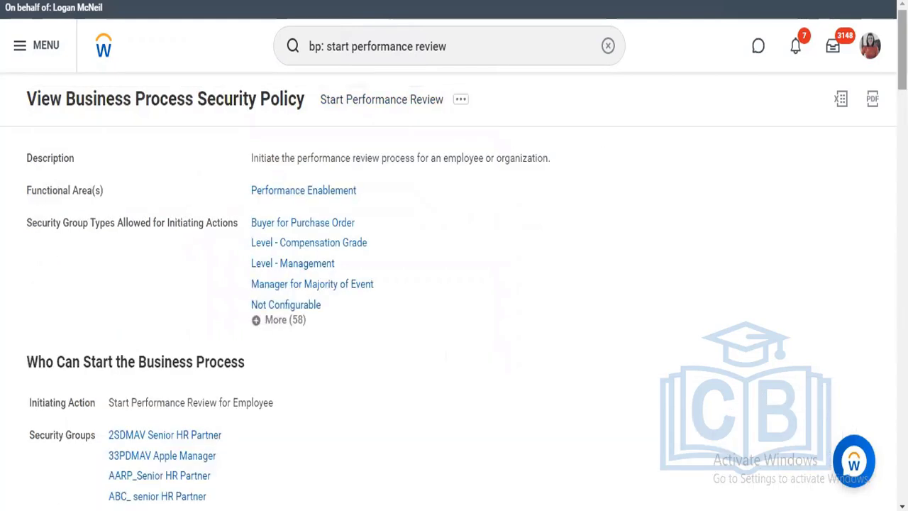
# Examine the Start Performance Review security policy, from the groups allowed to initiate and act on the process to the policy restrictions
pyautogui.scroll(-3, 454, 256)
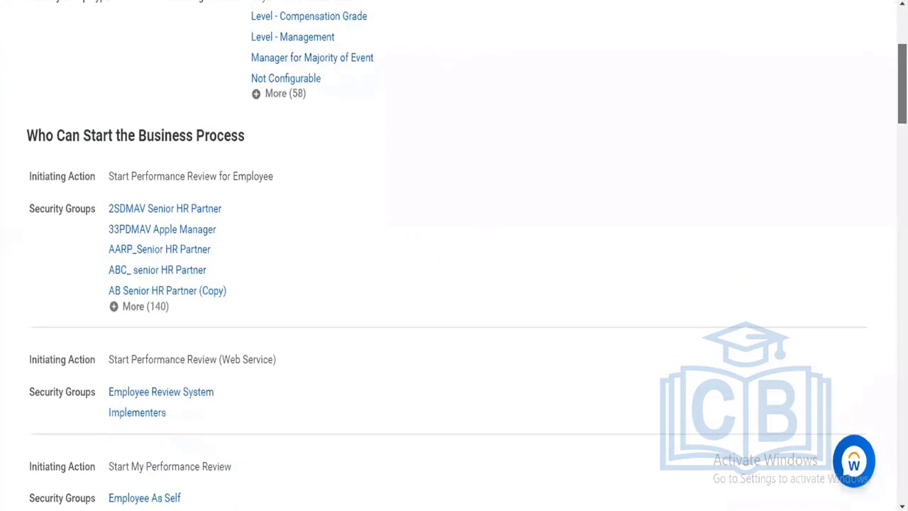
pyautogui.scroll(-3, 563, 282)
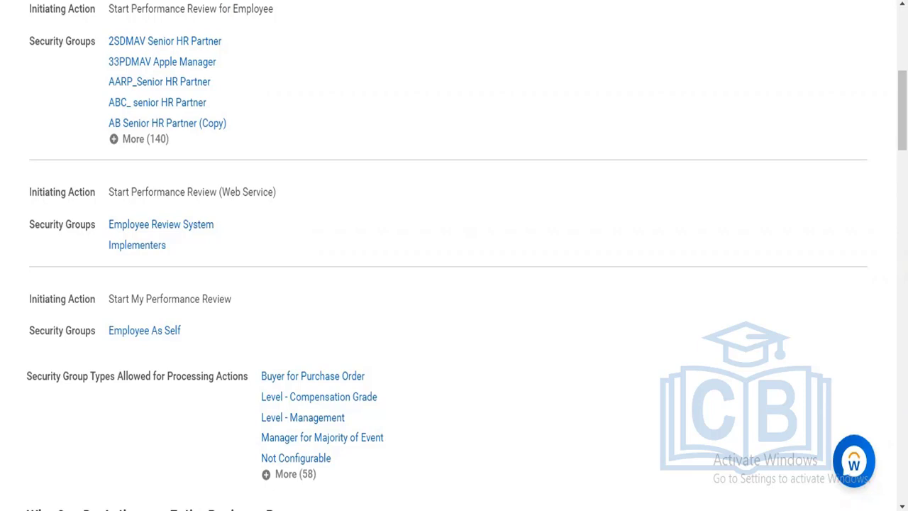
pyautogui.scroll(-3, 453, 255)
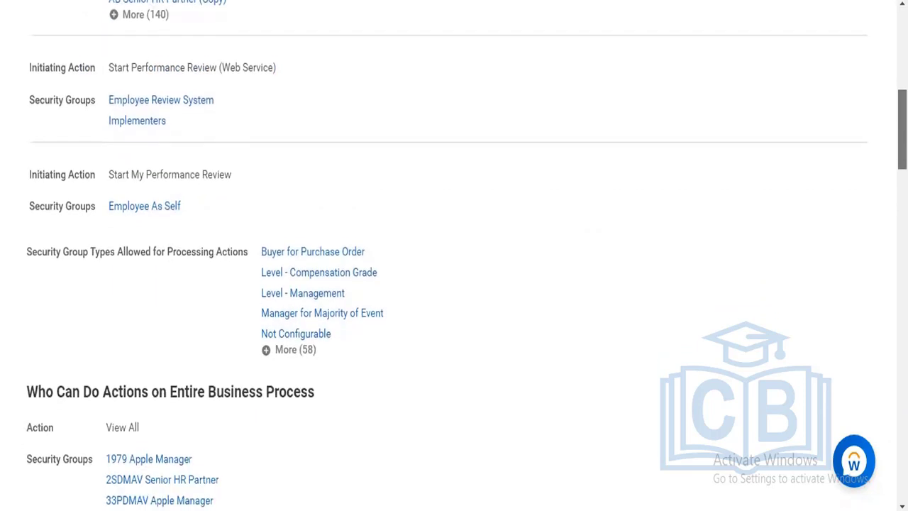
pyautogui.scroll(-3, 454, 255)
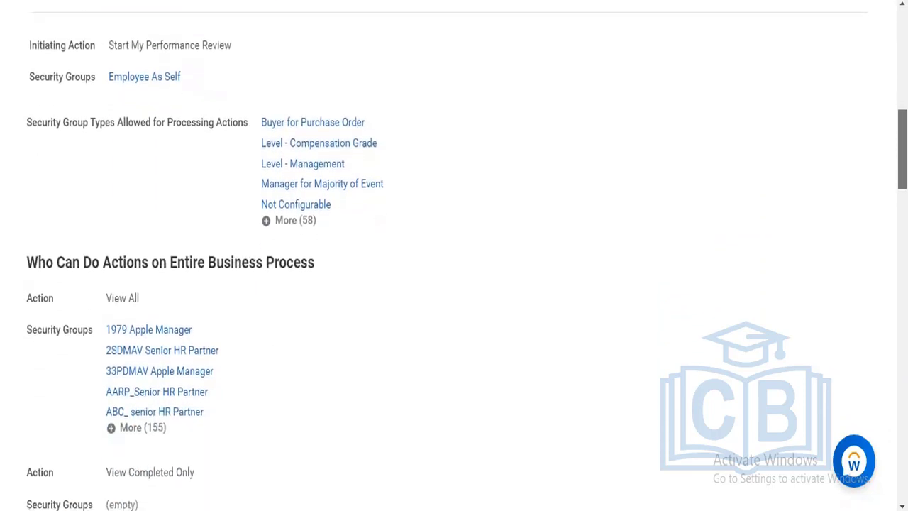
pyautogui.scroll(-1, 454, 255)
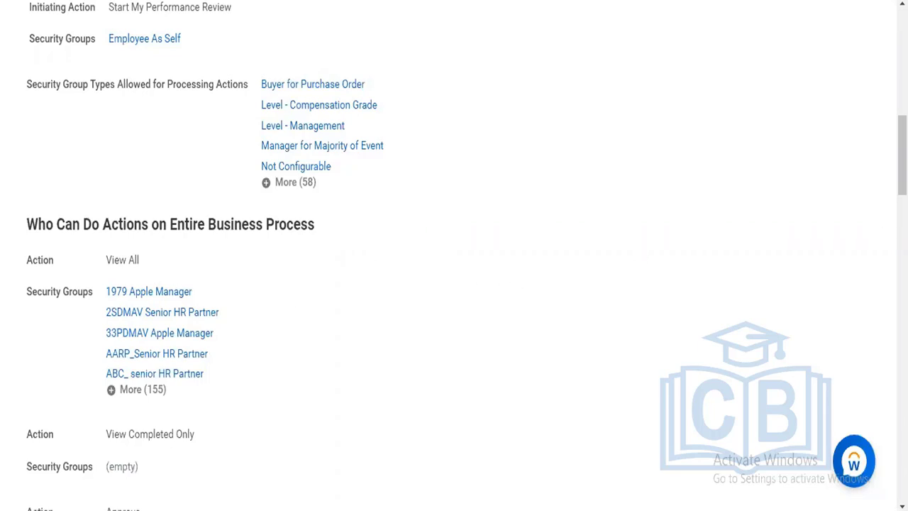
pyautogui.scroll(-3, 573, 355)
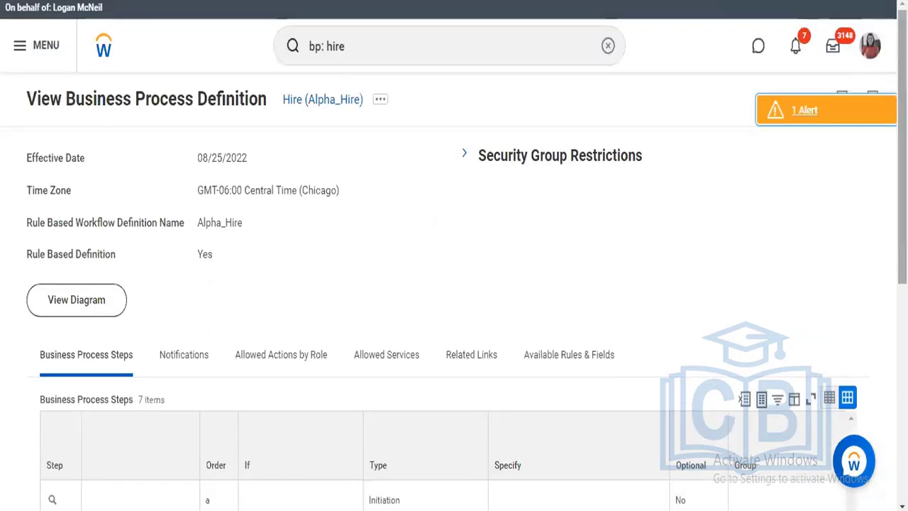
pyautogui.scroll(-3, 538, 253)
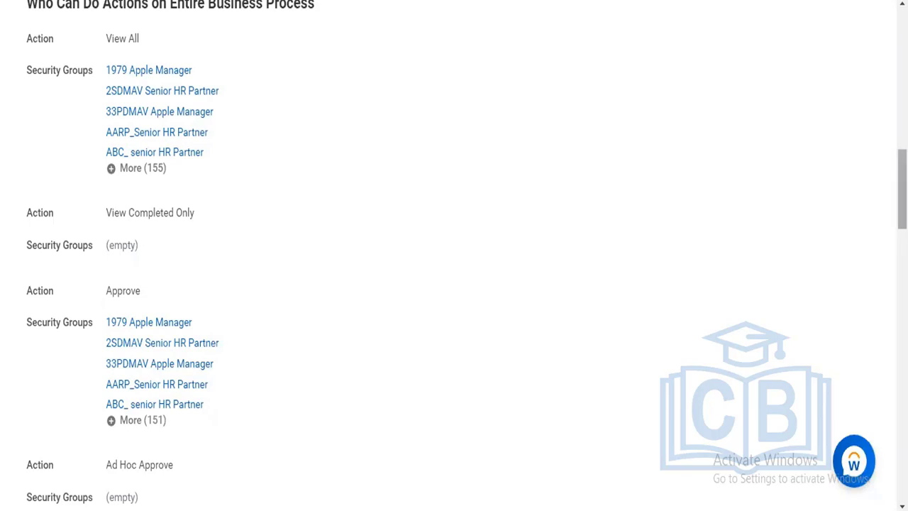
pyautogui.moveTo(902, 188); pyautogui.dragTo(903, 458)
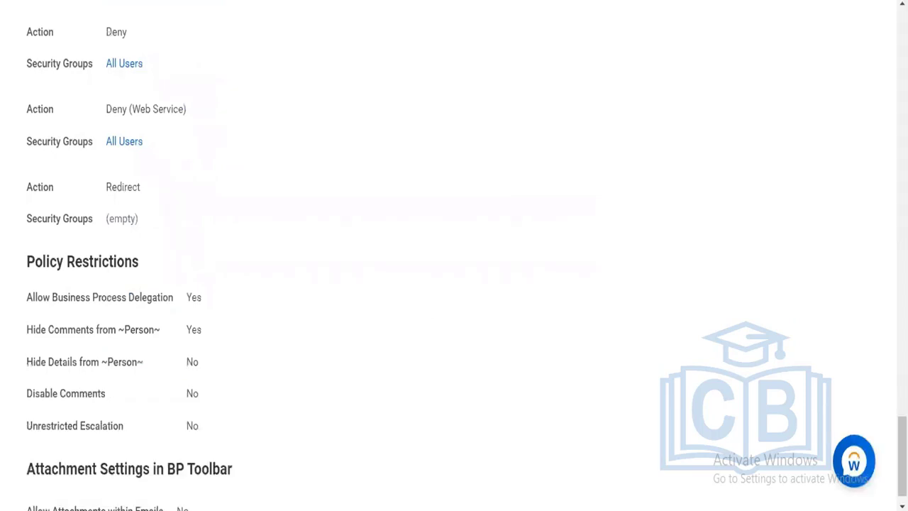
# Return to the Start Performance Review definition and search for "bp: set review content"
pyautogui.scroll(6, 792, 136)
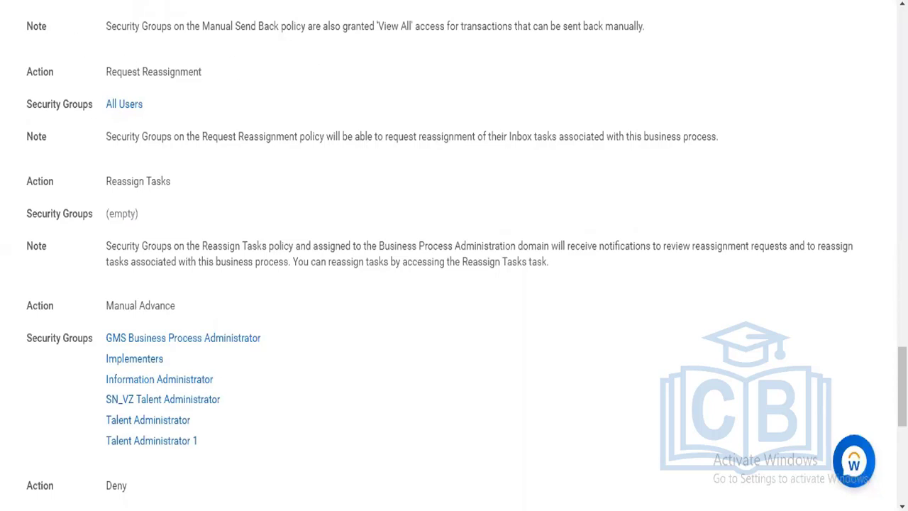
pyautogui.hotkey('alt', 'Left')
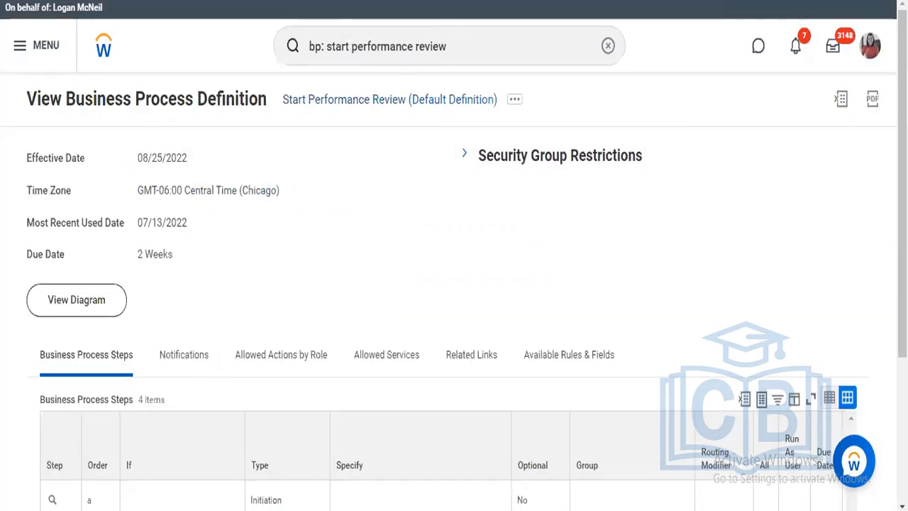
pyautogui.click(464, 33)
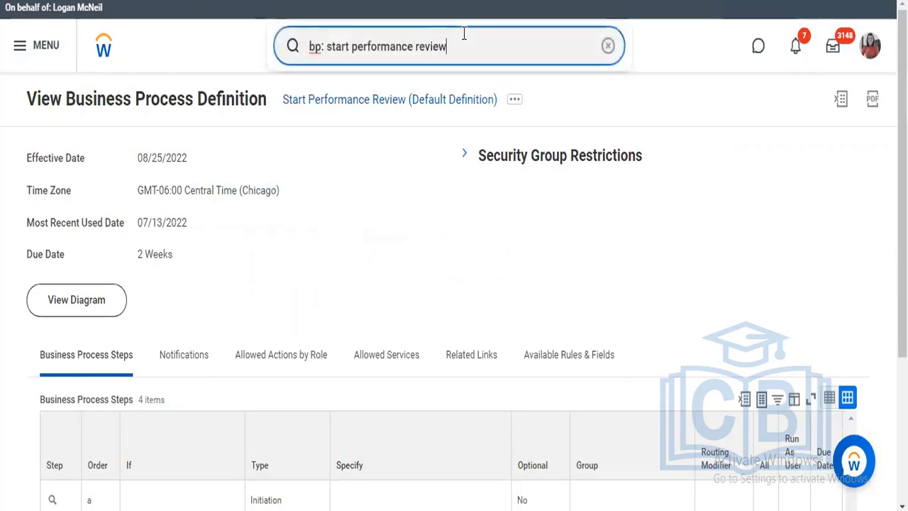
pyautogui.press('BackSpace')
pyautogui.press('BackSpace')
pyautogui.press('BackSpace')
pyautogui.press('BackSpace')
pyautogui.press('BackSpace')
pyautogui.press('BackSpace')
pyautogui.press('BackSpace')
pyautogui.press('BackSpace')
pyautogui.press('BackSpace')
pyautogui.press('BackSpace')
pyautogui.press('BackSpace')
pyautogui.press('BackSpace')
pyautogui.press('BackSpace')
pyautogui.press('BackSpace')
pyautogui.press('BackSpace')
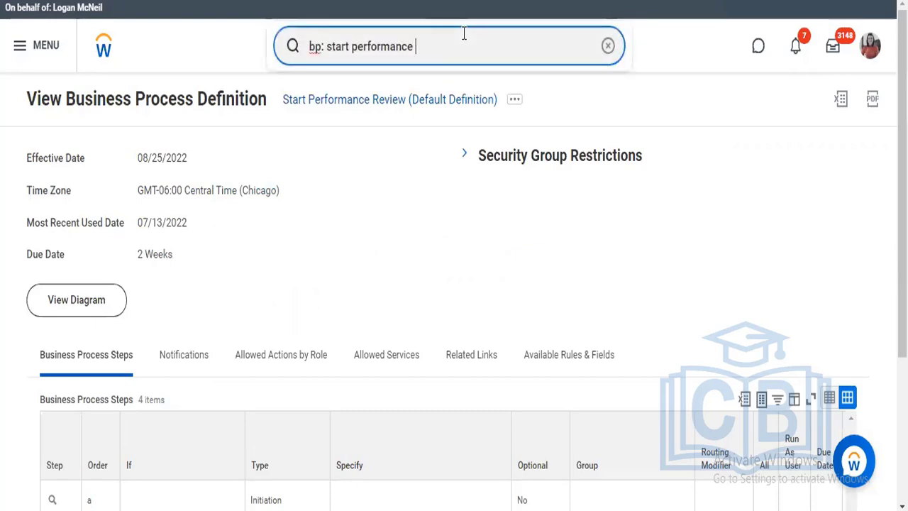
pyautogui.press('BackSpace')
pyautogui.press('BackSpace')
pyautogui.press('BackSpace')
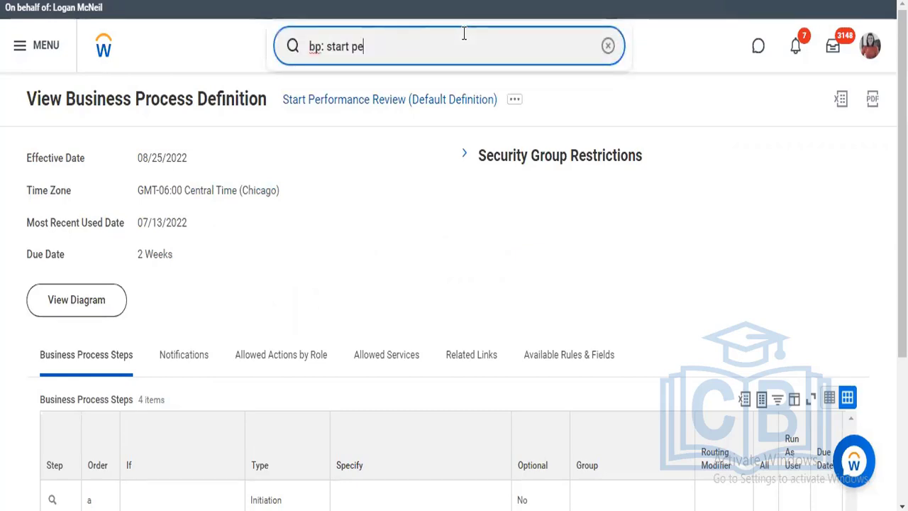
pyautogui.press('BackSpace')
pyautogui.press('BackSpace')
pyautogui.press('BackSpace')
pyautogui.press('BackSpace')
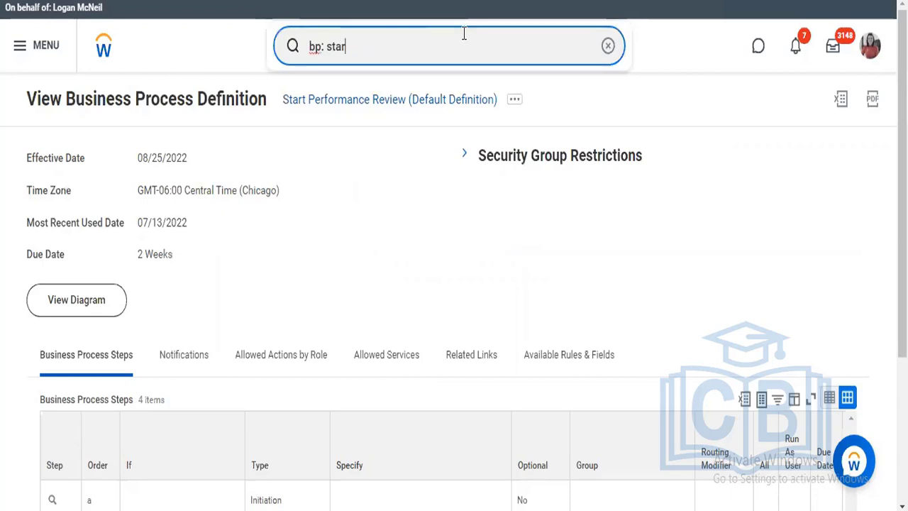
pyautogui.press('BackSpace')
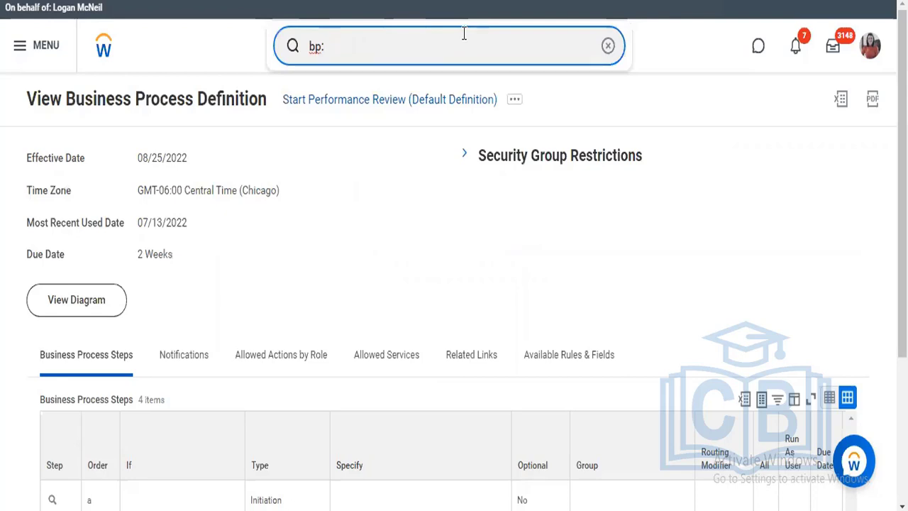
pyautogui.write('set review c')
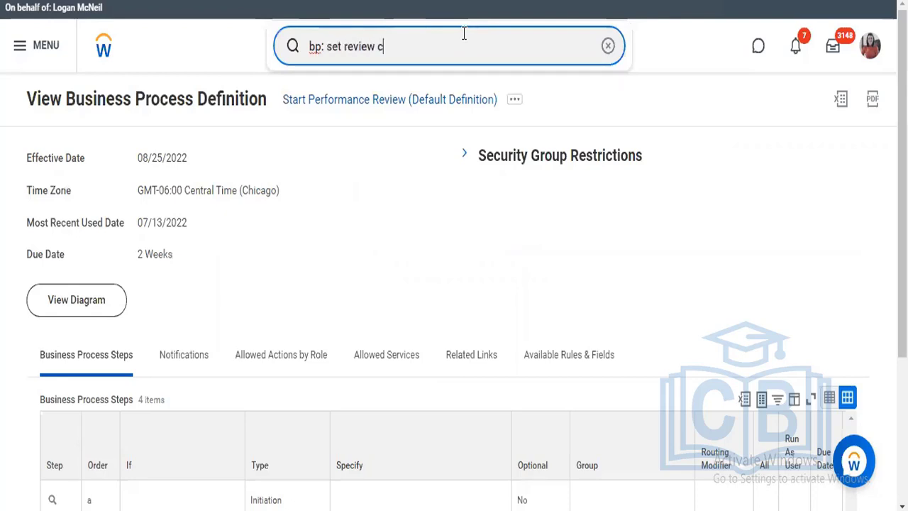
pyautogui.write('onttent')
pyautogui.press('BackSpace')
pyautogui.press('BackSpace')
pyautogui.press('BackSpace')
pyautogui.press('BackSpace')
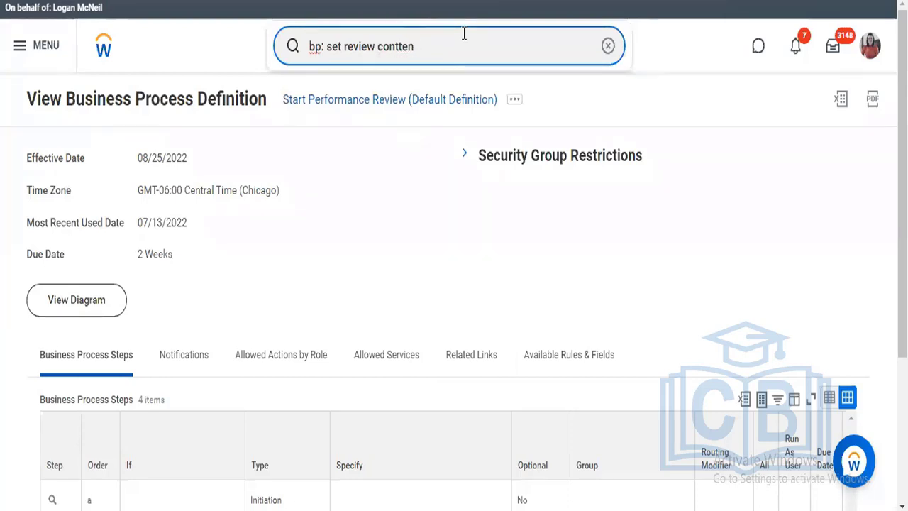
pyautogui.write('ent')
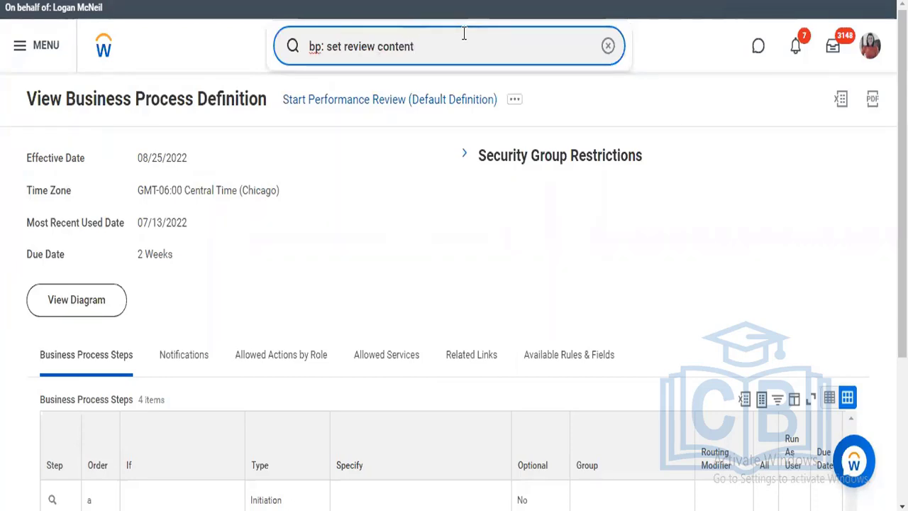
# Check the Set Review Content step of Start Performance Review and open Set Review Content for Performance Review (Default Definition)
pyautogui.scroll(-3, 781, 151)
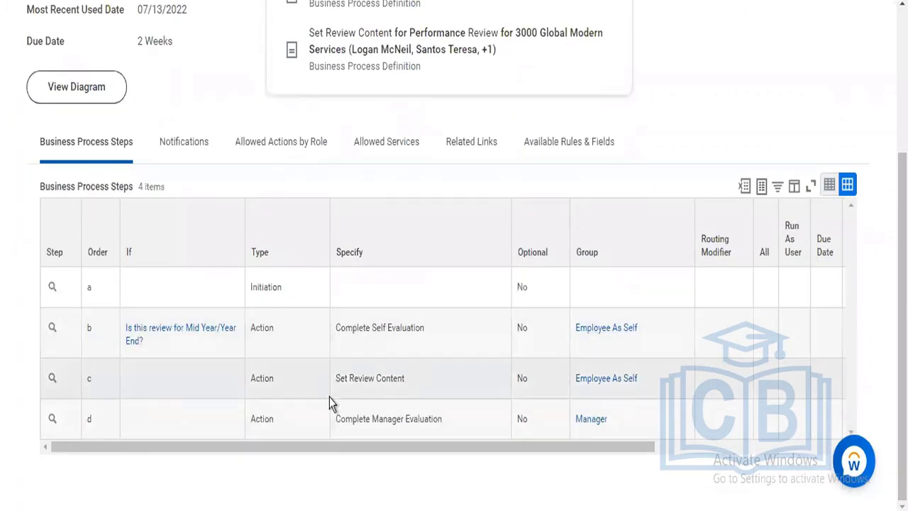
pyautogui.moveTo(345, 389)
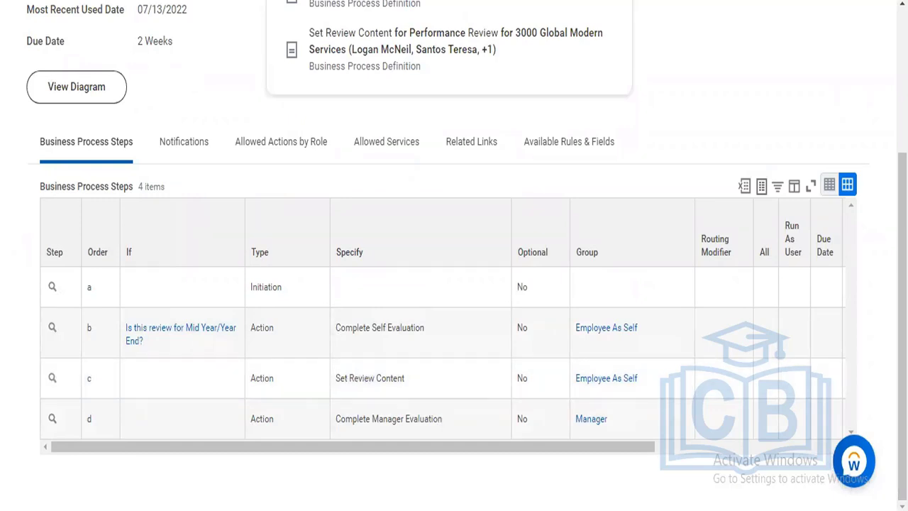
pyautogui.scroll(3, 579, 177)
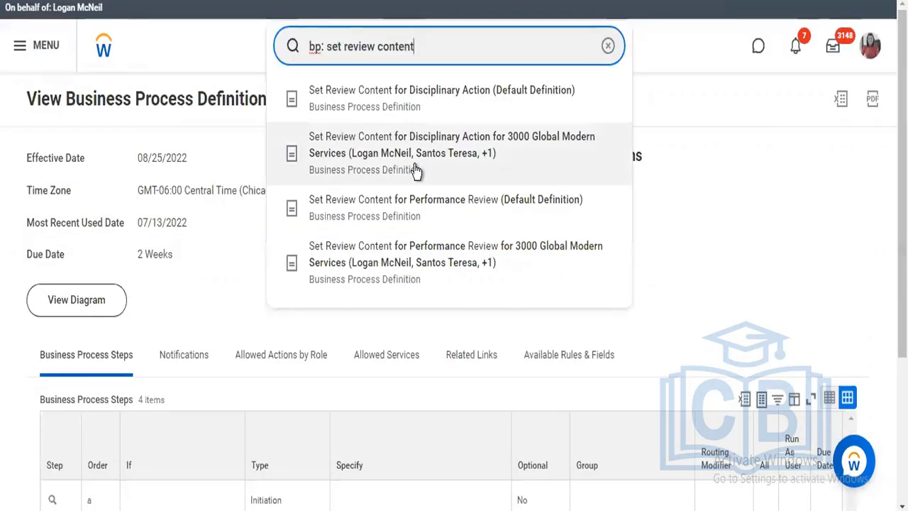
pyautogui.click(418, 216)
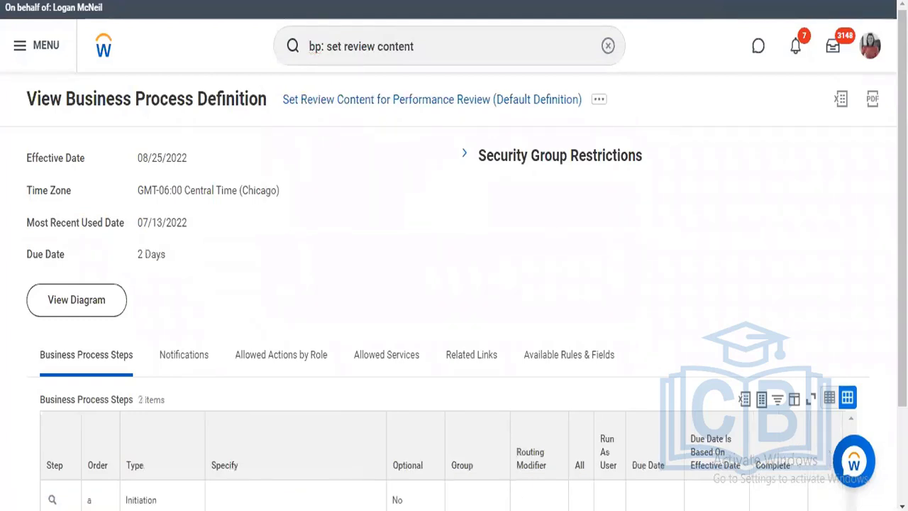
# Review the business process steps of Set Review Content for Performance Review and display its business process policy actions
pyautogui.scroll(-2, 419, 379)
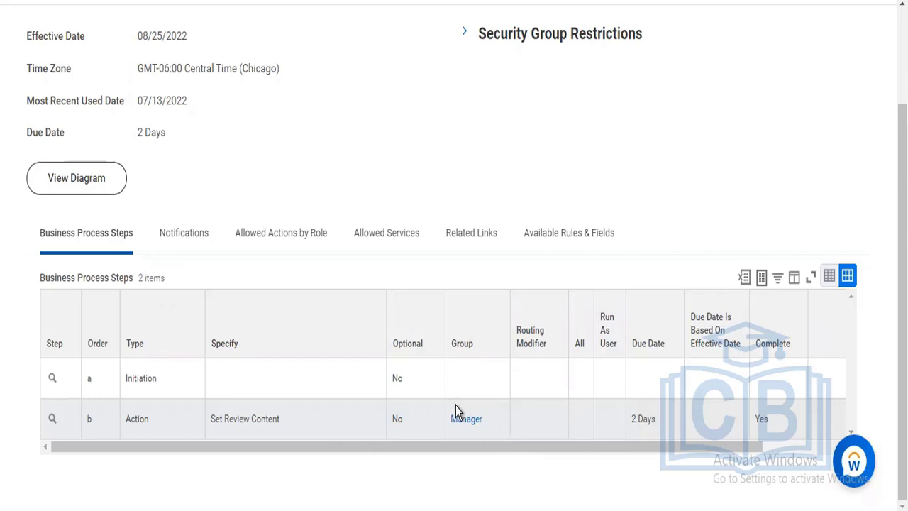
pyautogui.scroll(3, 513, 168)
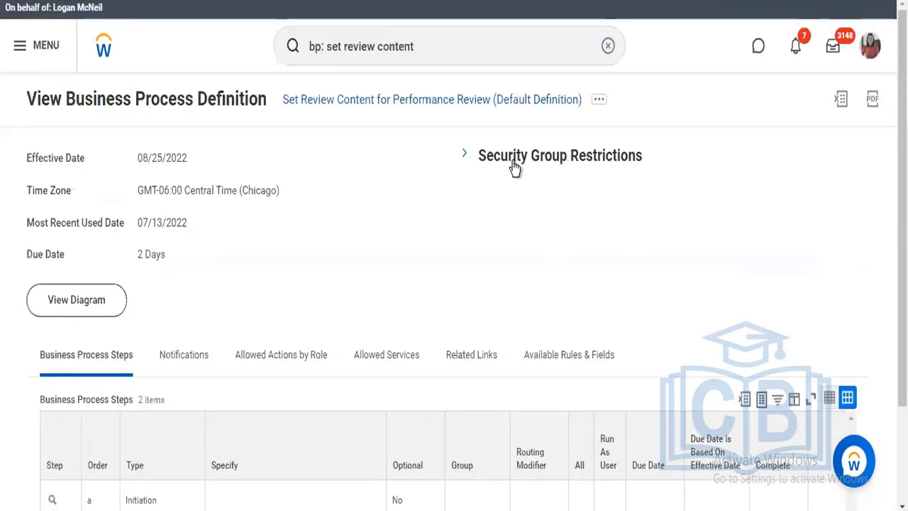
pyautogui.click(600, 100)
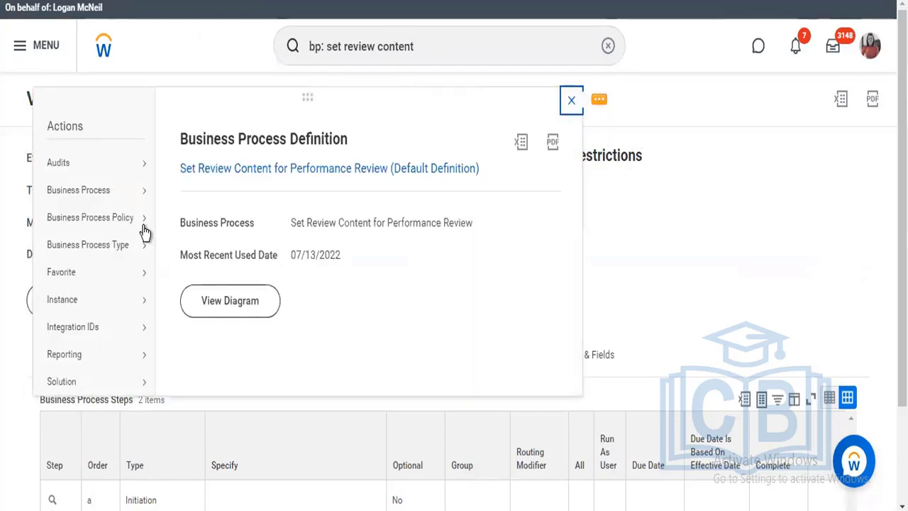
pyautogui.moveTo(142, 227)
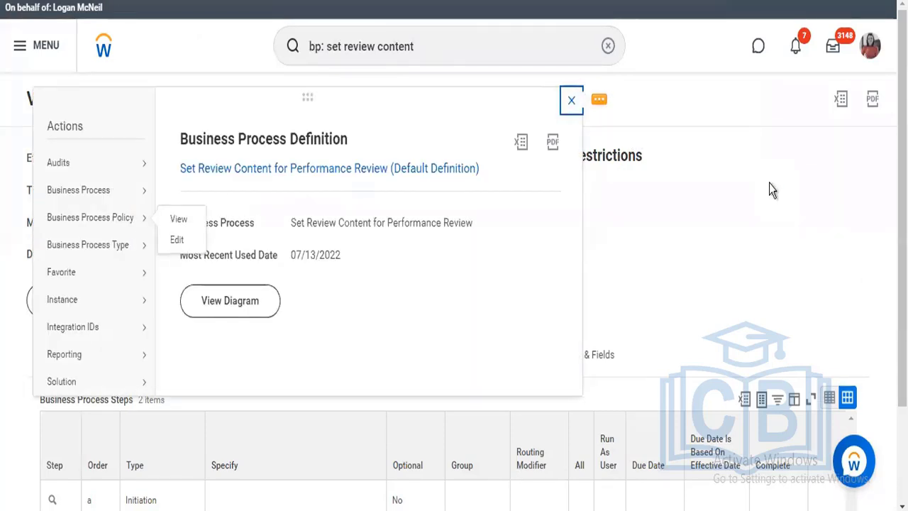
# Search for "bp: get additional review" to look through the matching business process definitions, and clear the search
pyautogui.click(429, 51)
pyautogui.click(429, 51)
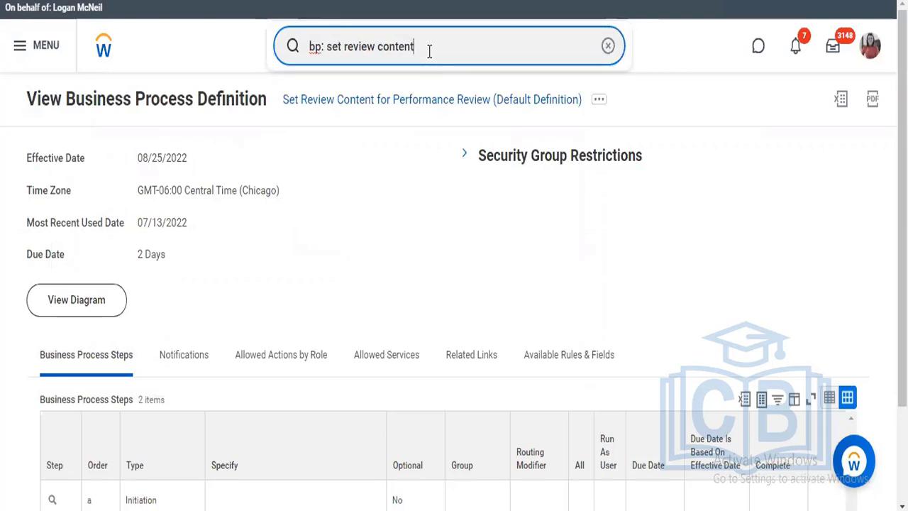
pyautogui.press('BackSpace')
pyautogui.press('BackSpace')
pyautogui.press('BackSpace')
pyautogui.press('BackSpace')
pyautogui.press('BackSpace')
pyautogui.press('BackSpace')
pyautogui.press('BackSpace')
pyautogui.press('BackSpace')
pyautogui.press('BackSpace')
pyautogui.press('BackSpace')
pyautogui.press('BackSpace')
pyautogui.press('BackSpace')
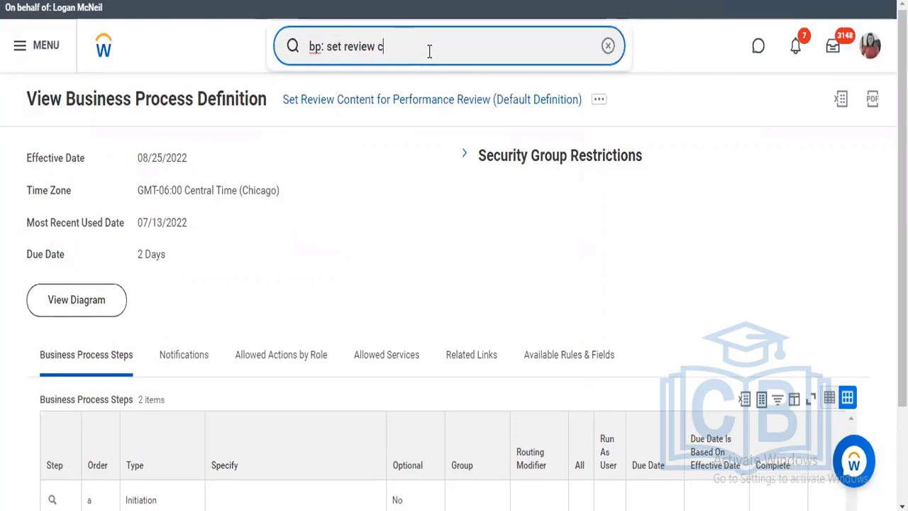
pyautogui.press('BackSpace')
pyautogui.press('BackSpace')
pyautogui.press('BackSpace')
pyautogui.press('BackSpace')
pyautogui.press('BackSpace')
pyautogui.press('BackSpace')
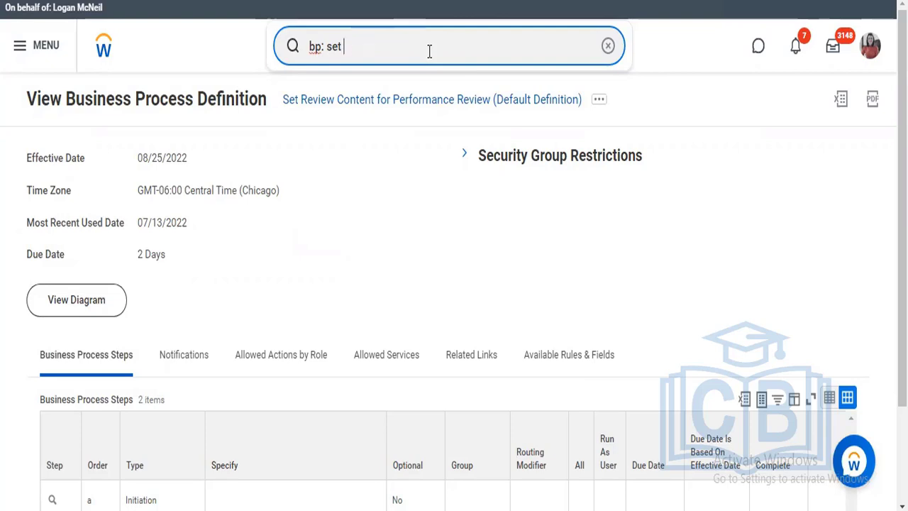
pyautogui.write('get')
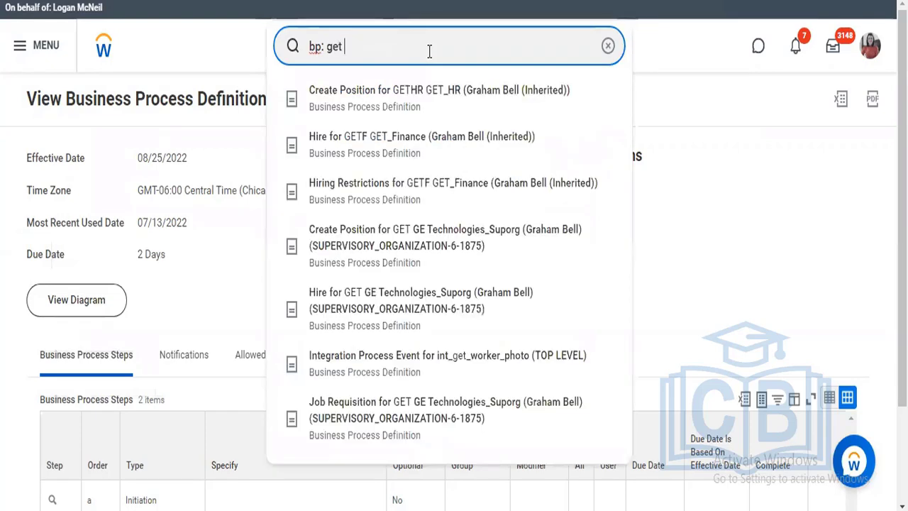
pyautogui.write(' additional')
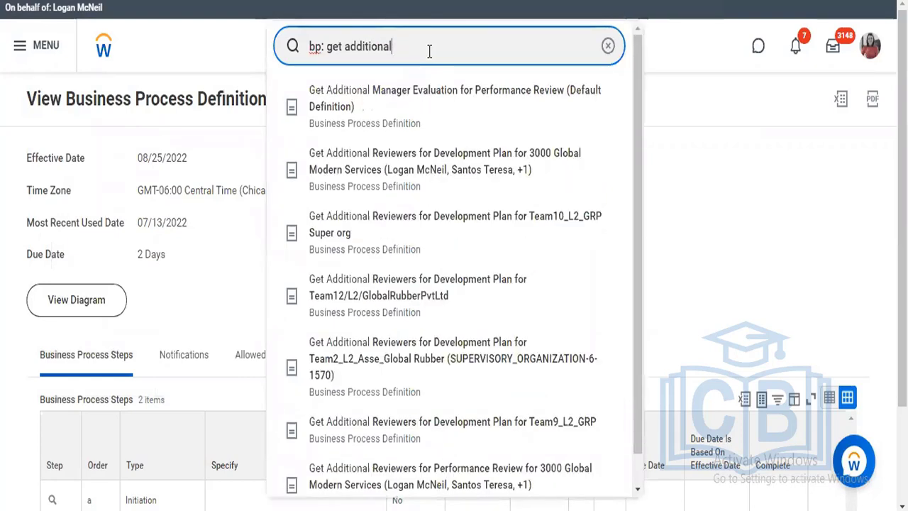
pyautogui.write(' review')
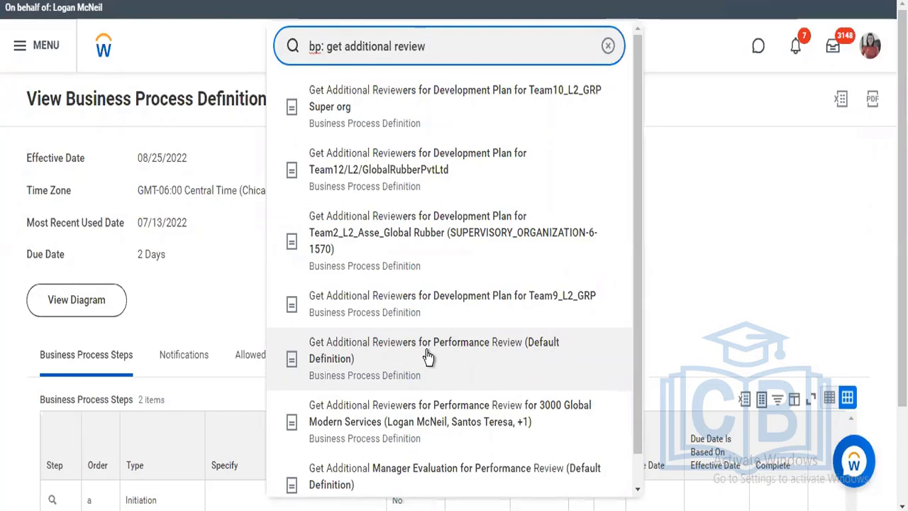
pyautogui.click(608, 46)
pyautogui.click(758, 259)
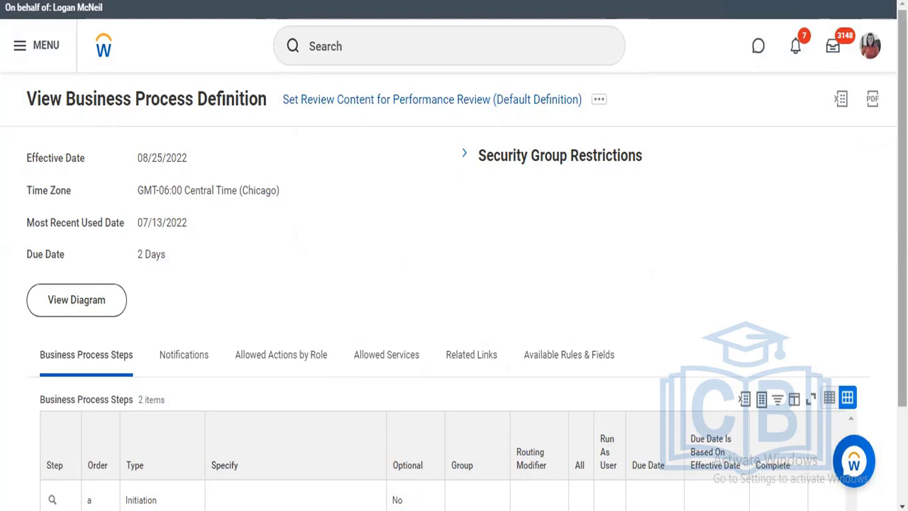
# Re-examine the steps of Set Review Content for Performance Review and return to Start Performance Review (Default Definition)
pyautogui.scroll(-1, 454, 284)
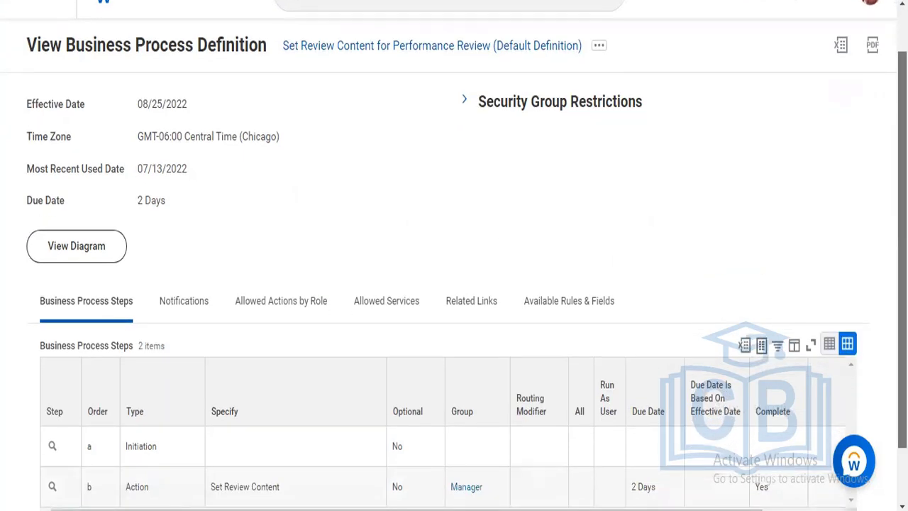
pyautogui.scroll(-1, 333, 482)
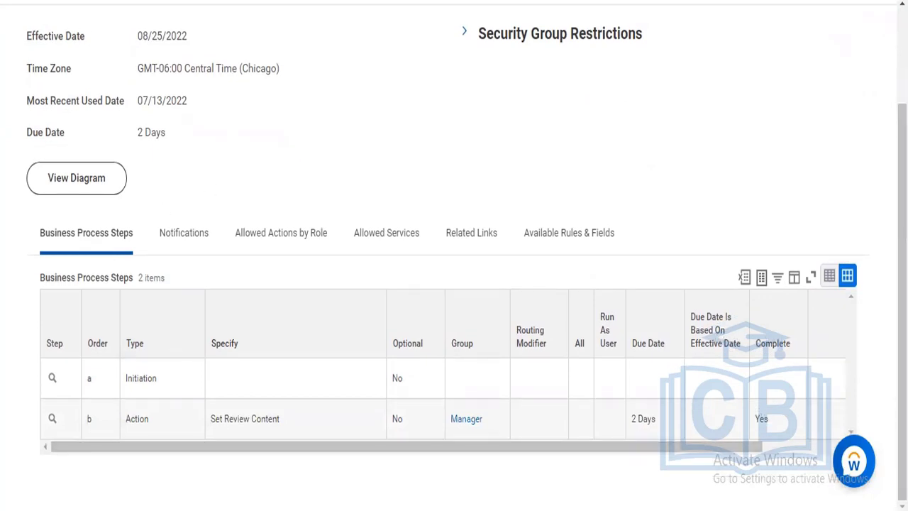
pyautogui.scroll(2, 284, 128)
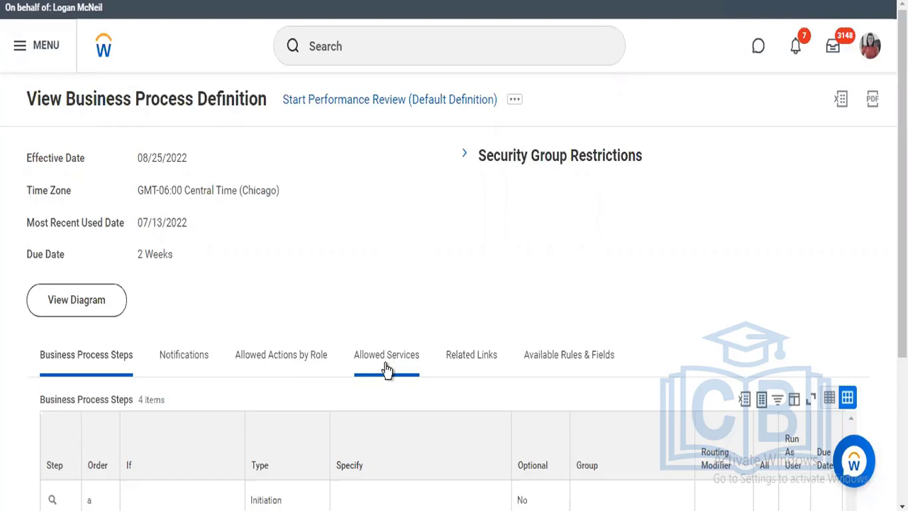
# Search for "performance review" across the saved categories, correcting the misspelled search term
pyautogui.click(362, 46)
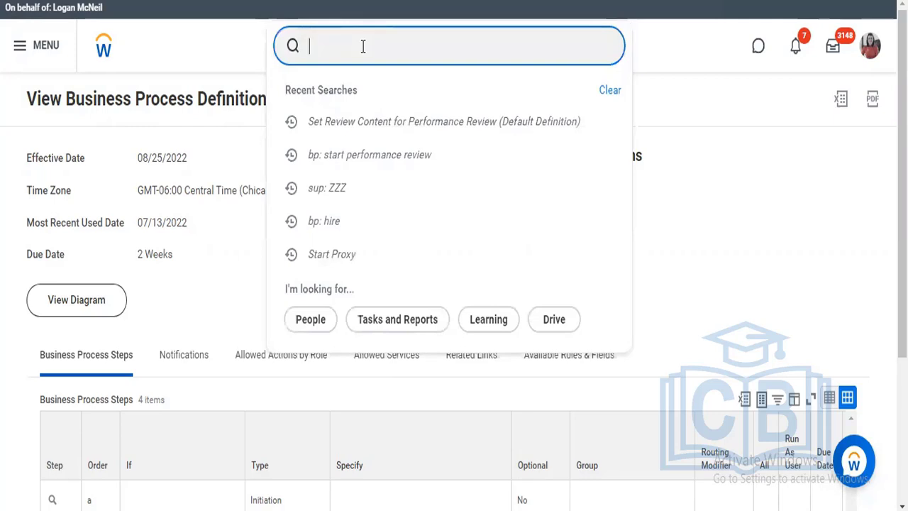
pyautogui.write('pe')
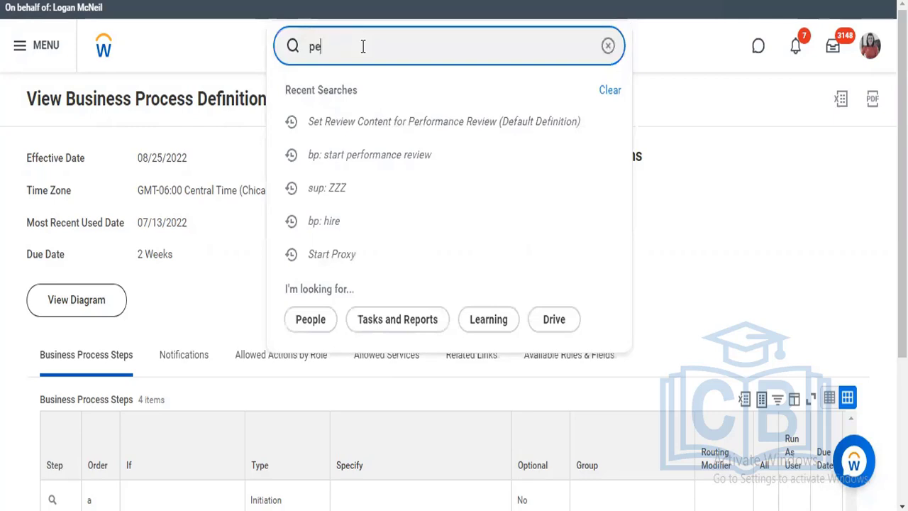
pyautogui.write('formance review')
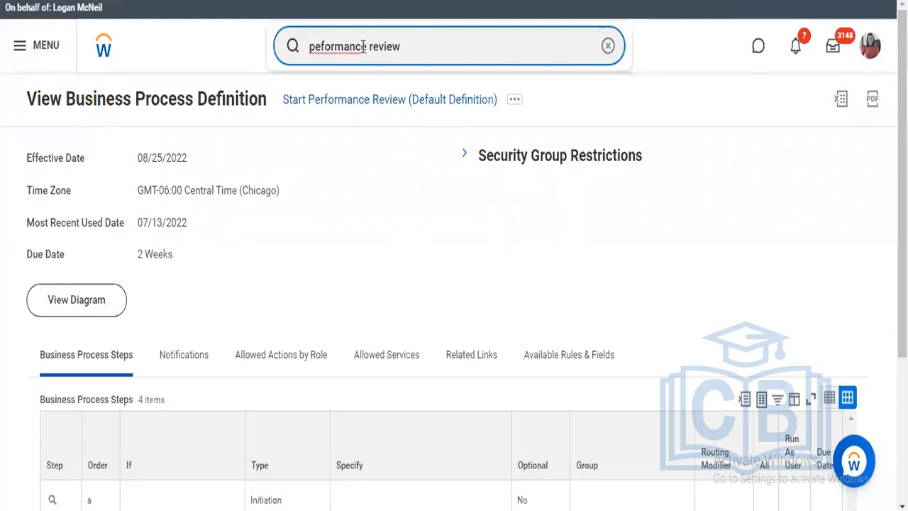
pyautogui.press('Return')
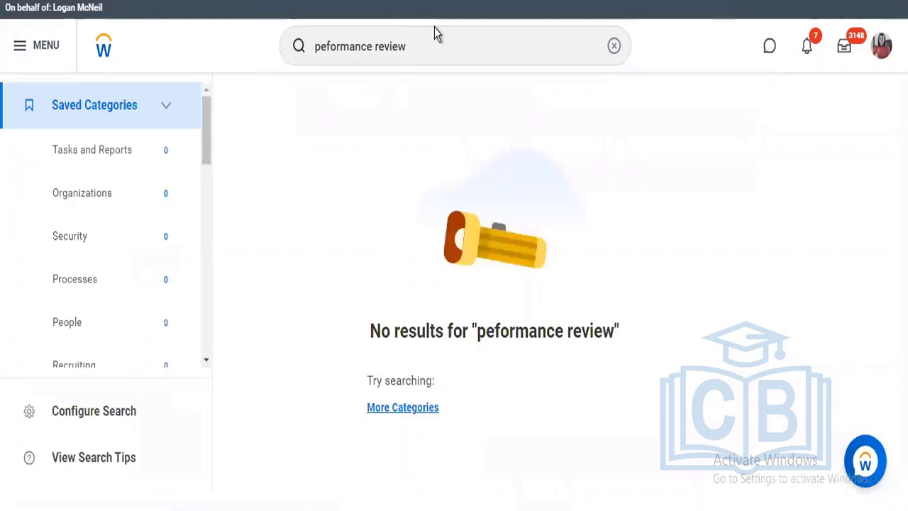
pyautogui.click(326, 41)
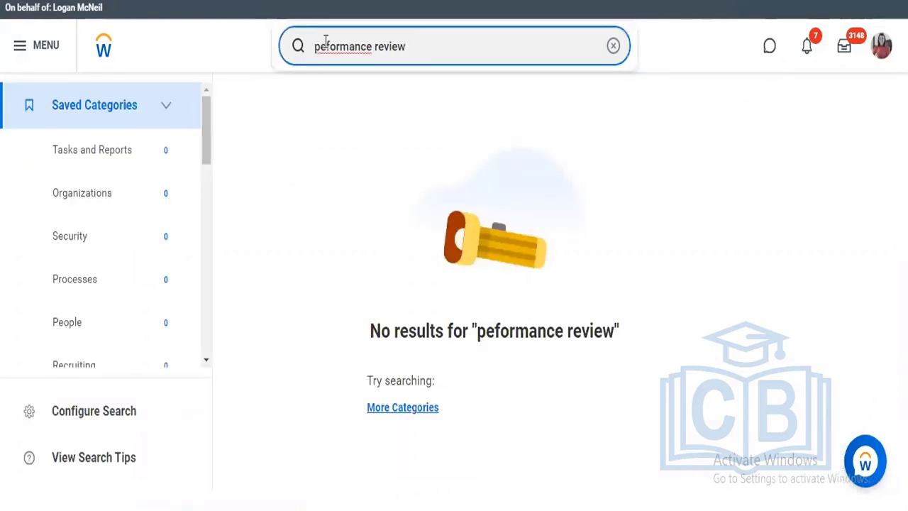
pyautogui.write('r')
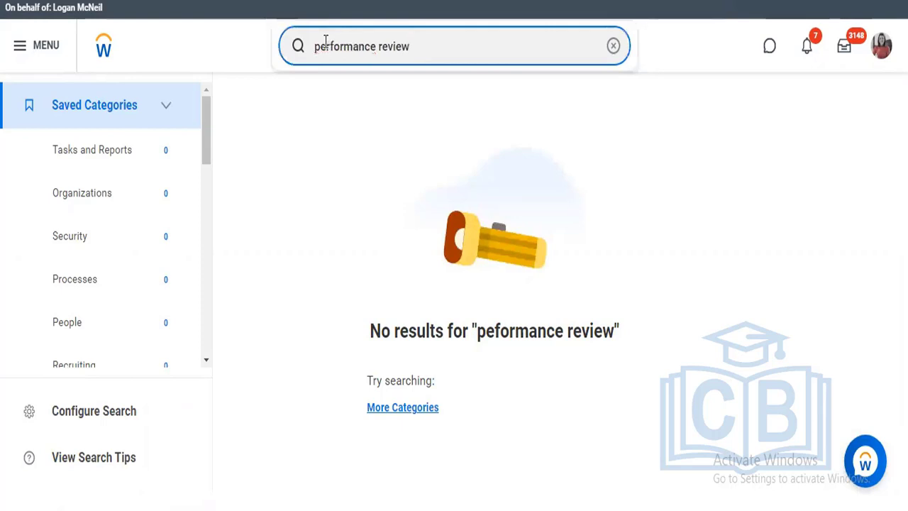
pyautogui.press('Return')
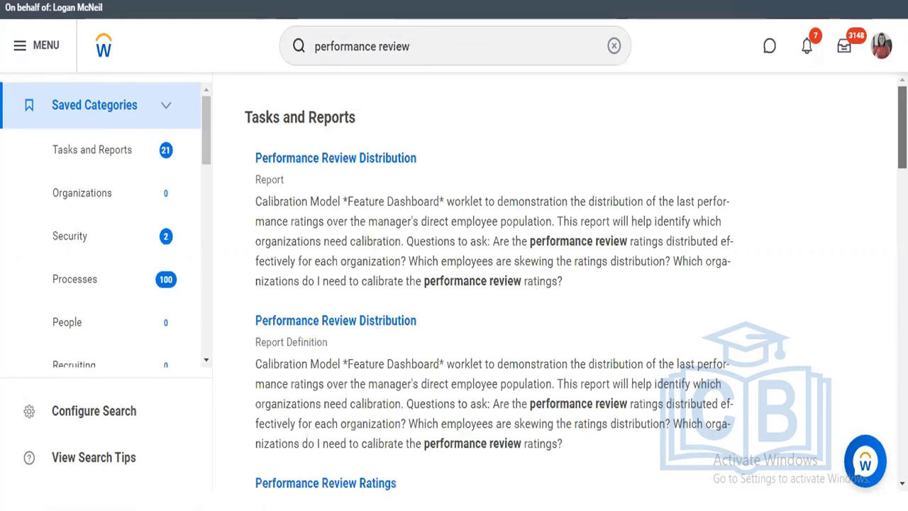
# Find the Performance Review Status report definition among the search results, open it and review its data source and row grouping
pyautogui.scroll(-1, 553, 284)
pyautogui.scroll(-1, 554, 283)
pyautogui.scroll(-2, 553, 284)
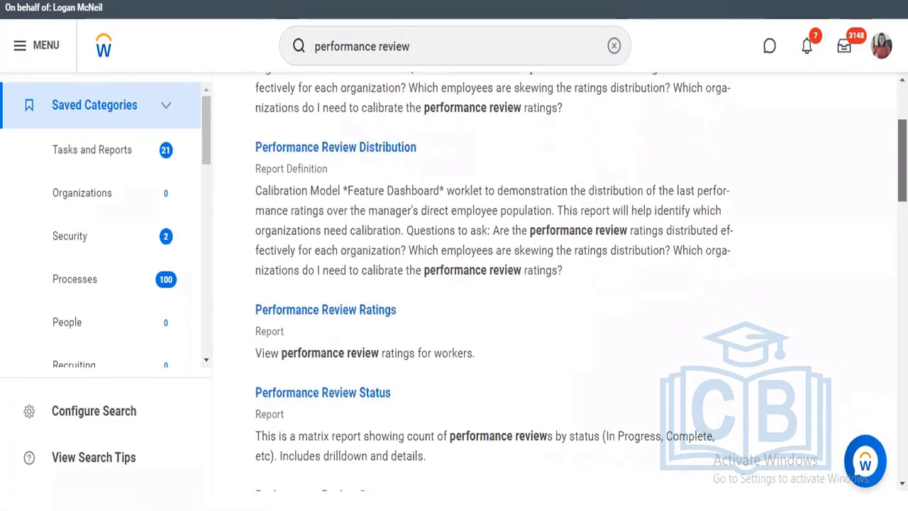
pyautogui.scroll(-1, 553, 283)
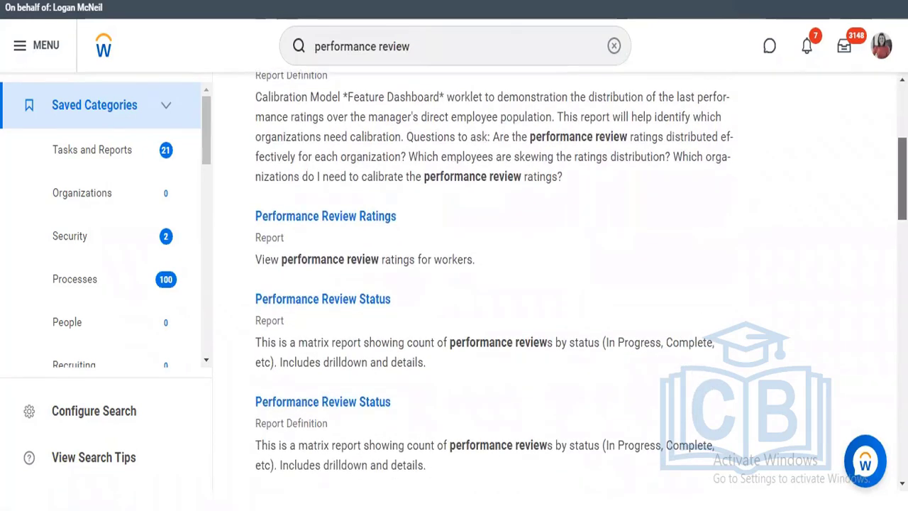
pyautogui.scroll(-1, 553, 283)
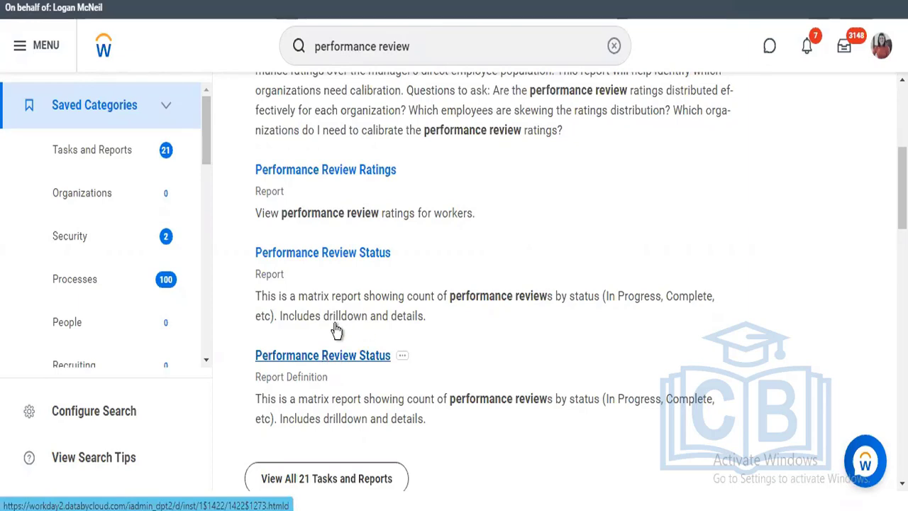
pyautogui.click(331, 363)
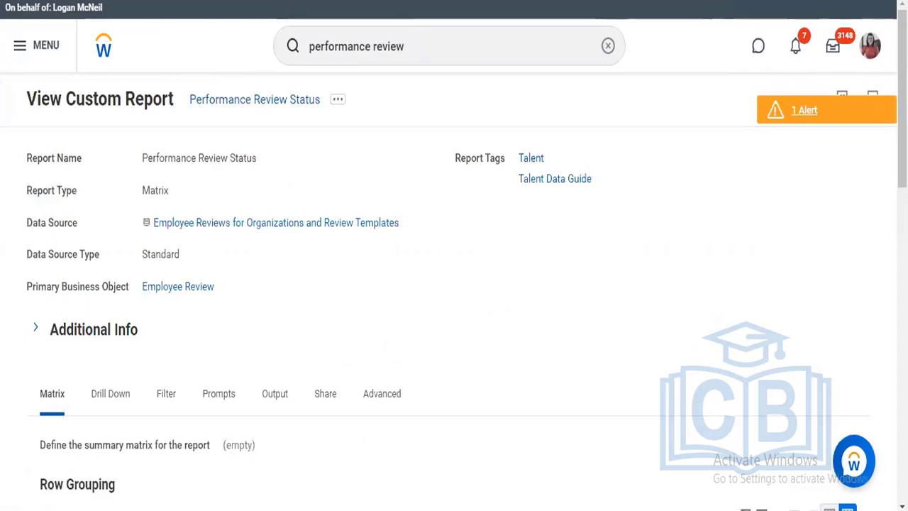
pyautogui.scroll(-4, 454, 284)
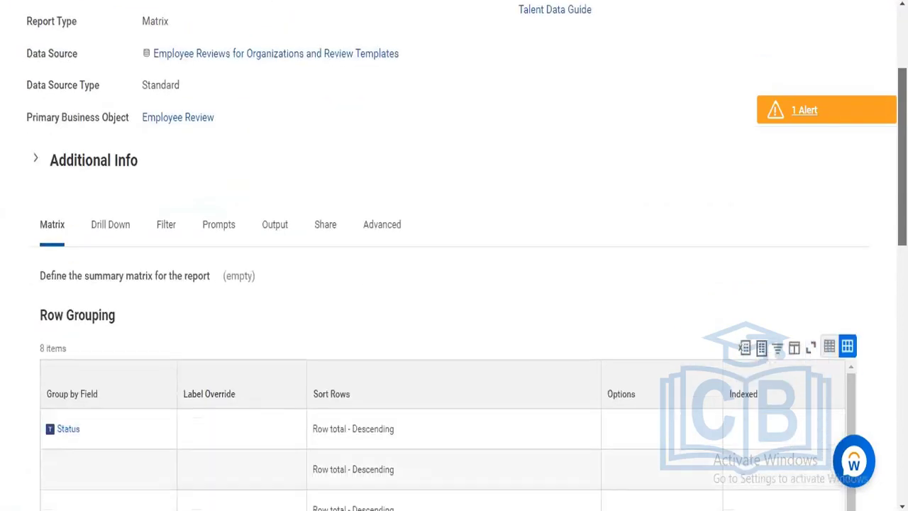
pyautogui.scroll(4, 476, 158)
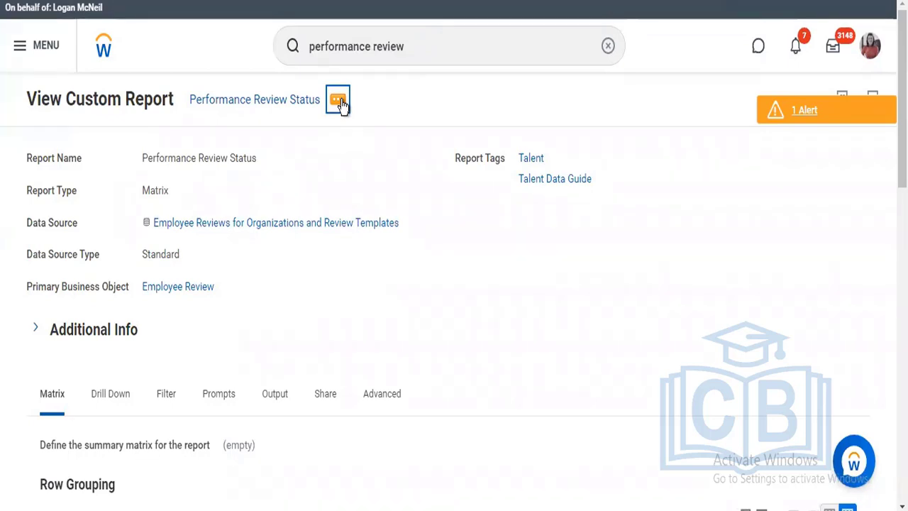
# Run the Performance Review Status custom report for the 2013 Performance Appraisal and Mid Year 2015 review templates
pyautogui.click(339, 102)
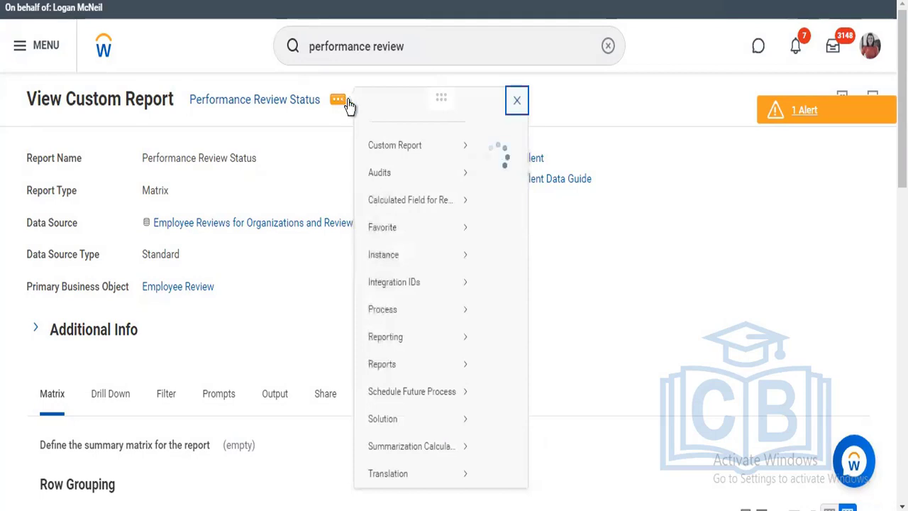
pyautogui.moveTo(391, 144)
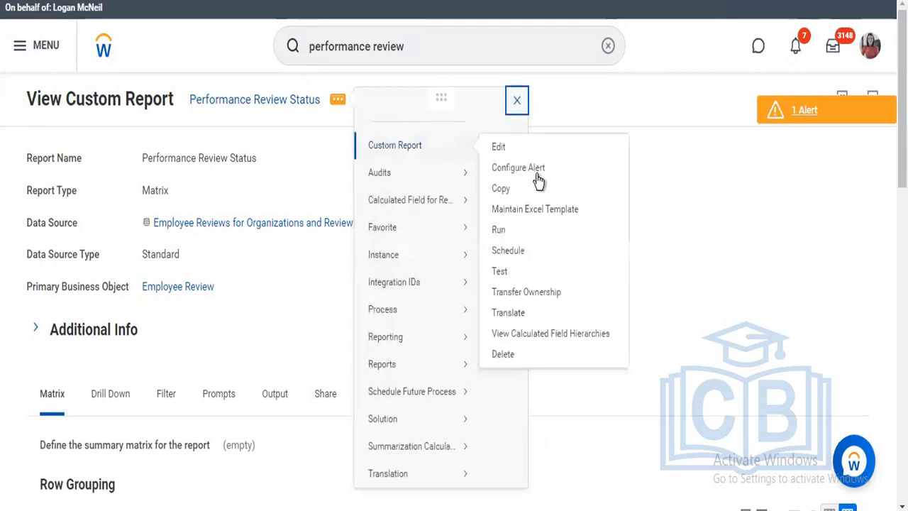
pyautogui.click(500, 230)
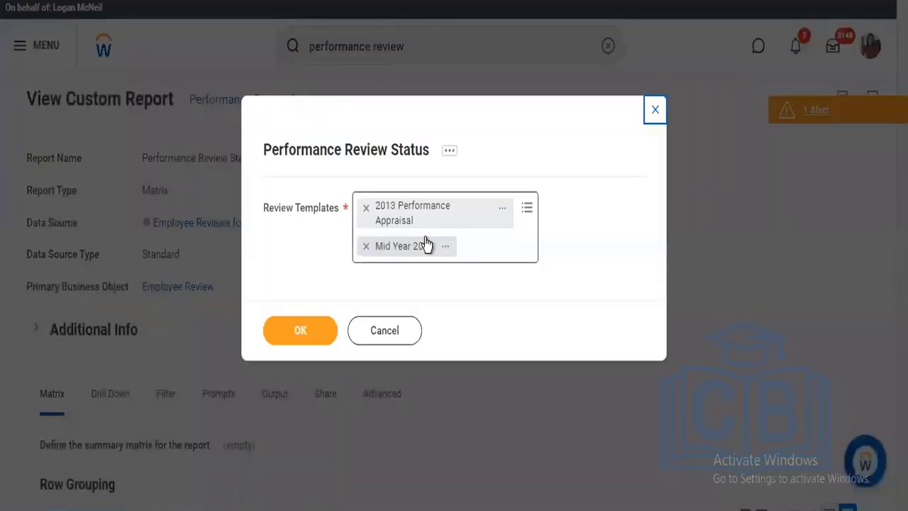
pyautogui.click(297, 333)
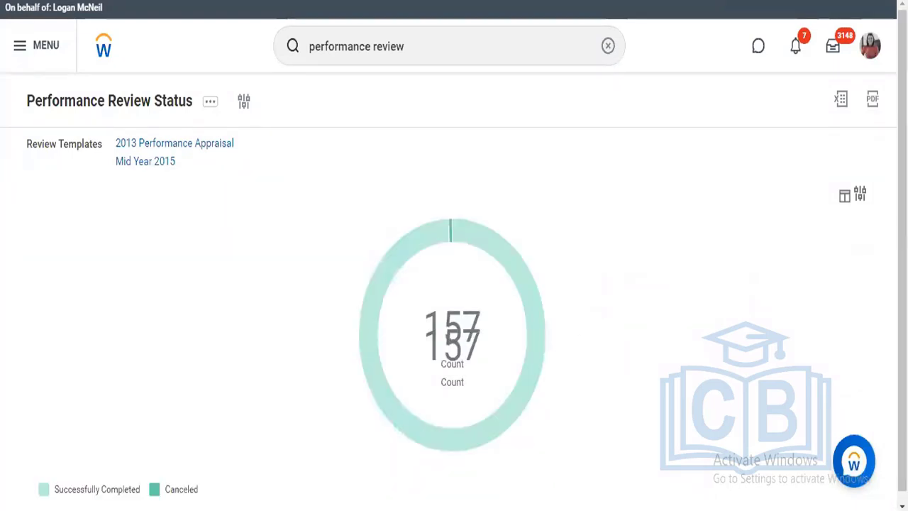
# Inspect the review counts by status in the report's donut chart and reload the report
pyautogui.scroll(-1, 454, 255)
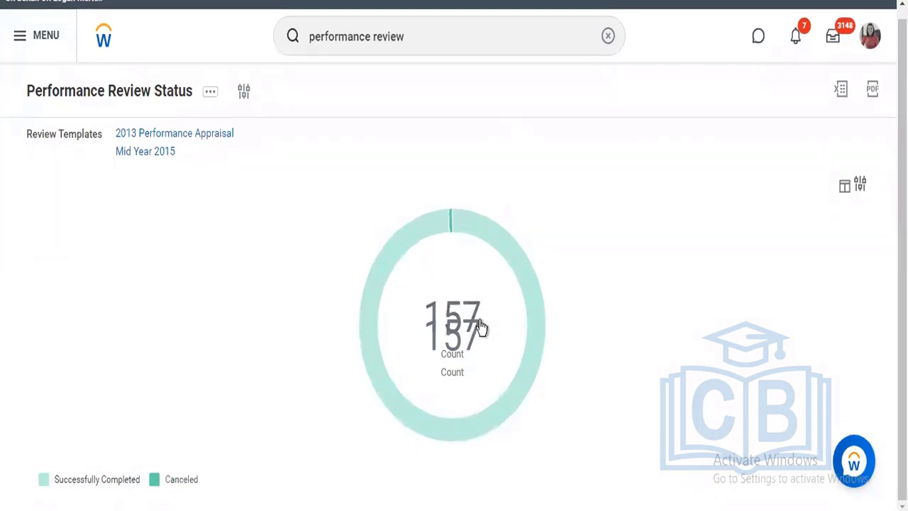
pyautogui.moveTo(517, 262)
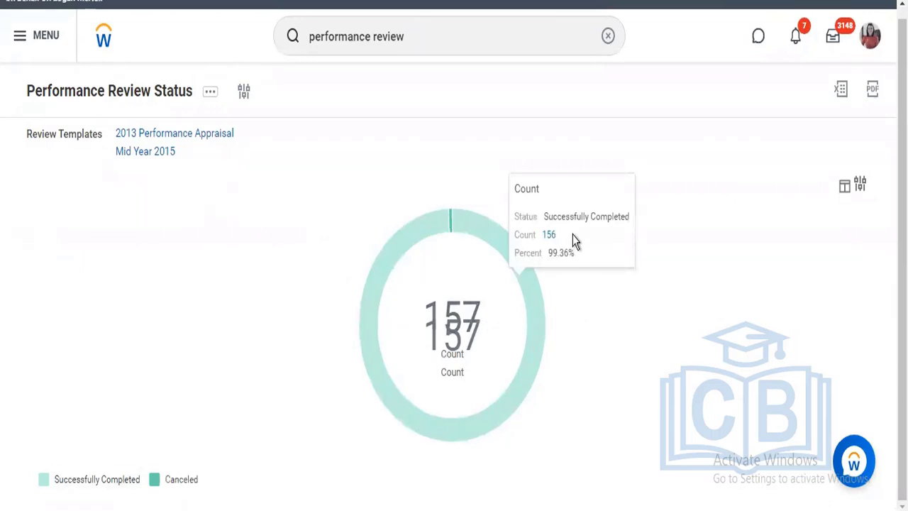
pyautogui.moveTo(468, 347)
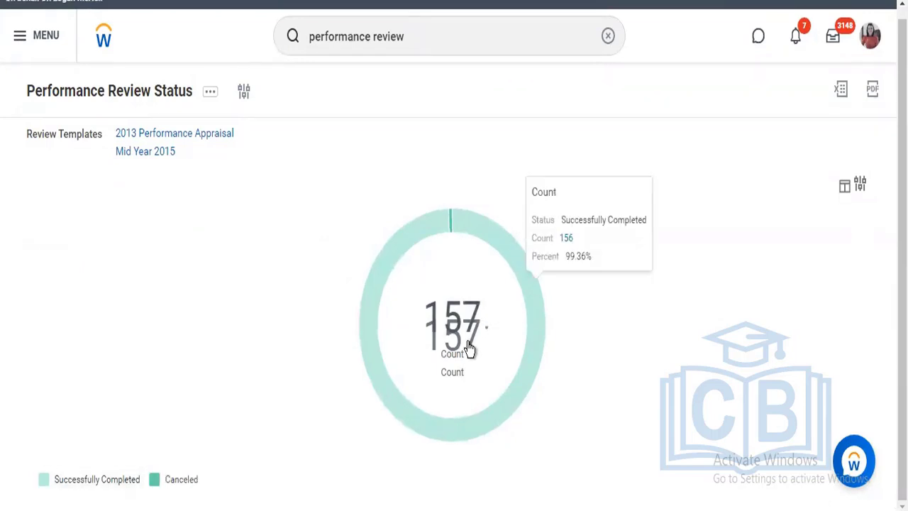
pyautogui.click(248, 93)
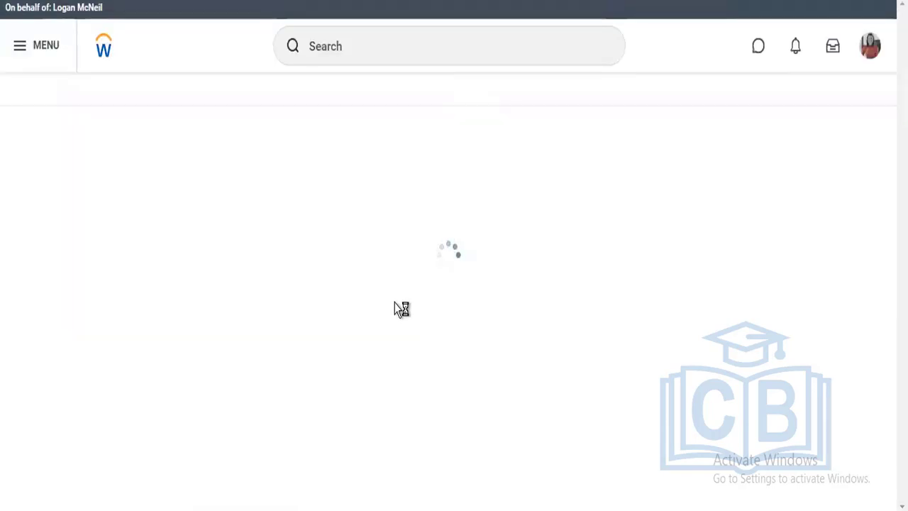
# Search for "my team per review" and open the My Team's Performance Reviews report
pyautogui.click(323, 33)
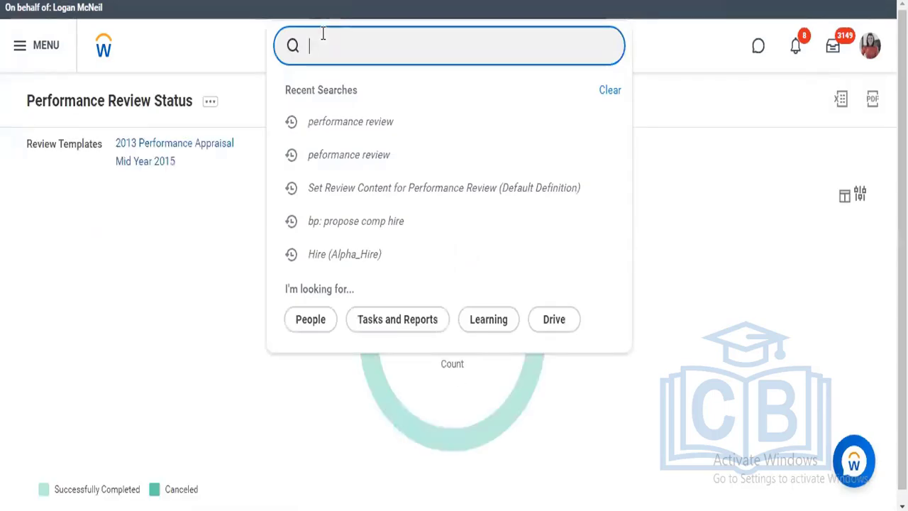
pyautogui.write('my team per')
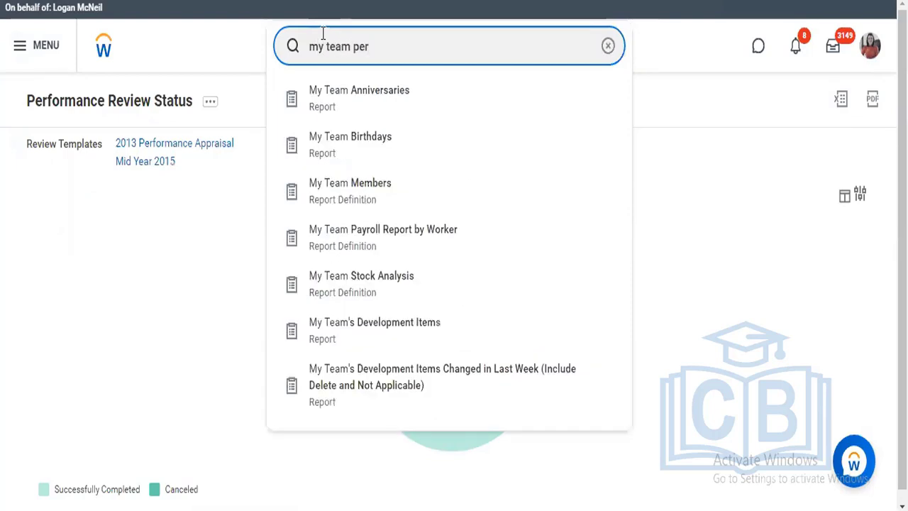
pyautogui.write(' review')
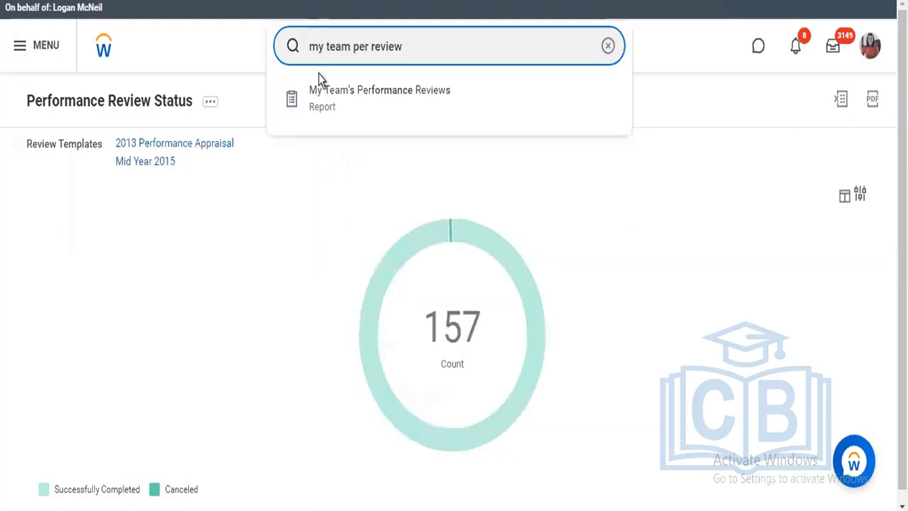
pyautogui.click(347, 92)
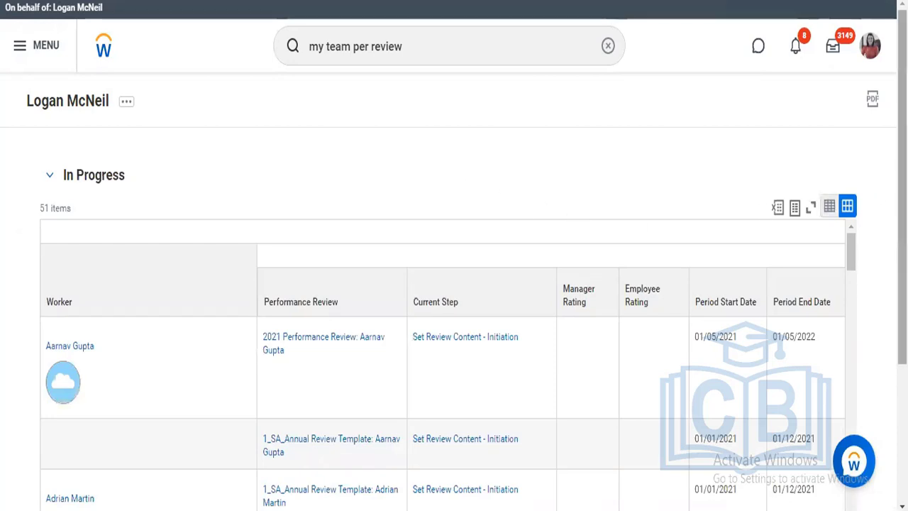
# Look through the team's in-progress performance reviews and expand the Complete section to view the completed ones
pyautogui.scroll(-1, 900, 213)
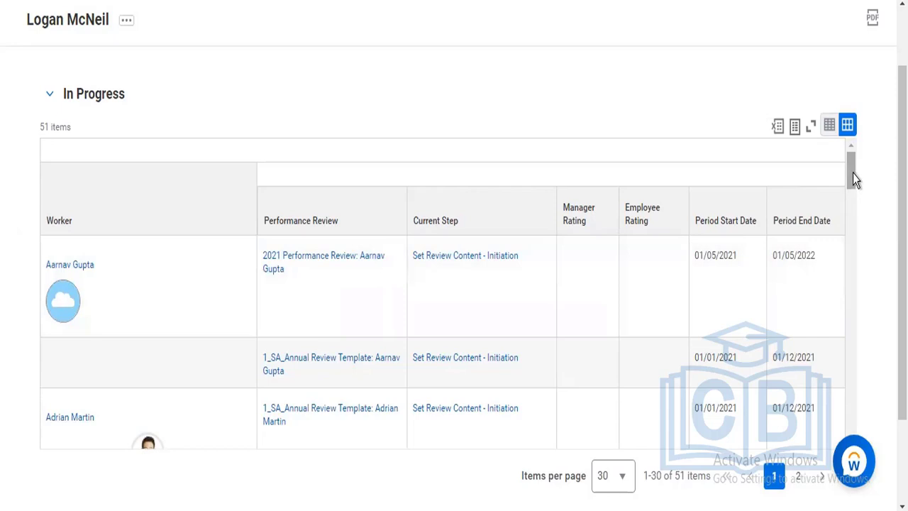
pyautogui.scroll(-3, 853, 177)
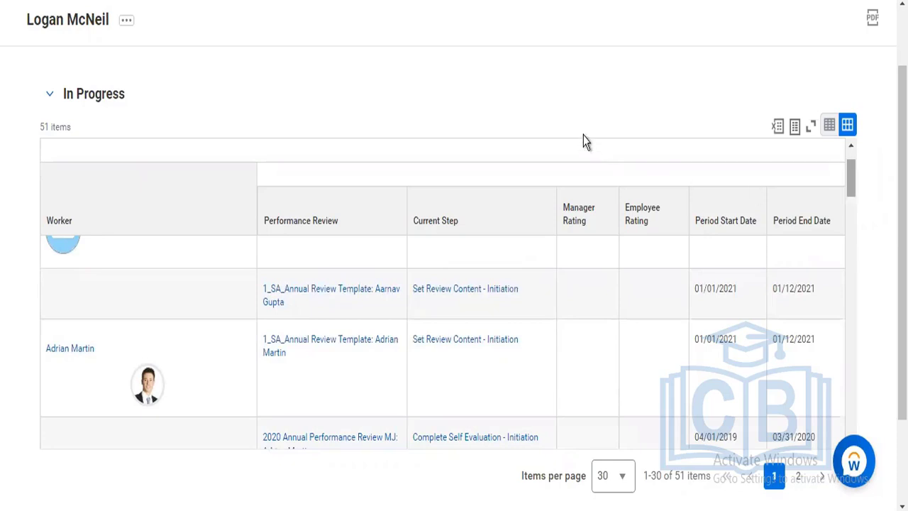
pyautogui.scroll(1, 411, 205)
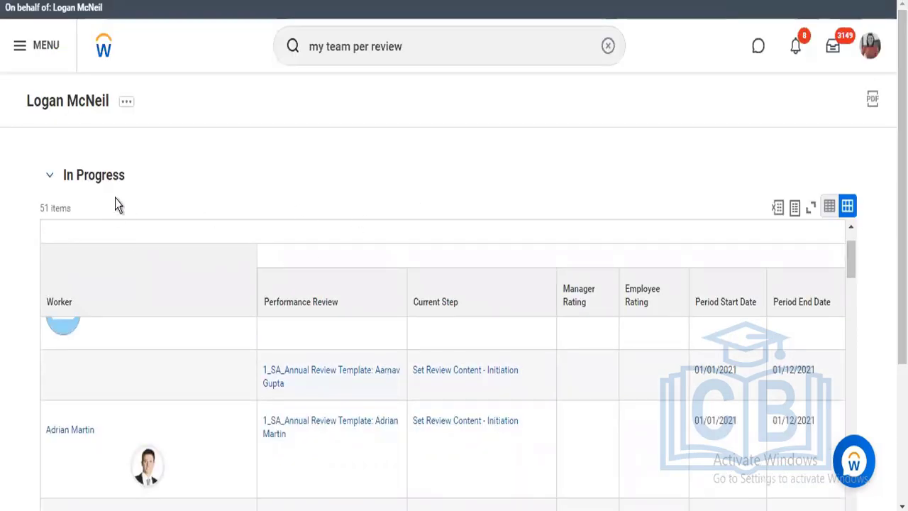
pyautogui.scroll(-3, 63, 420)
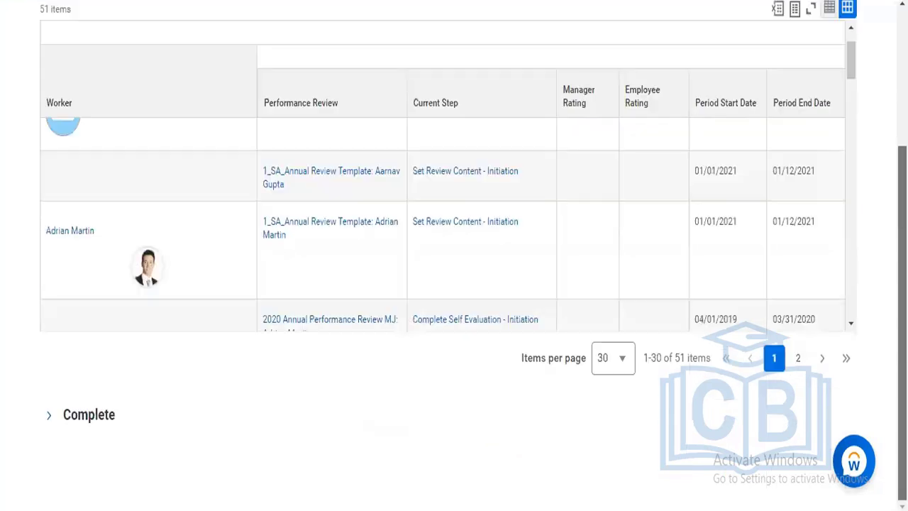
pyautogui.click(54, 419)
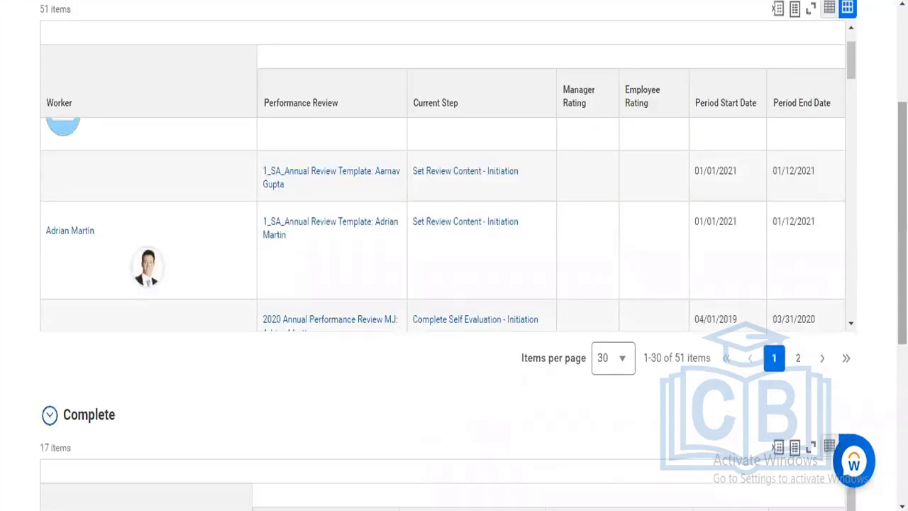
pyautogui.scroll(-4, 453, 256)
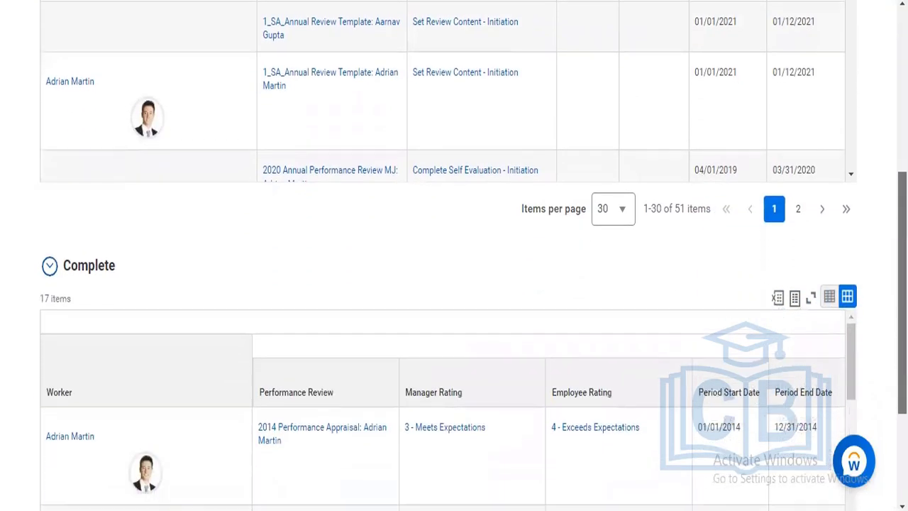